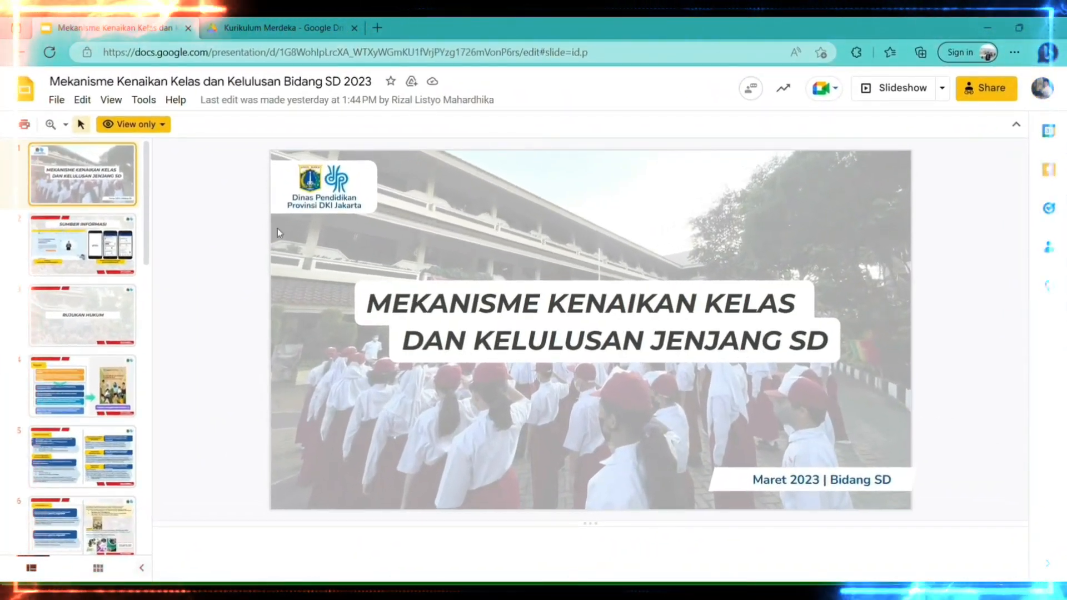
# - Go to the "Layout Ijazah untuk Jenjang SD" slide and reveal the links behind the certificate and grade list images
pyautogui.moveTo(146, 200); pyautogui.dragTo(161, 484)
pyautogui.click(82, 449)
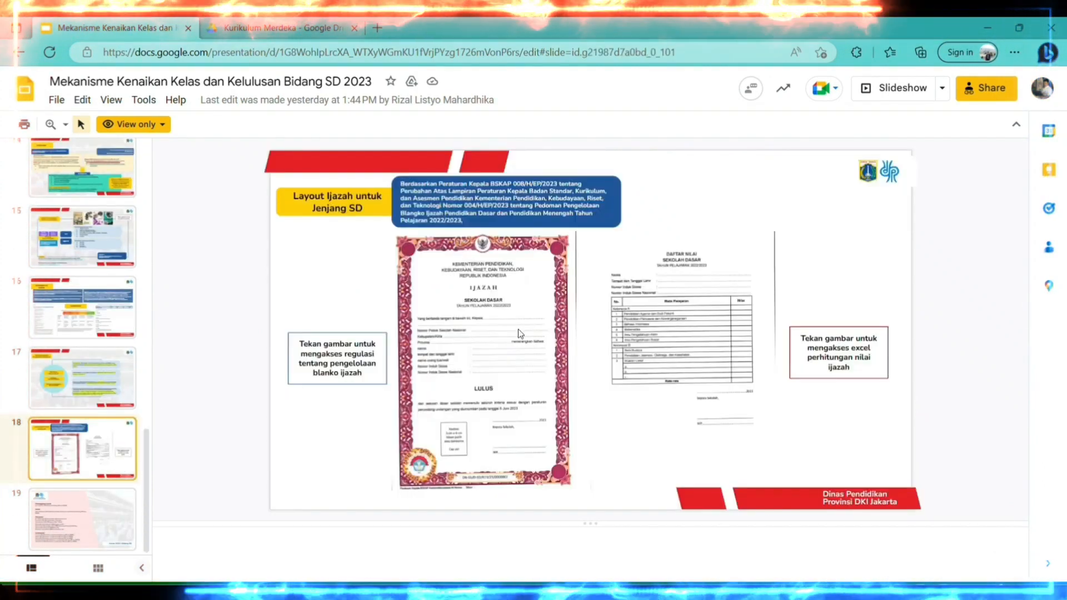
pyautogui.click(489, 322)
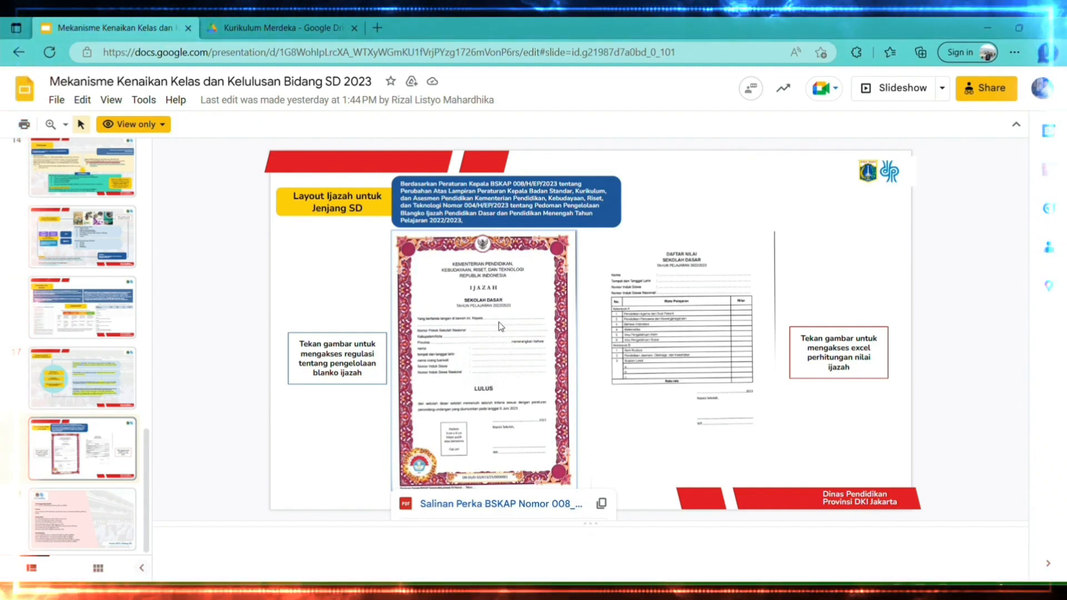
pyautogui.click(690, 321)
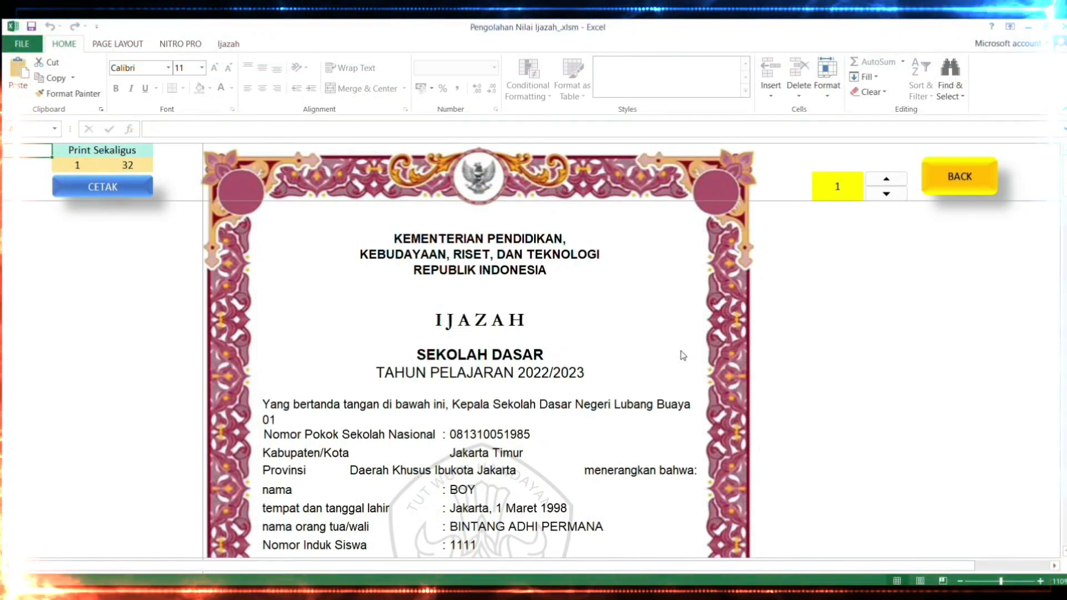
# - Switch to the Pengolahan Nilai Ijazah workbook in Excel and examine the certificate page down to the start of the Daftar Nilai
pyautogui.scroll(-4, 672, 356)
pyautogui.scroll(-5, 670, 361)
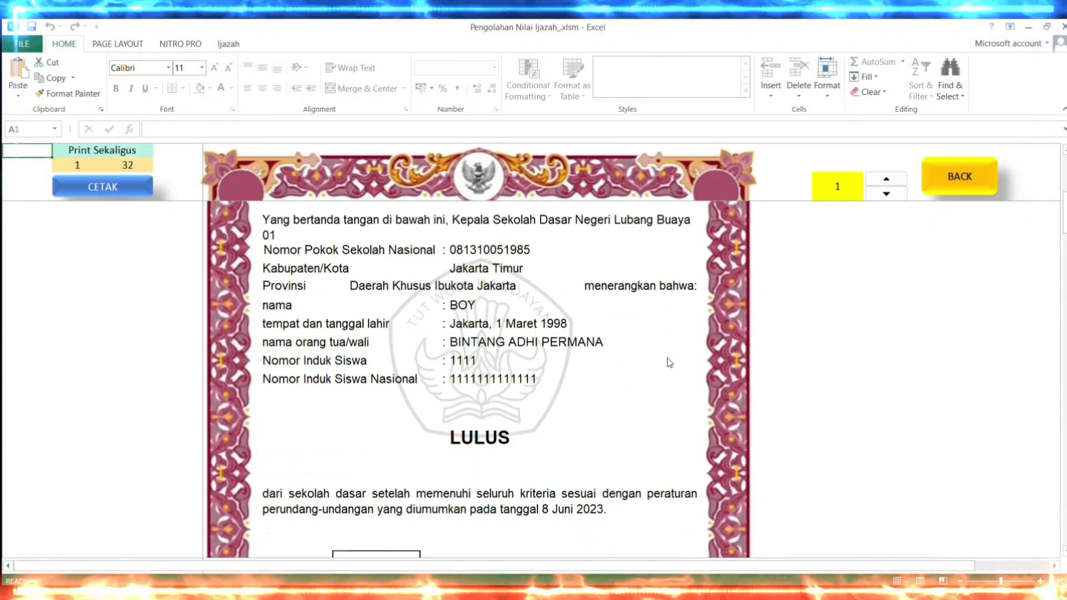
pyautogui.scroll(-5, 670, 365)
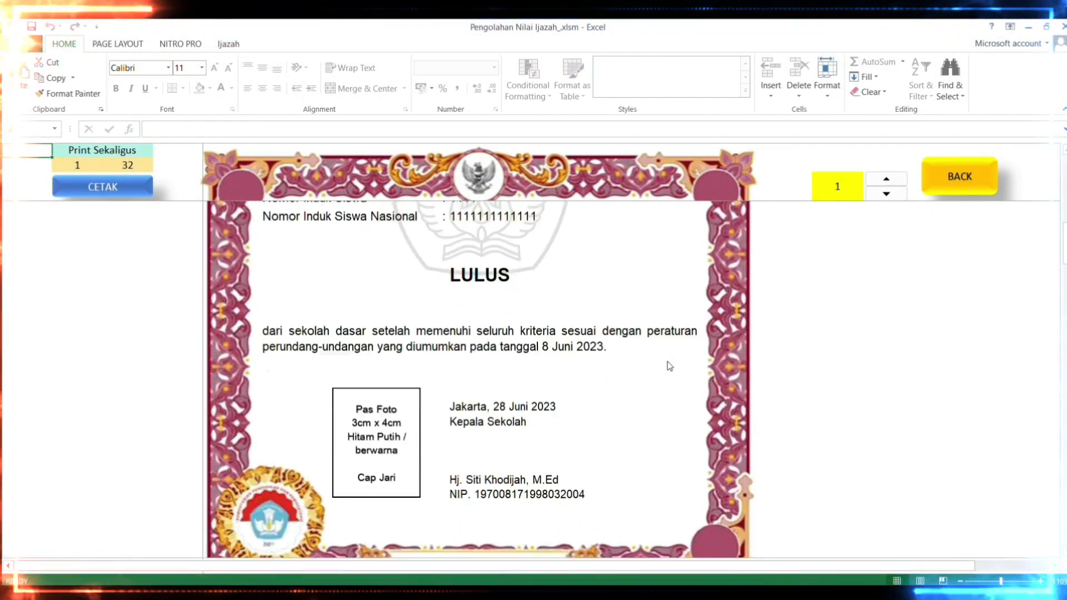
pyautogui.scroll(-2, 670, 366)
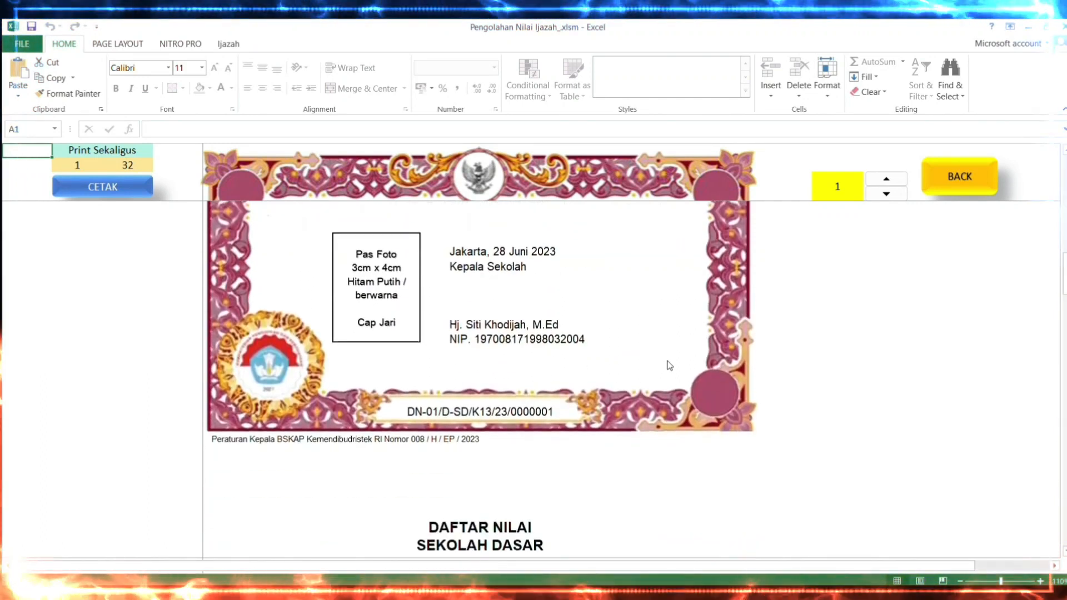
pyautogui.scroll(-3, 669, 367)
pyautogui.scroll(-5, 669, 367)
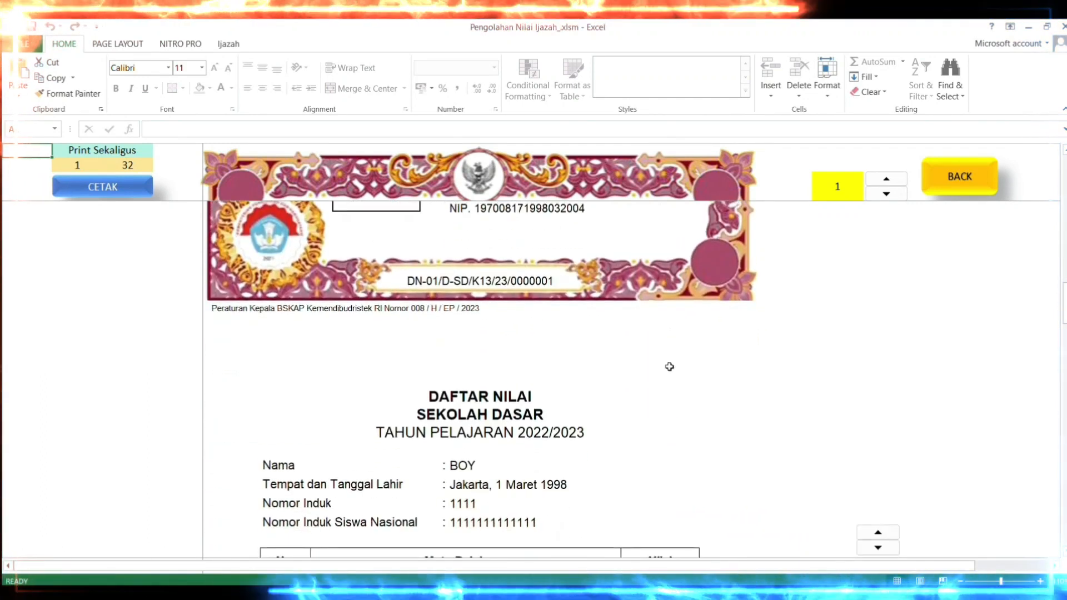
pyautogui.scroll(-6, 669, 367)
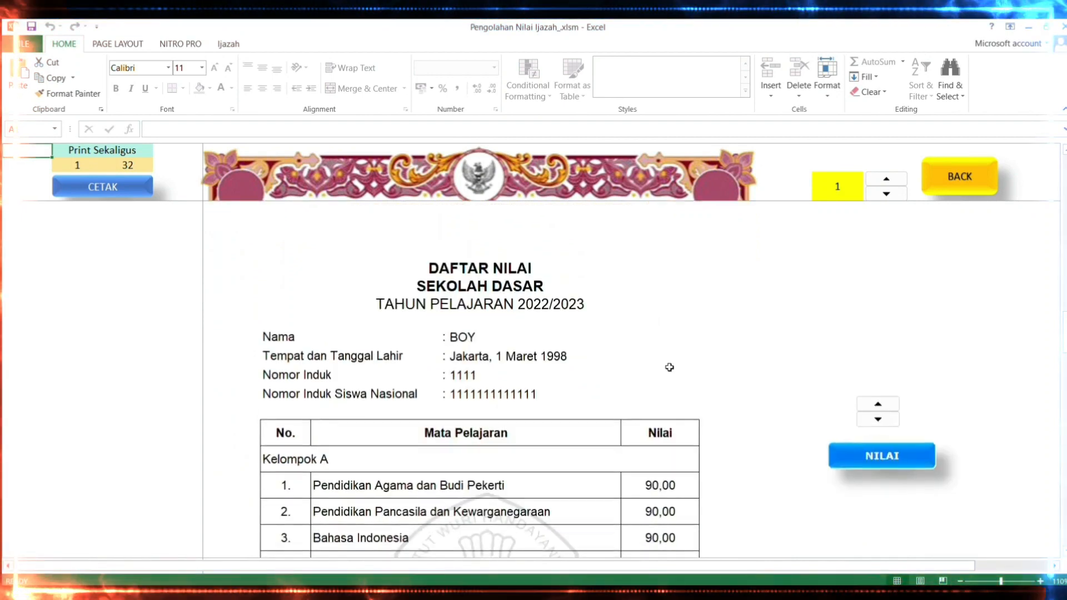
# - Examine the subject grades and the Daftar Nilai Sikap table of the ijazah sheet, and return to the Daftar Nilai heading
pyautogui.scroll(-10, 669, 366)
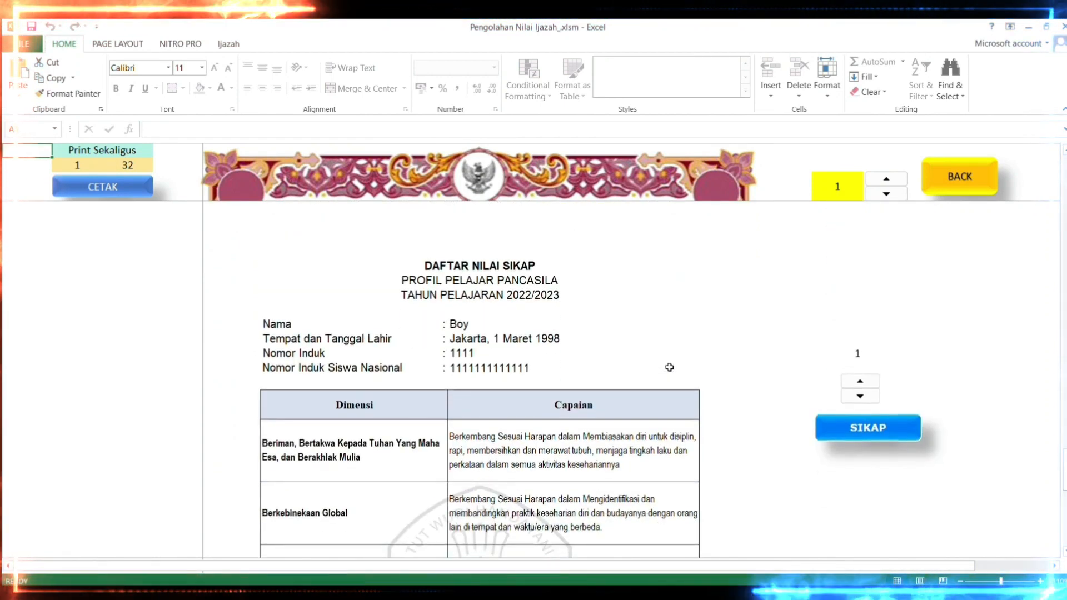
pyautogui.scroll(-1, 669, 367)
pyautogui.scroll(-2, 667, 368)
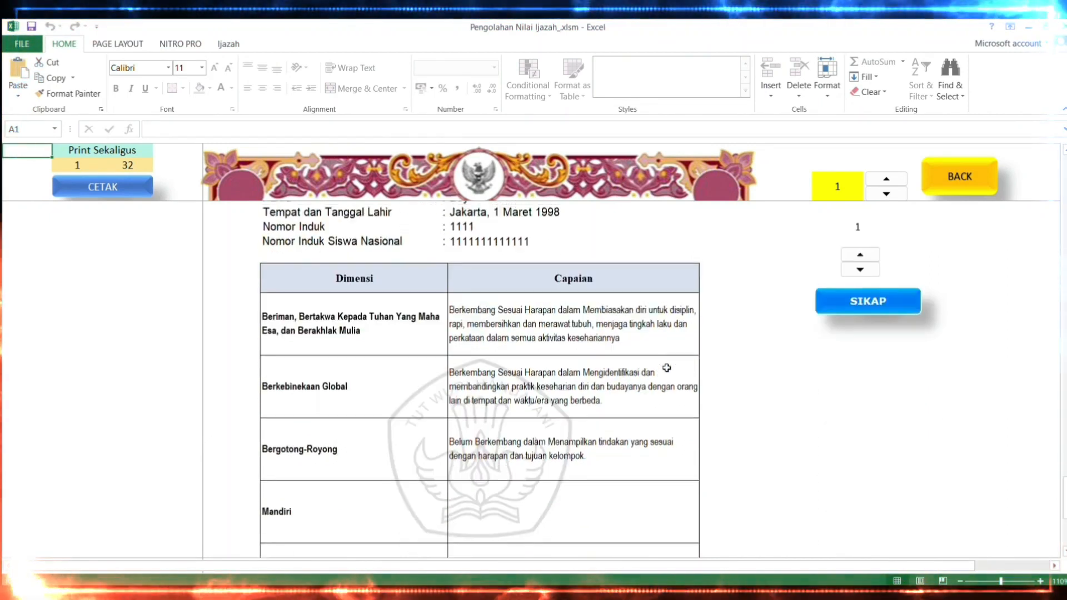
pyautogui.scroll(-3, 666, 367)
pyautogui.scroll(2, 665, 365)
pyautogui.scroll(5, 664, 366)
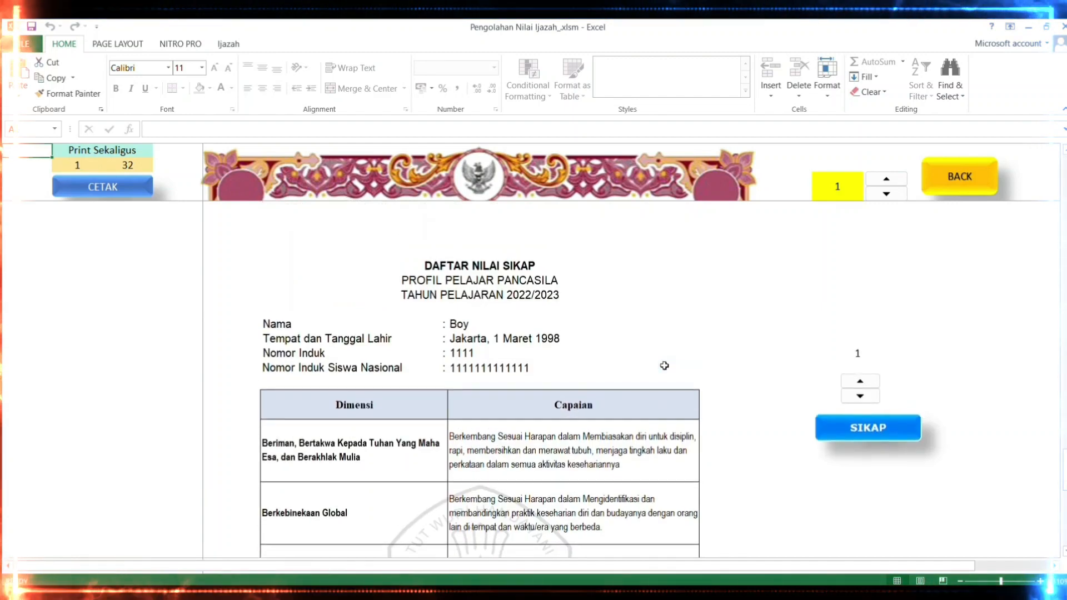
pyautogui.scroll(1, 664, 365)
pyautogui.scroll(1, 664, 365)
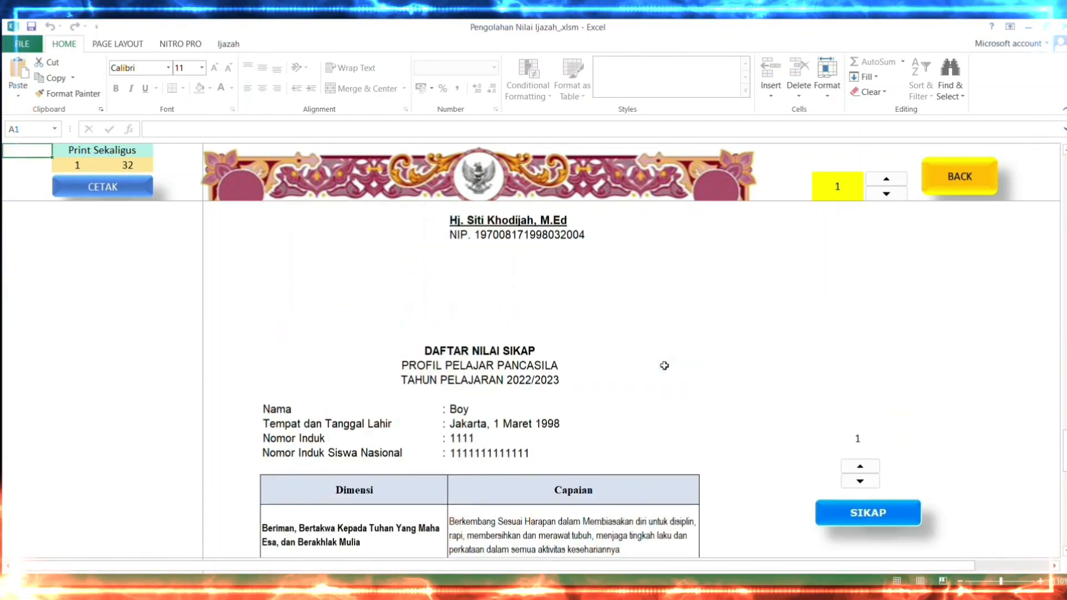
pyautogui.scroll(6, 664, 365)
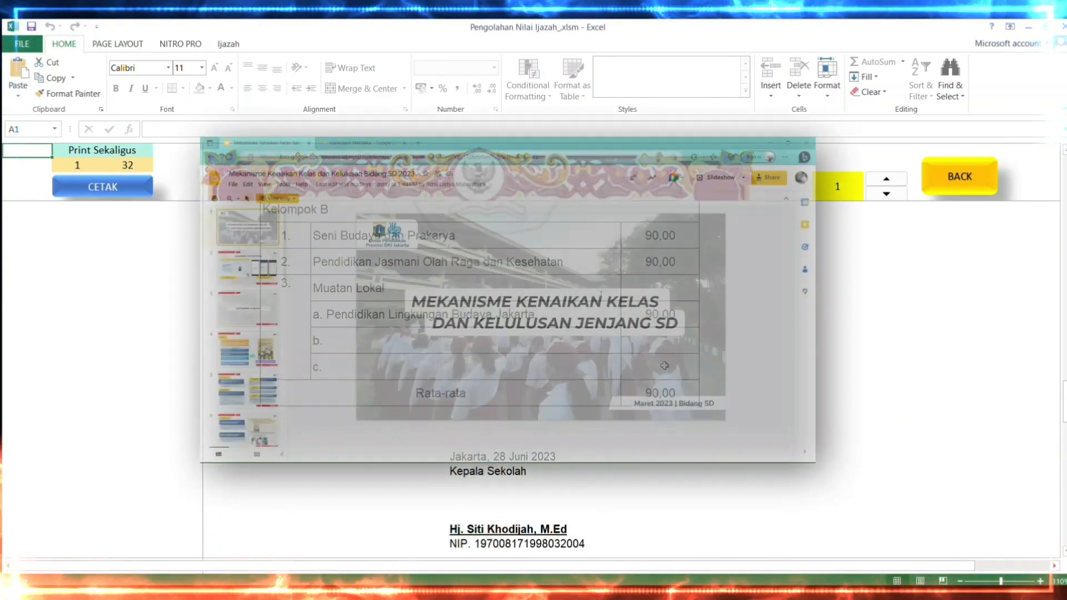
pyautogui.scroll(7, 664, 366)
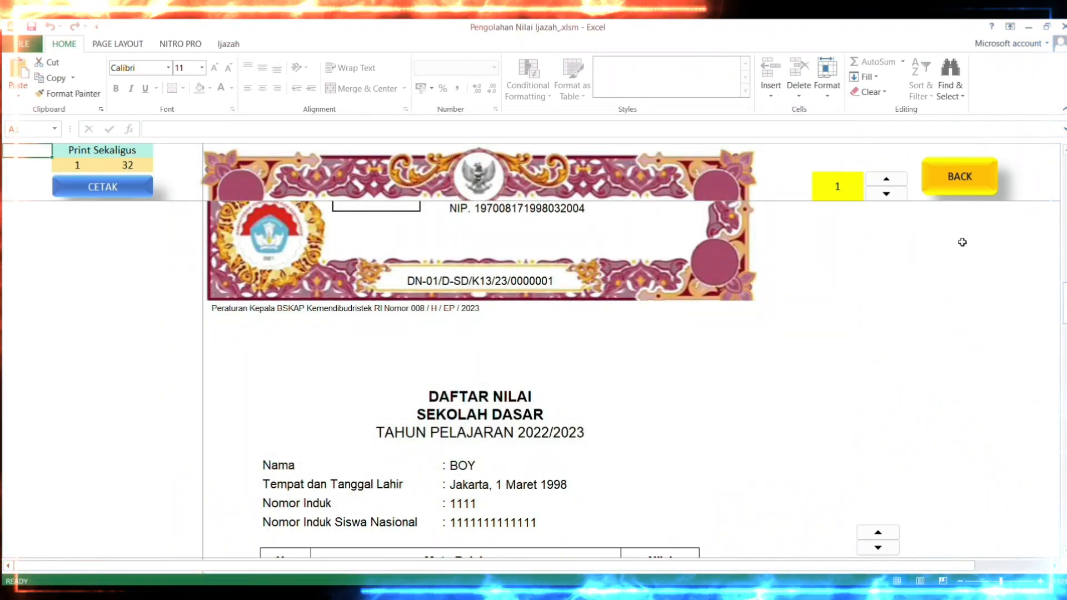
# - Return to the DATA sheet and review its school, principal, subject, weighting and certificate number sections and its navigation options
pyautogui.click(959, 178)
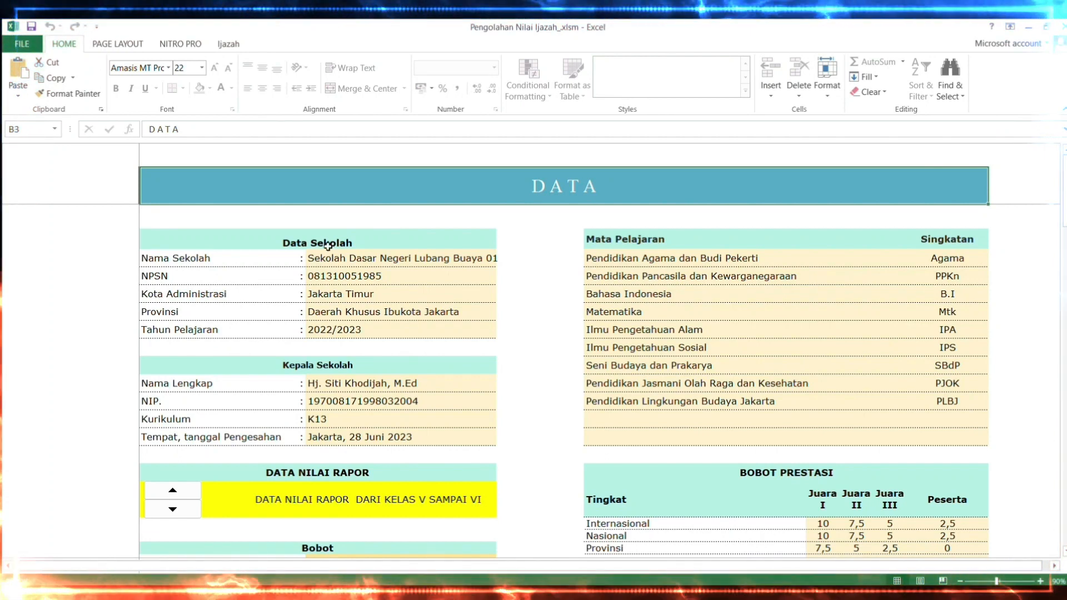
pyautogui.scroll(-2, 312, 382)
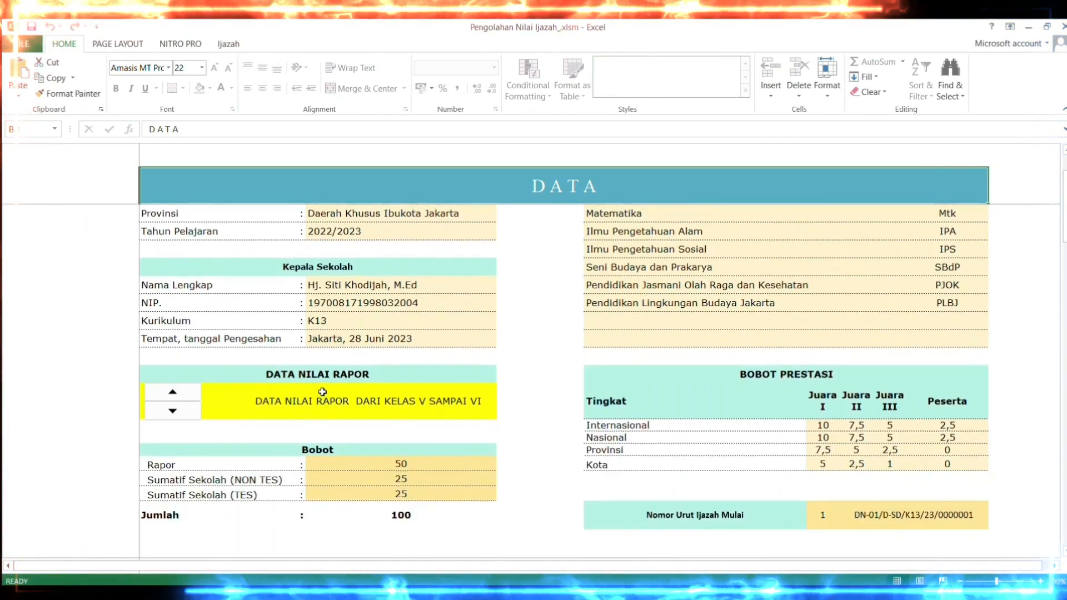
pyautogui.scroll(2, 646, 405)
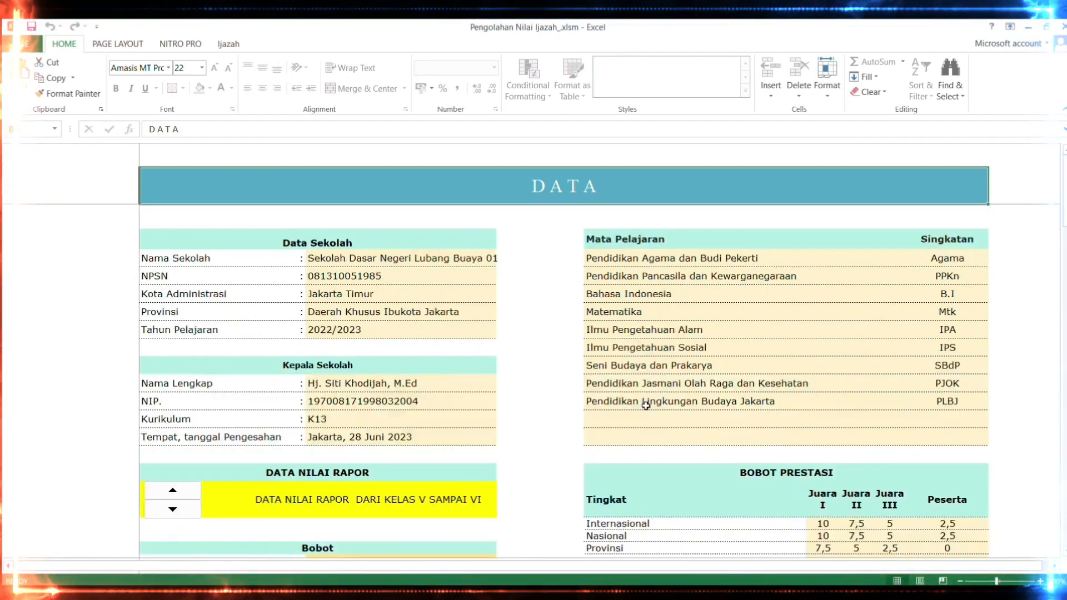
pyautogui.scroll(-3, 637, 290)
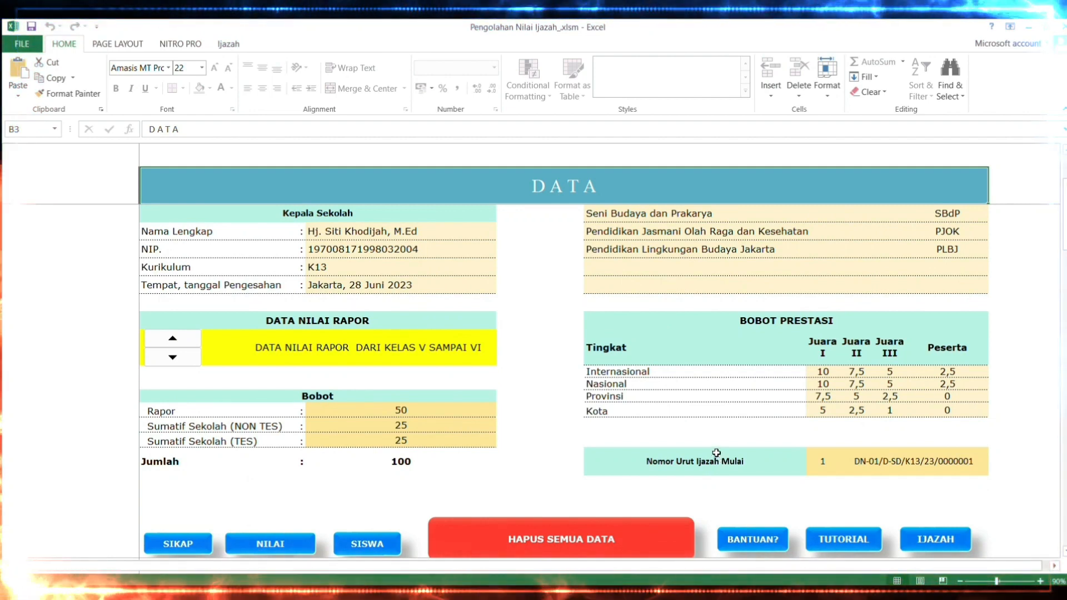
pyautogui.scroll(1, 715, 452)
pyautogui.scroll(-2, 715, 469)
pyautogui.scroll(-3, 707, 467)
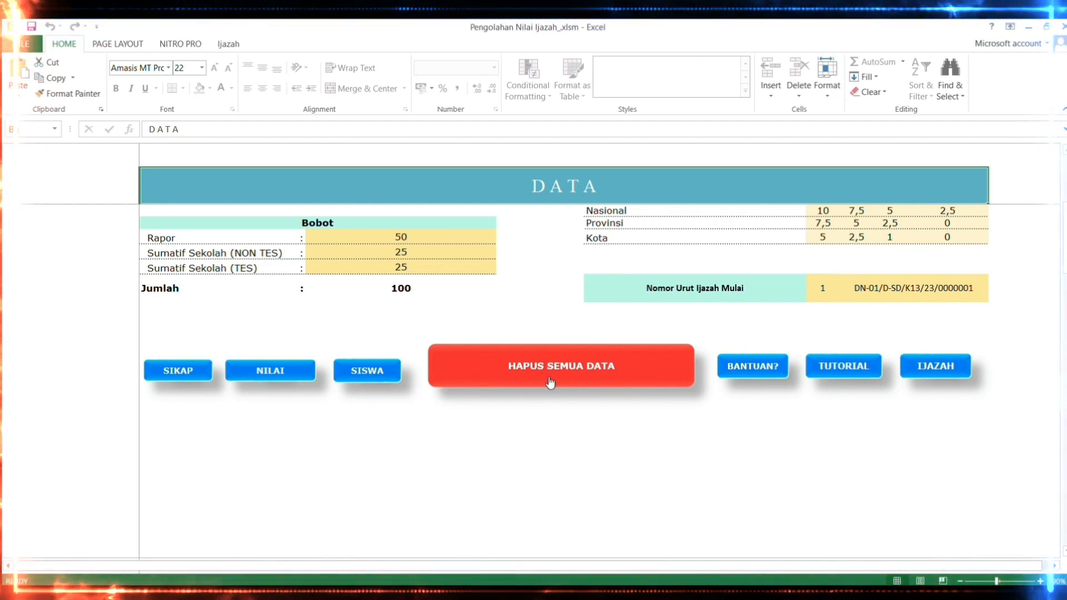
pyautogui.click(772, 373)
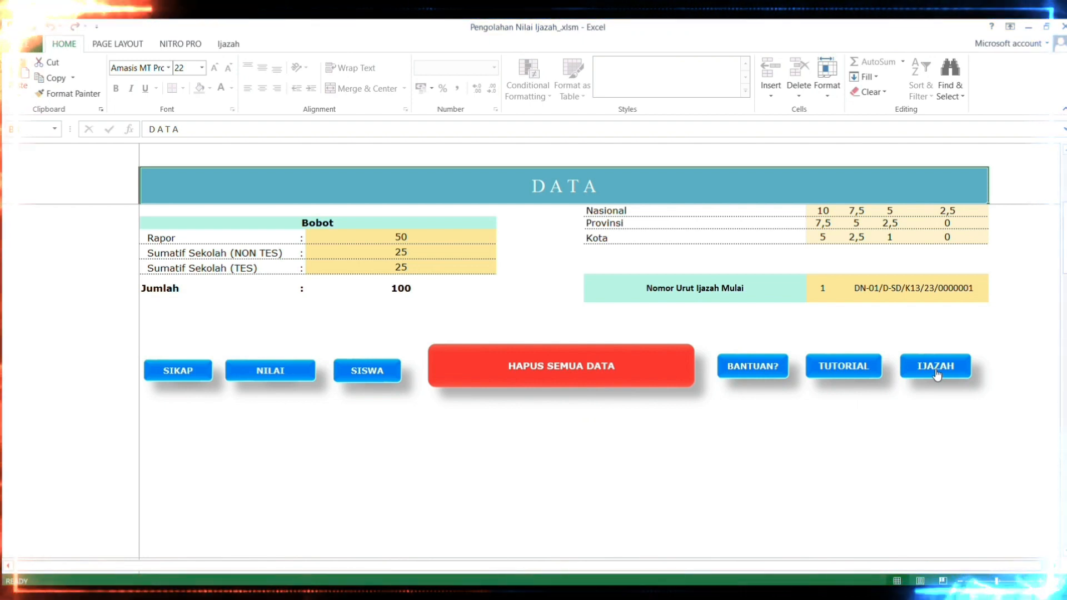
pyautogui.scroll(5, 937, 375)
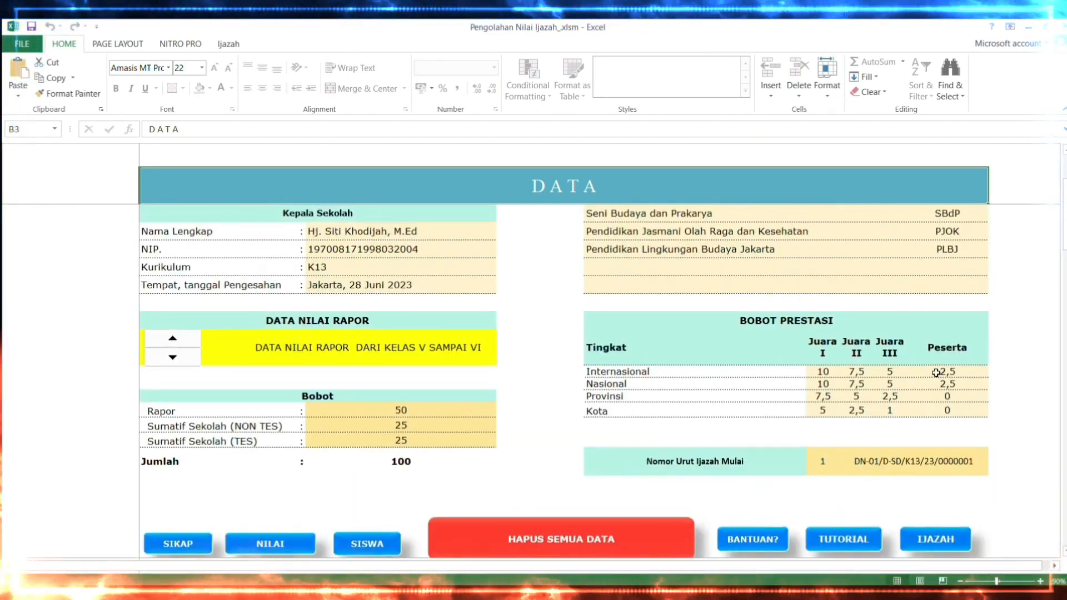
pyautogui.scroll(-3, 720, 392)
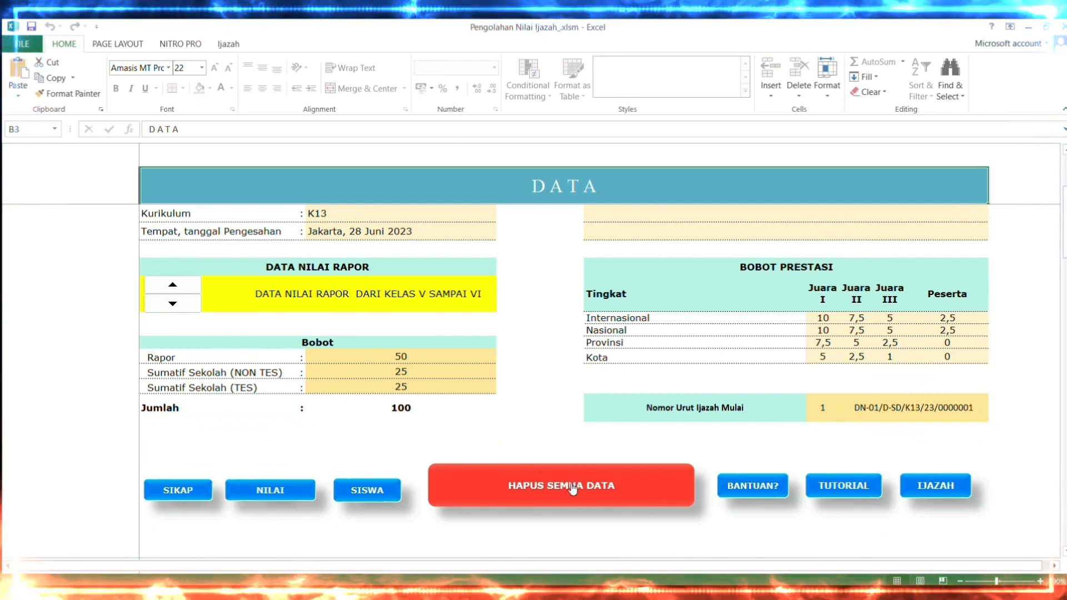
pyautogui.scroll(4, 578, 497)
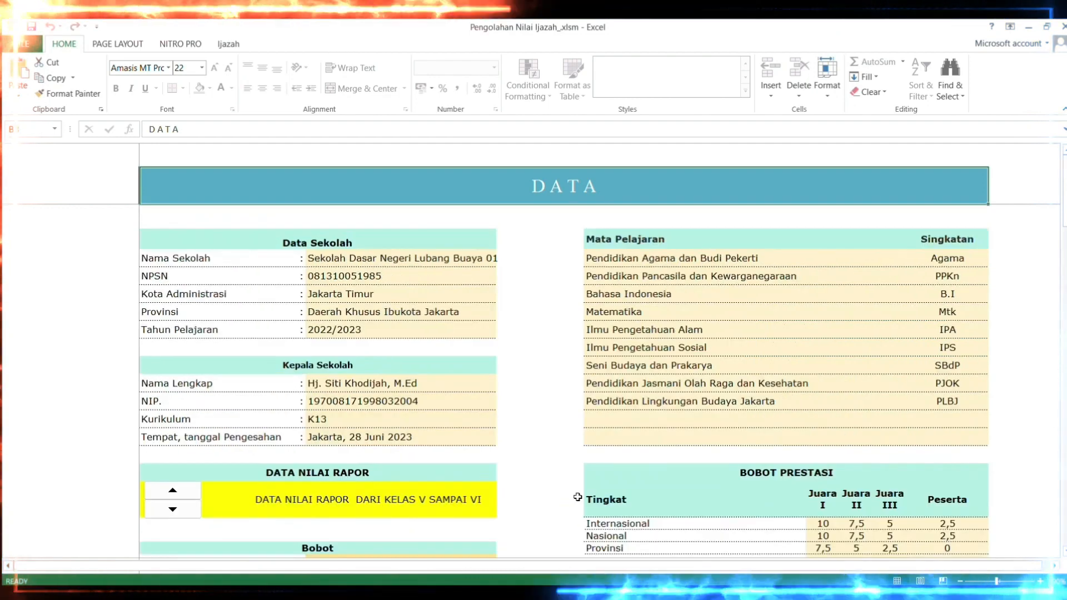
# - Inspect the school name, NPSN and Kota Administrasi entries in the Data Sekolah section
pyautogui.click(401, 258)
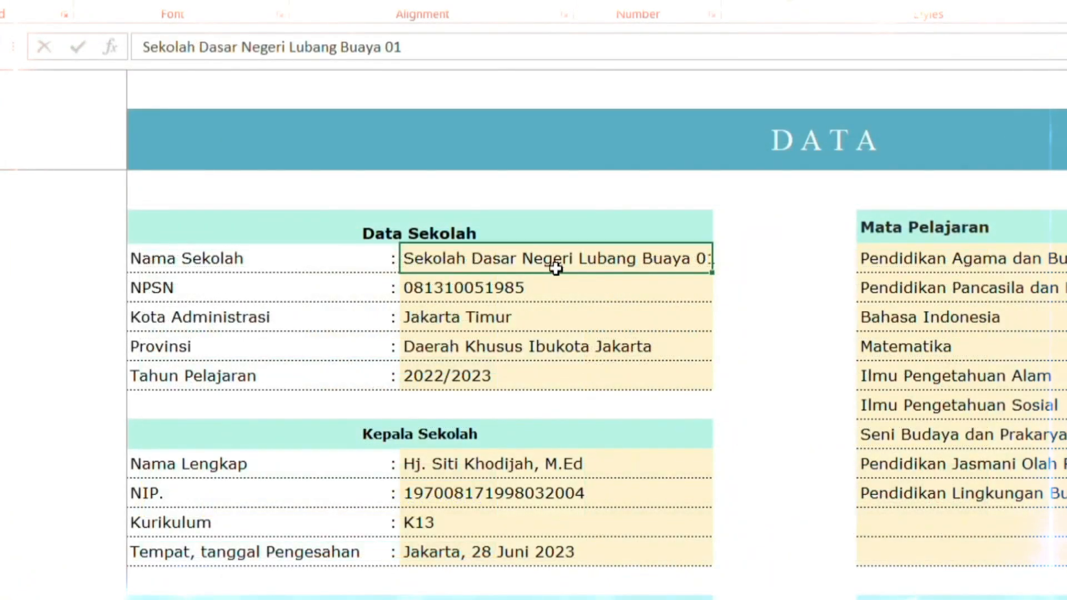
pyautogui.click(556, 288)
pyautogui.click(550, 316)
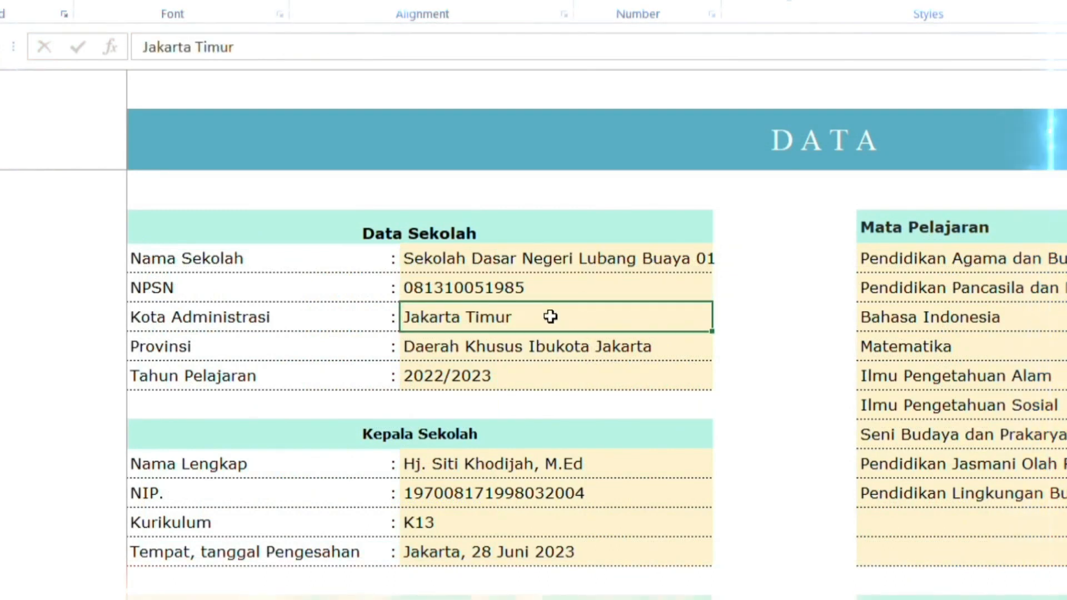
# - Check the Bobot Prestasi table and change the school's Provinsi to Jawa Barat
pyautogui.click(547, 345)
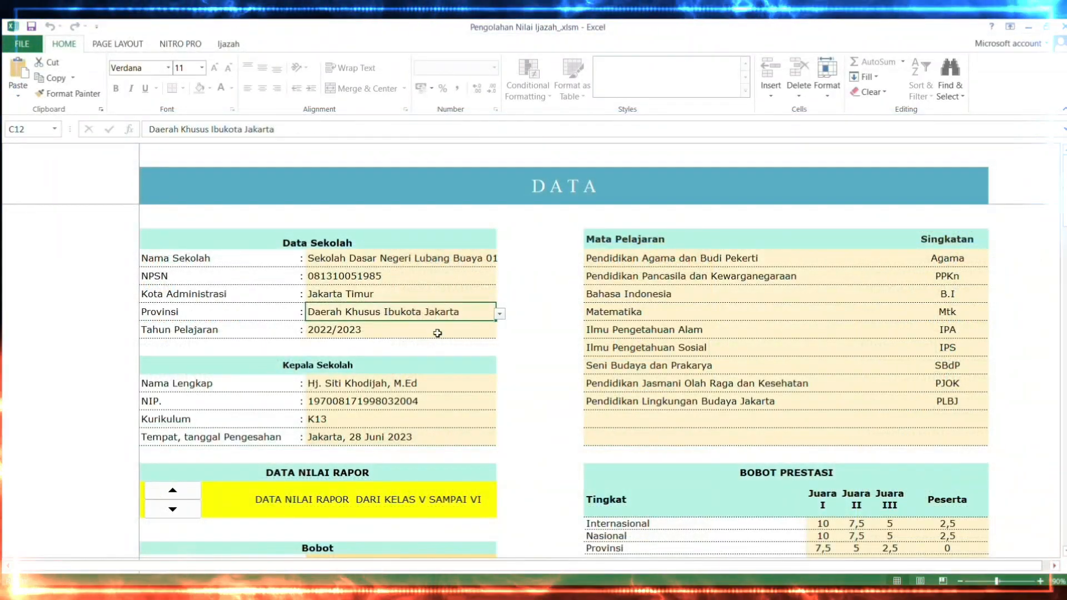
pyautogui.scroll(-1, 763, 381)
pyautogui.scroll(-2, 763, 381)
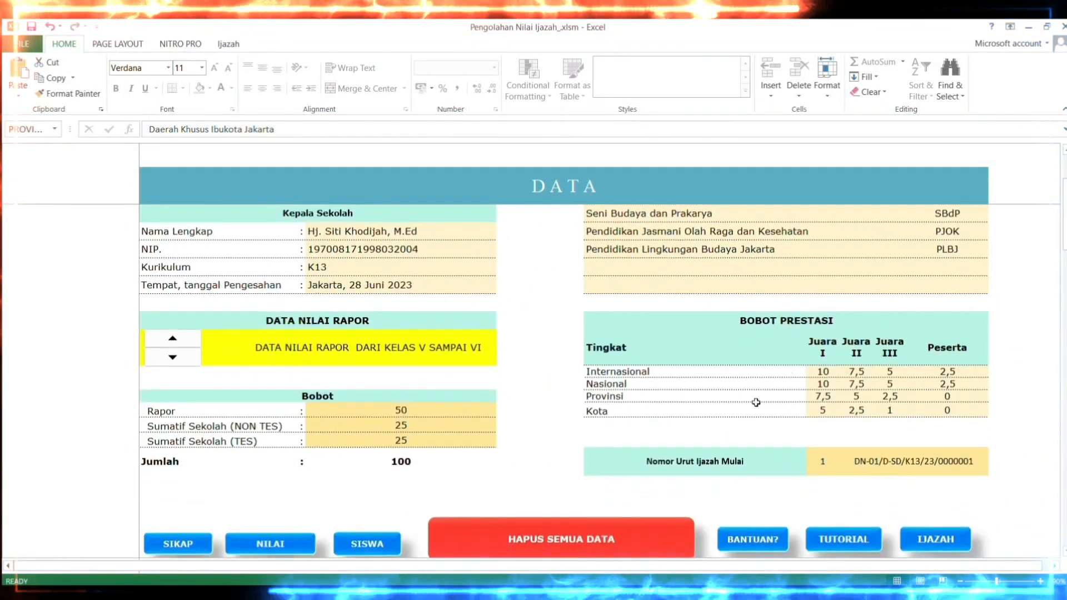
pyautogui.scroll(3, 756, 402)
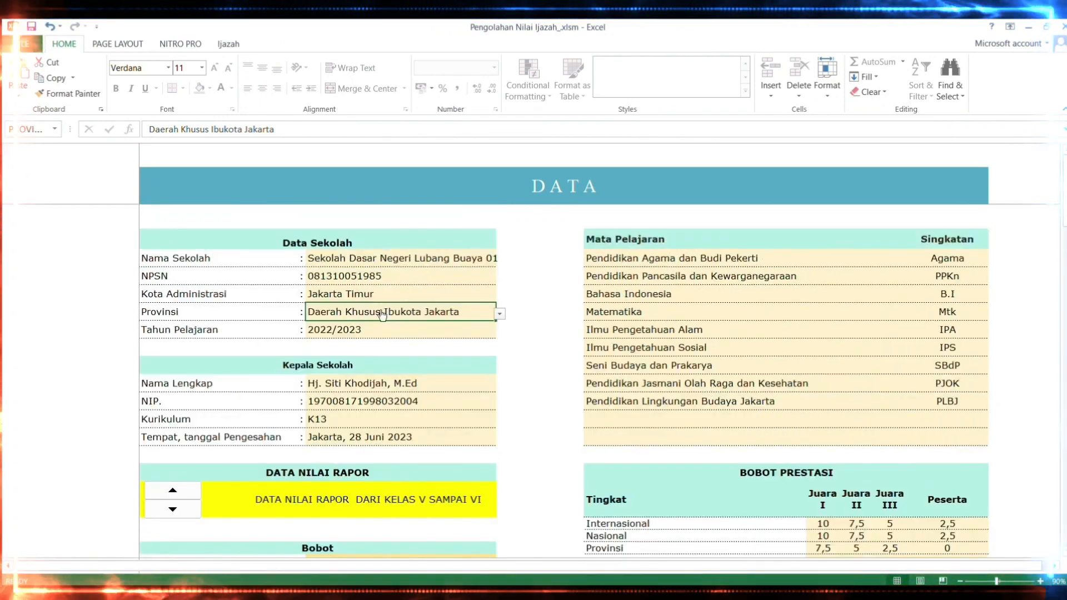
pyautogui.scroll(-3, 439, 320)
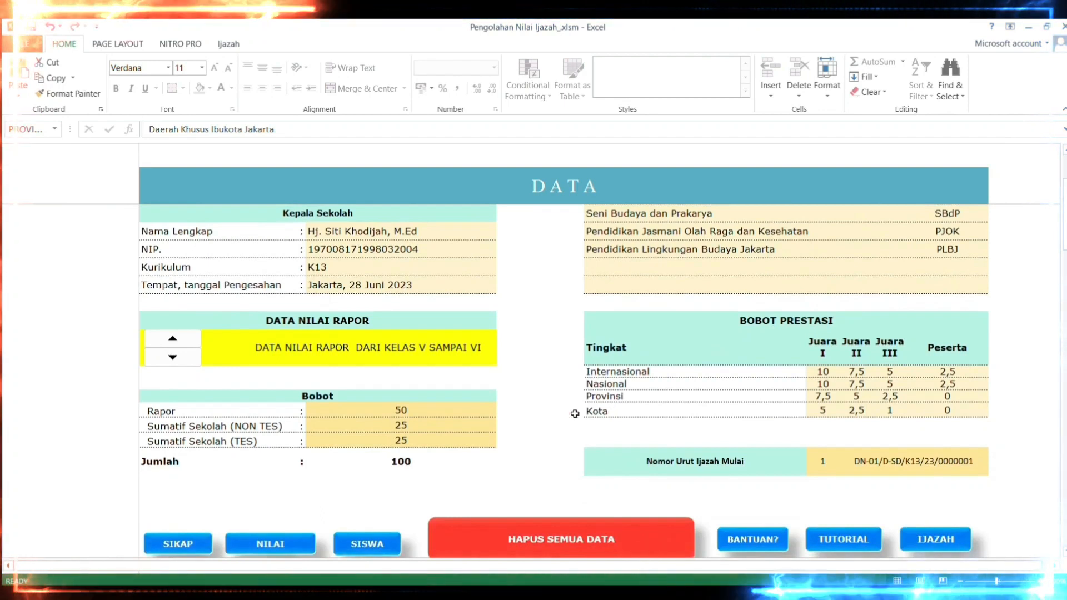
pyautogui.scroll(3, 575, 413)
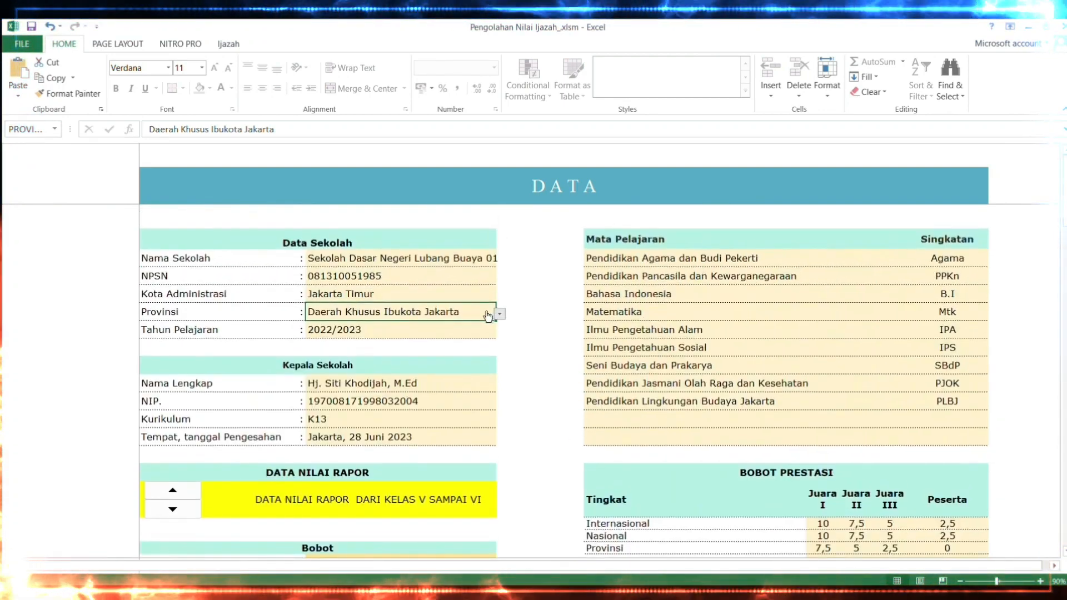
pyautogui.click(440, 335)
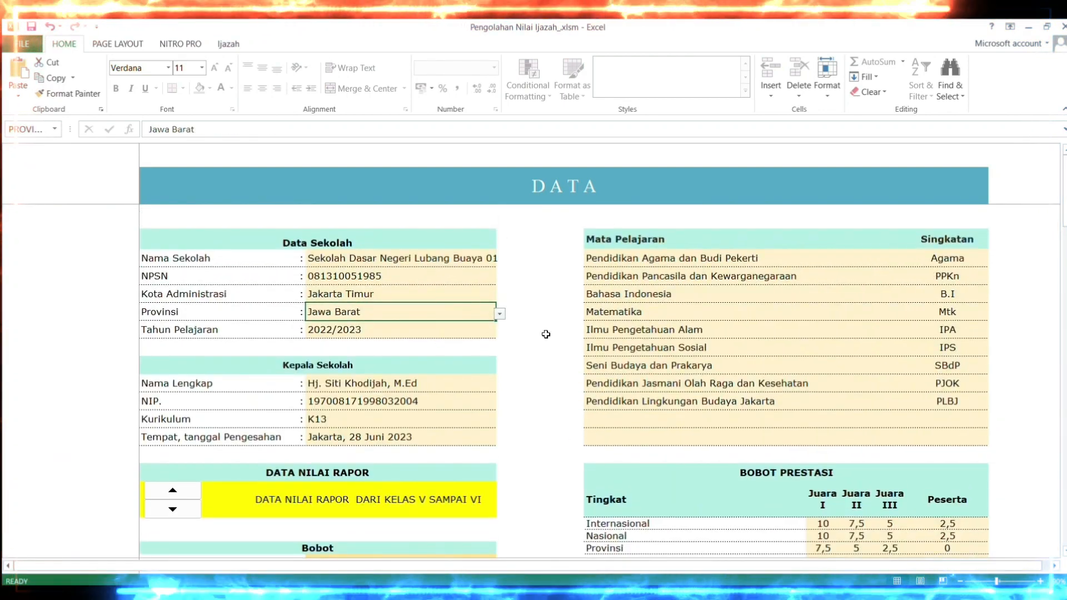
# - Inspect the Juara I, II, III and Peserta weights of the Kecamatan row in the Bobot Prestasi table
pyautogui.scroll(-4, 608, 350)
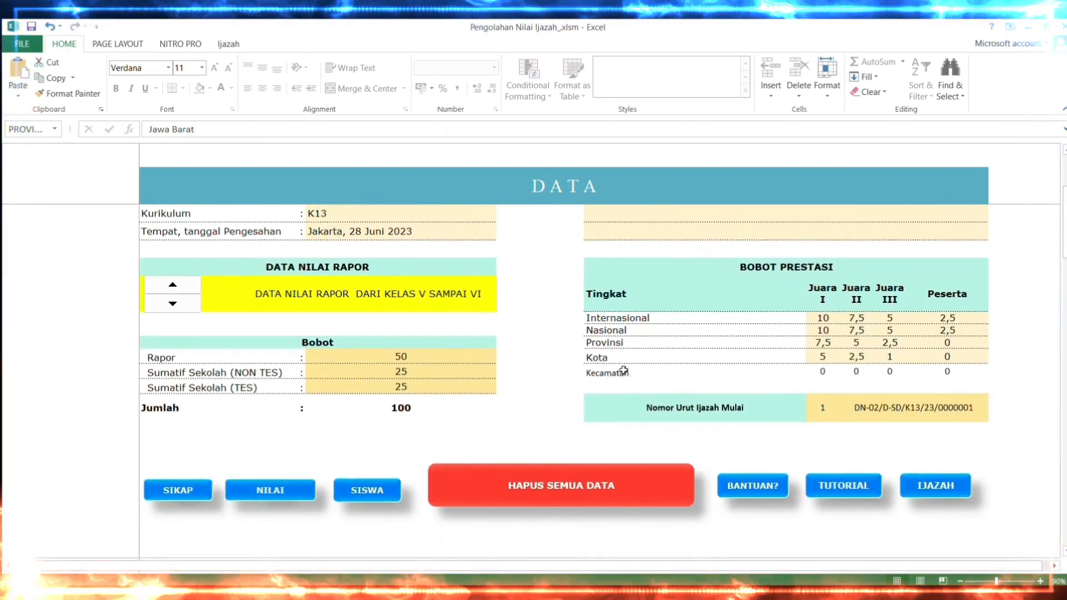
pyautogui.scroll(1, 623, 372)
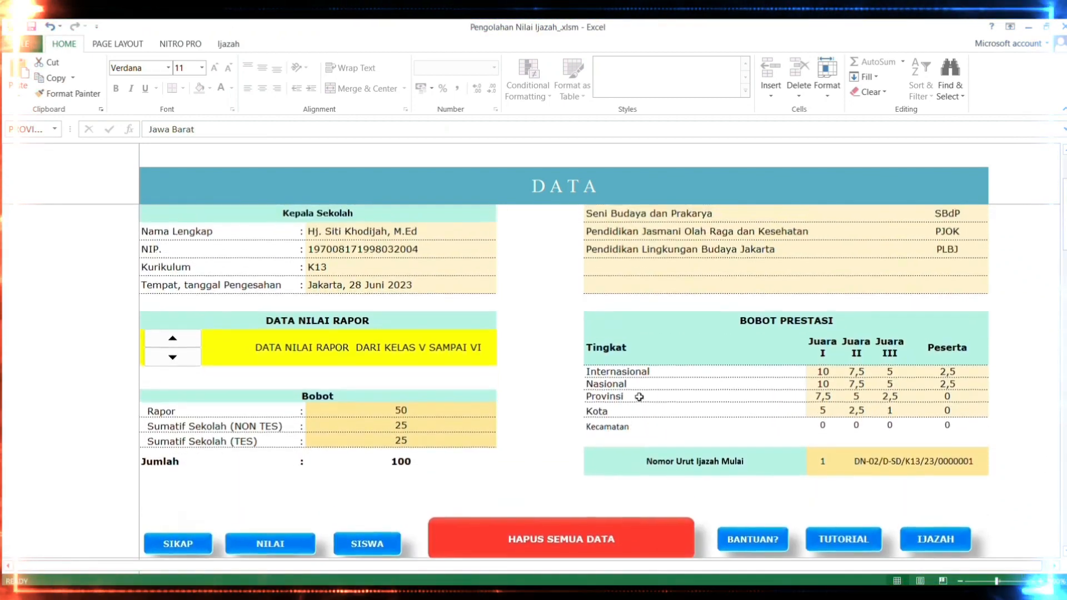
pyautogui.click(824, 425)
pyautogui.click(856, 425)
pyautogui.click(888, 426)
pyautogui.click(951, 425)
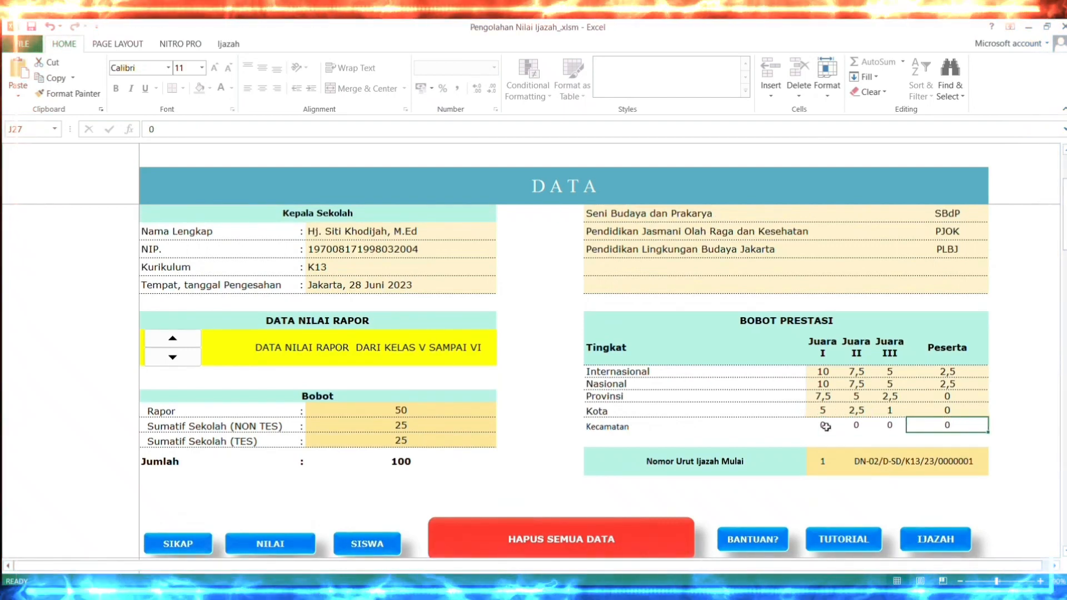
pyautogui.scroll(3, 826, 427)
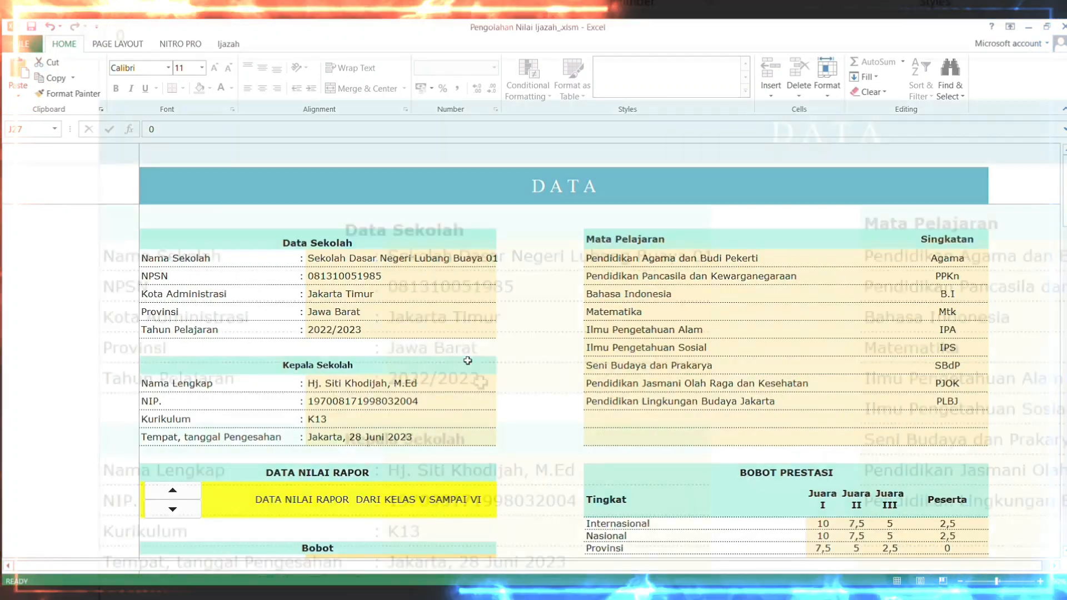
# - Change the school's Provinsi to Daerah Istimewa Yogyakarta and check the Tahun Pelajaran entry
pyautogui.click(364, 314)
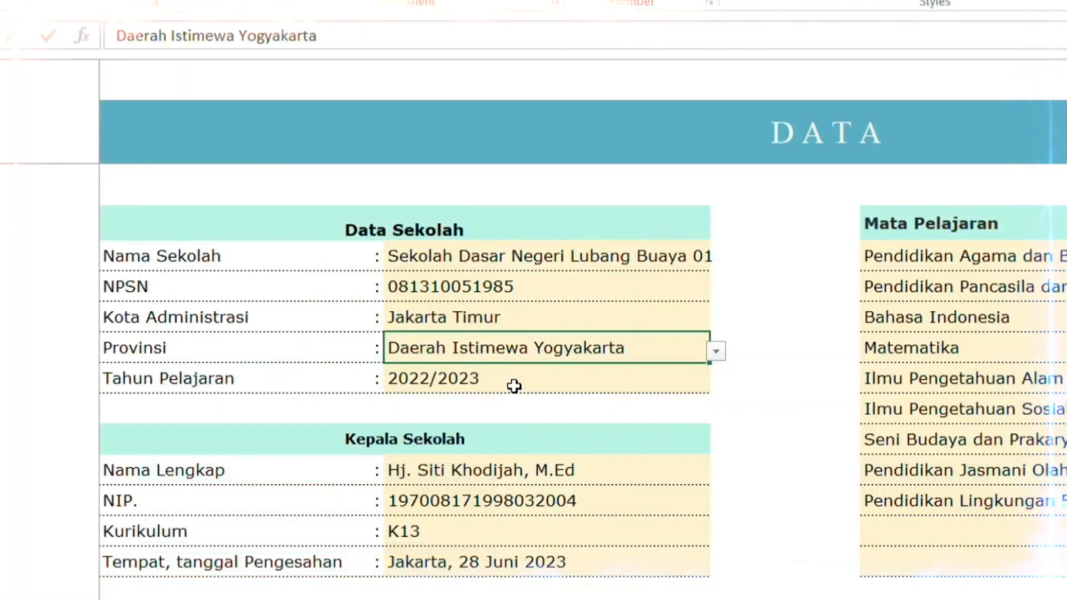
pyautogui.click(520, 389)
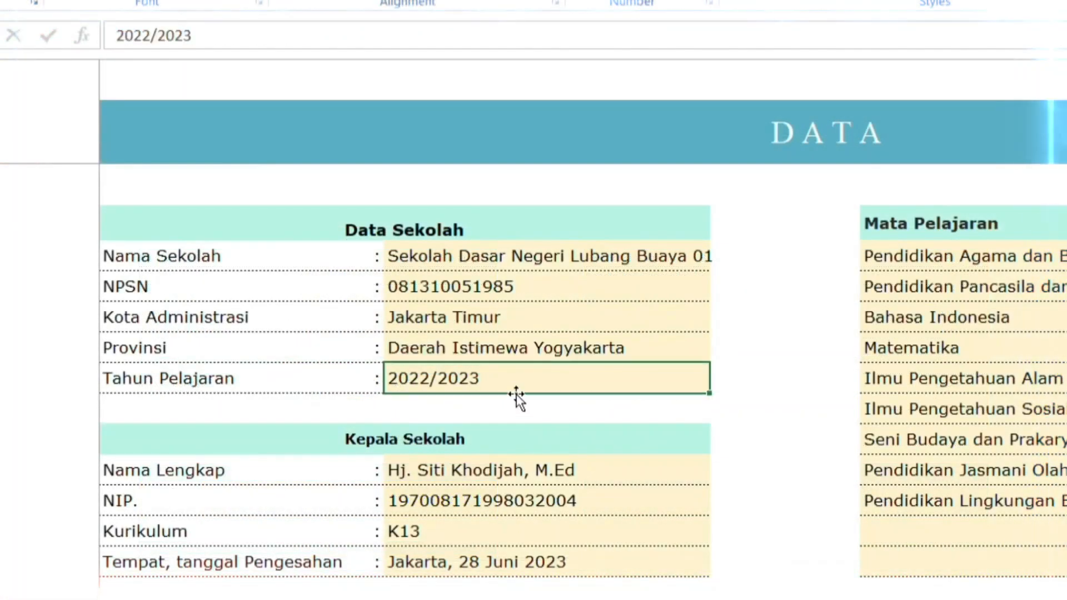
# - Inspect the principal's name, NIP, Kurikulum and Tempat, tanggal Pengesahan entries in the Kepala Sekolah section
pyautogui.click(523, 471)
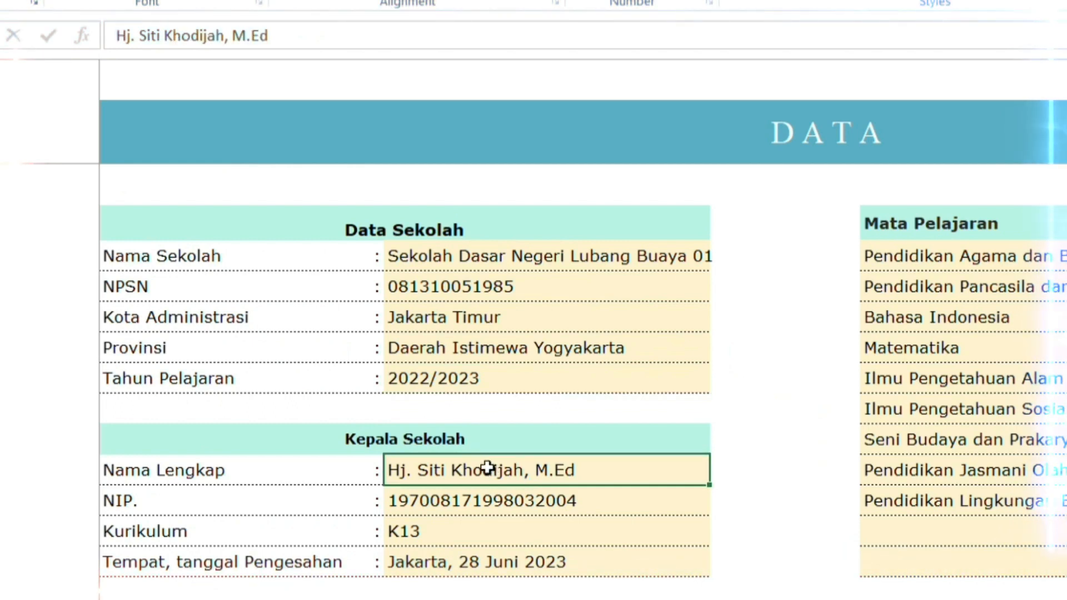
pyautogui.click(503, 501)
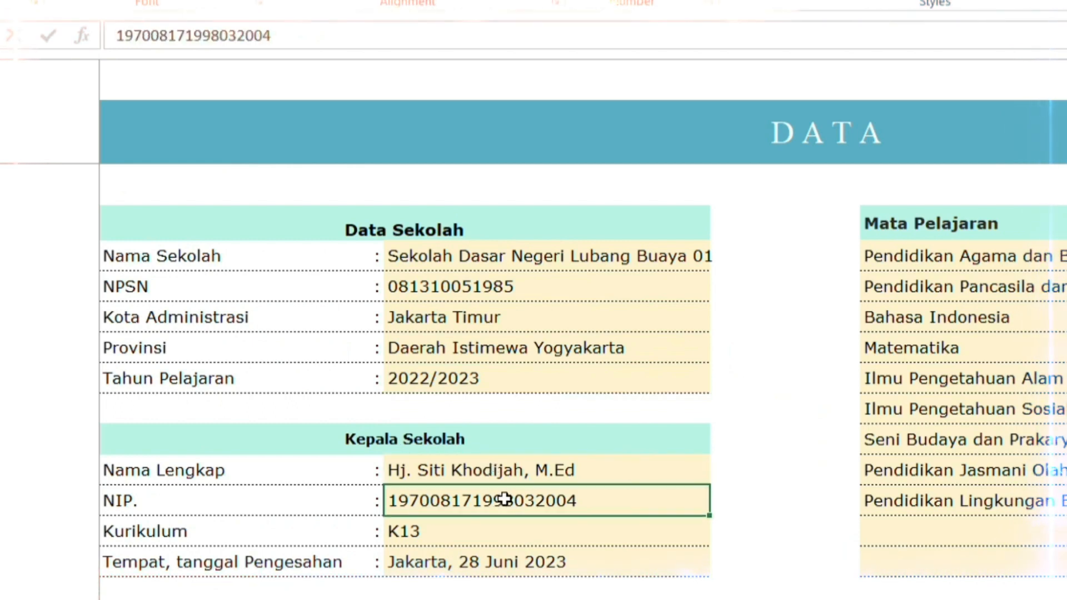
pyautogui.click(483, 571)
pyautogui.click(483, 538)
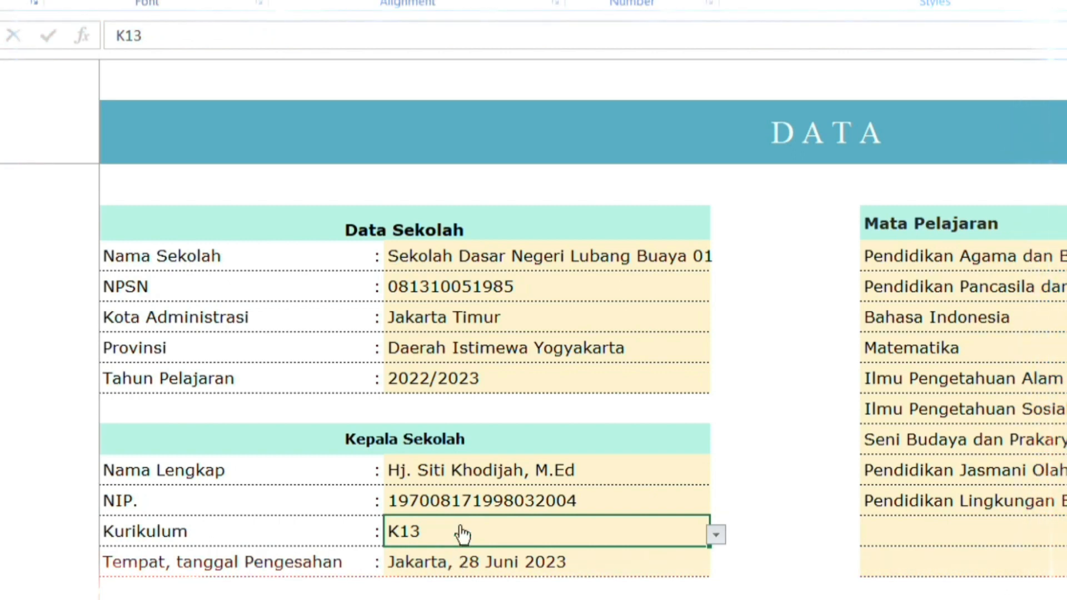
# - Set the DATA NILAI RAPOR range to cover Kelas IV sampai VI
pyautogui.scroll(-1, 456, 537)
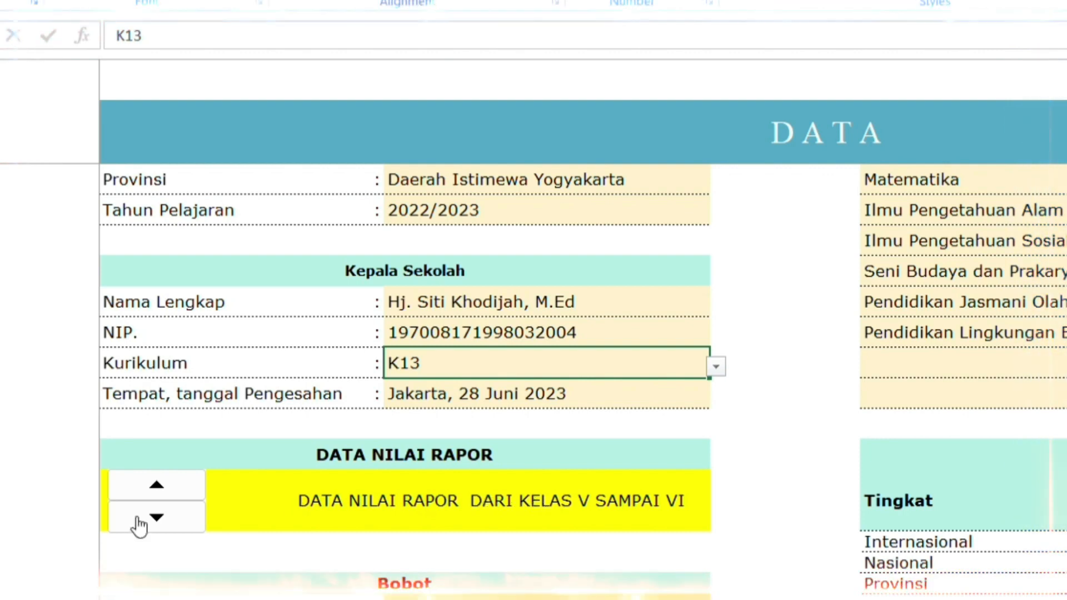
pyautogui.click(158, 518)
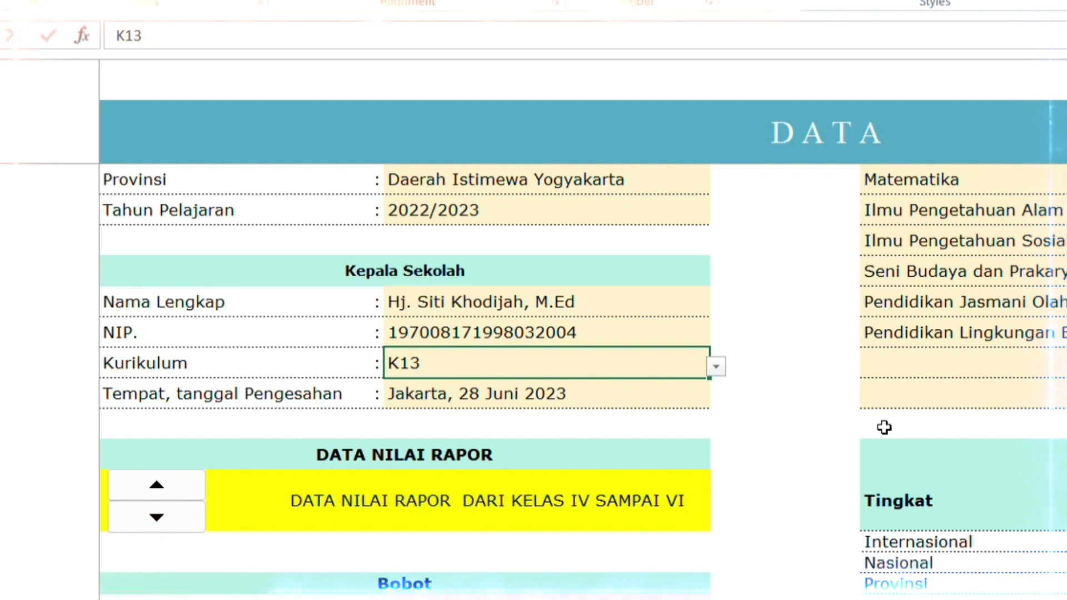
# - Inspect the Rapor, Sumatif Sekolah (NON TES) and Sumatif Sekolah (TES) weights and the Jumlah formula in the Bobot table
pyautogui.scroll(-1, 517, 523)
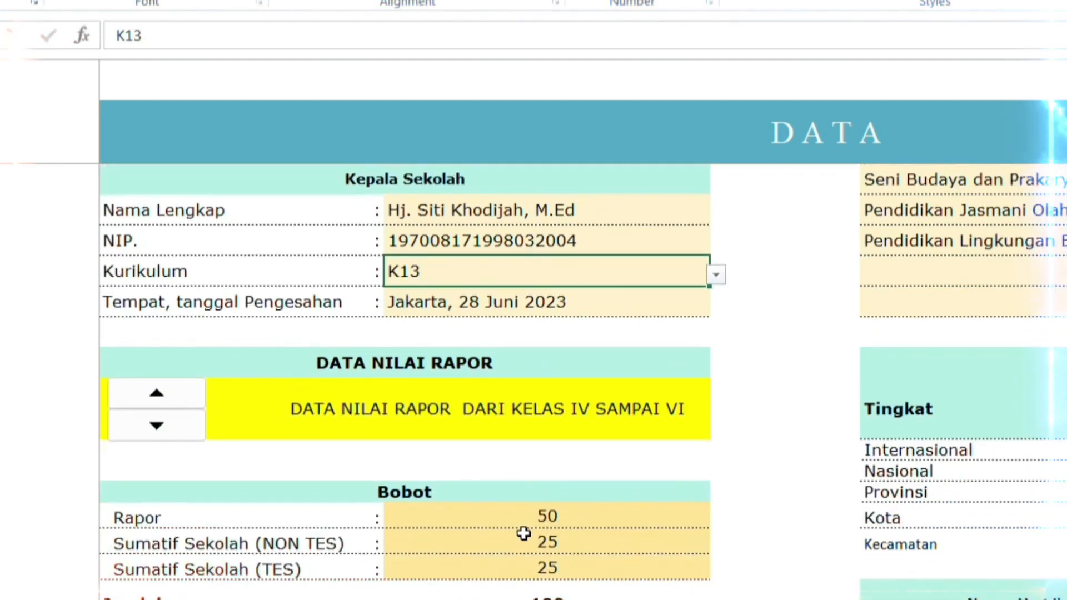
pyautogui.scroll(-1, 524, 533)
pyautogui.click(546, 428)
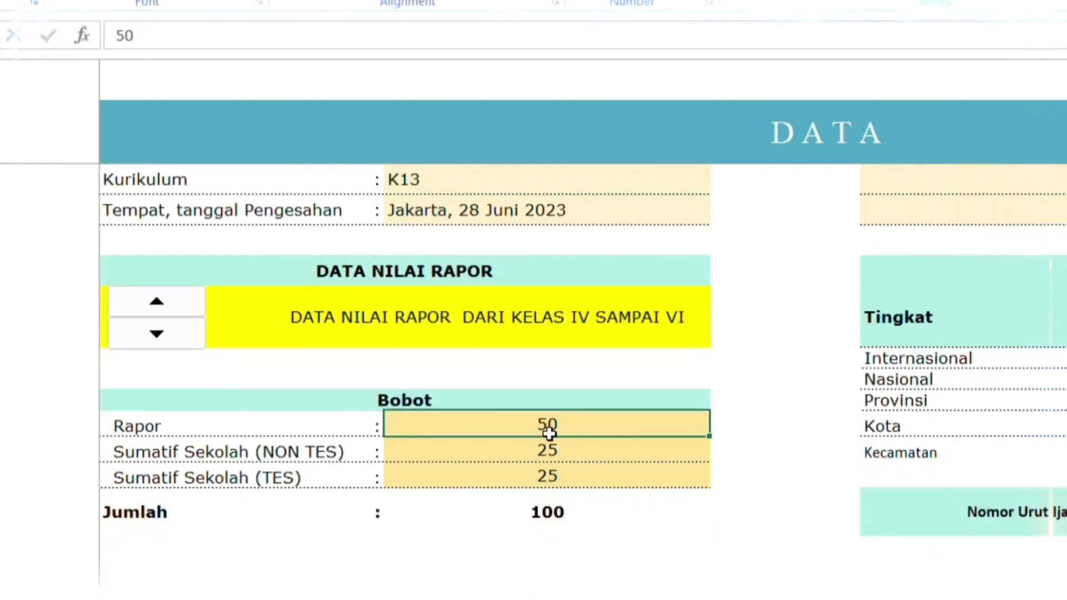
pyautogui.click(554, 452)
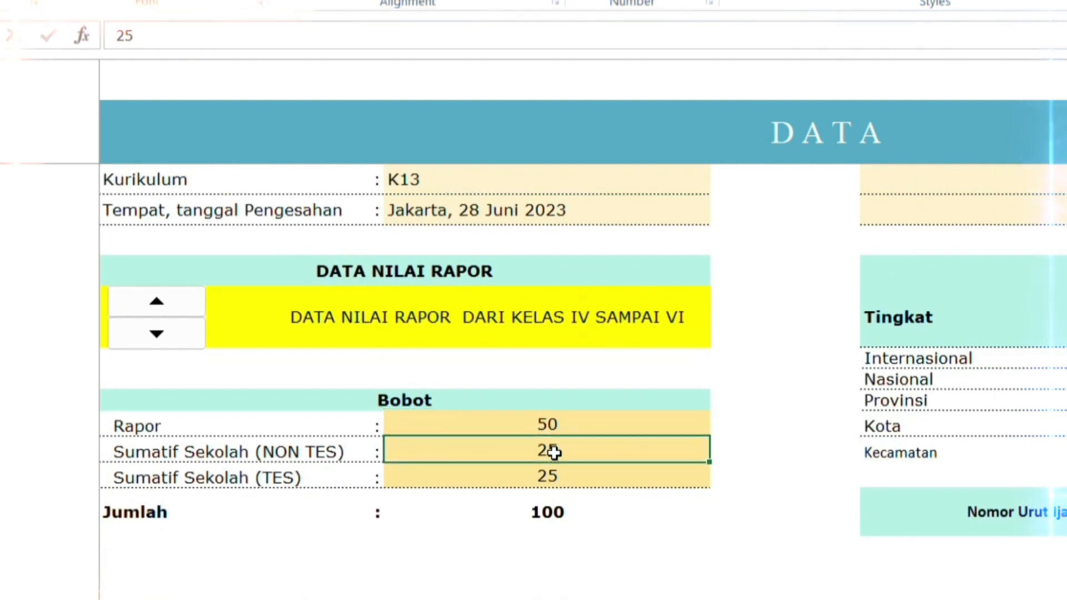
pyautogui.click(562, 477)
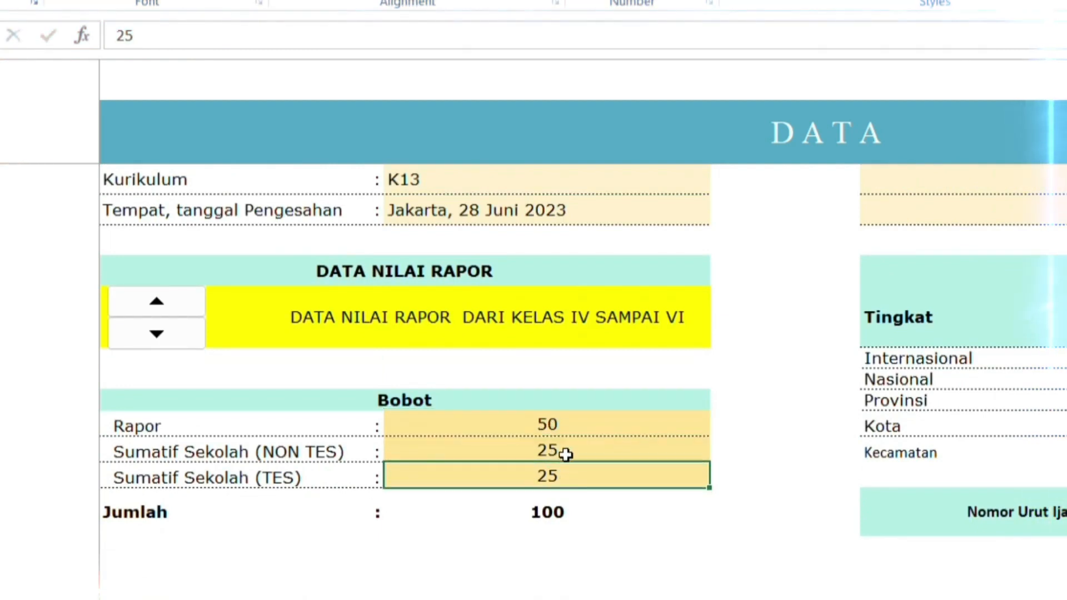
pyautogui.click(568, 453)
pyautogui.click(571, 481)
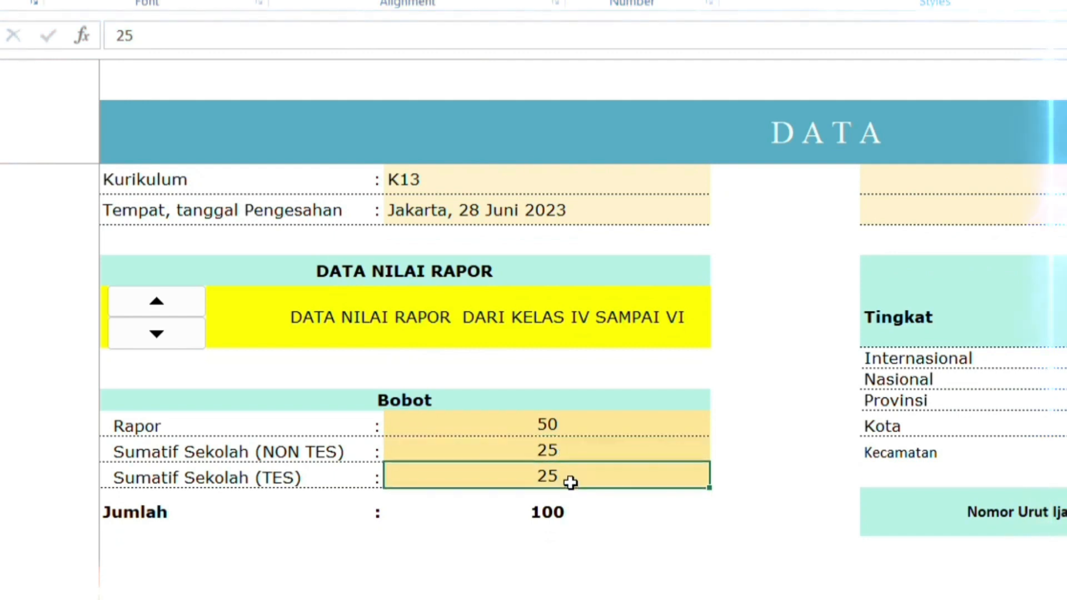
pyautogui.click(568, 511)
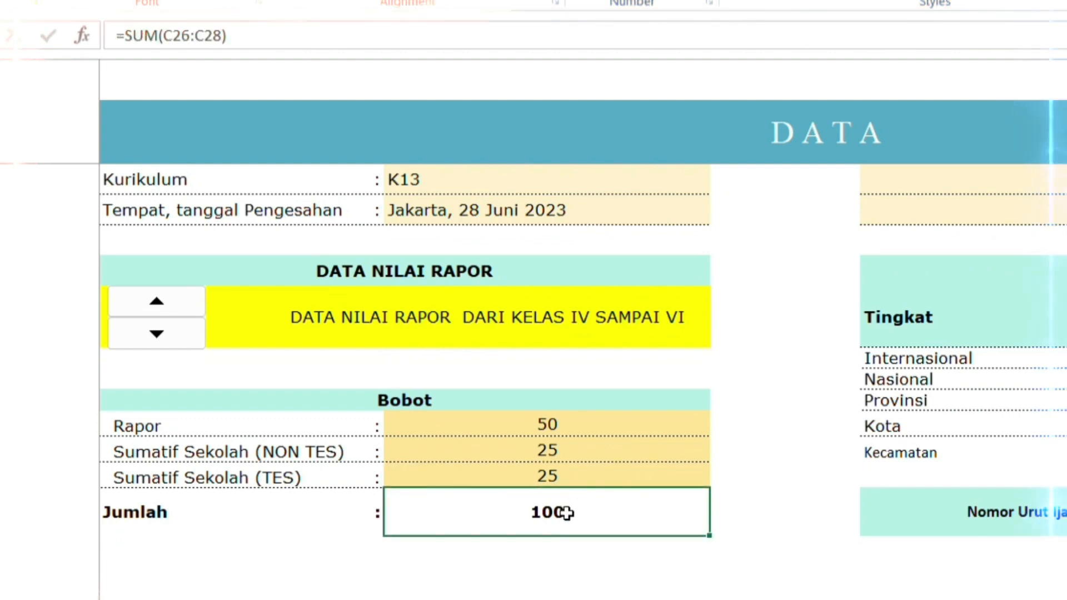
# - Try weights of 50, 20 and 100 for Sumatif Sekolah (TES) to test the Bobot total check
pyautogui.click(568, 480)
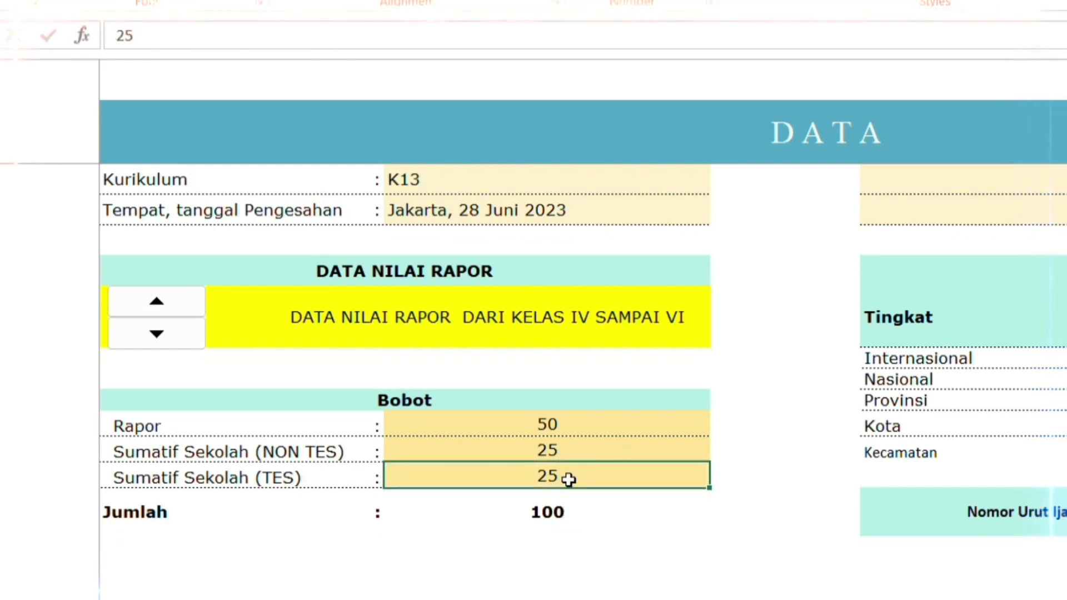
pyautogui.write('50')
pyautogui.press('Return')
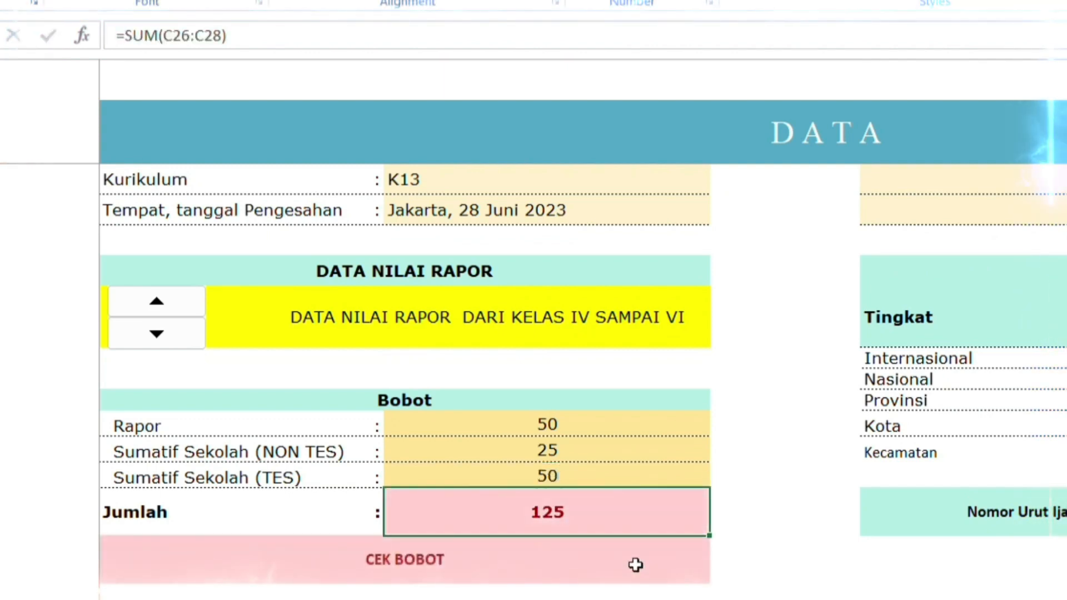
pyautogui.click(555, 481)
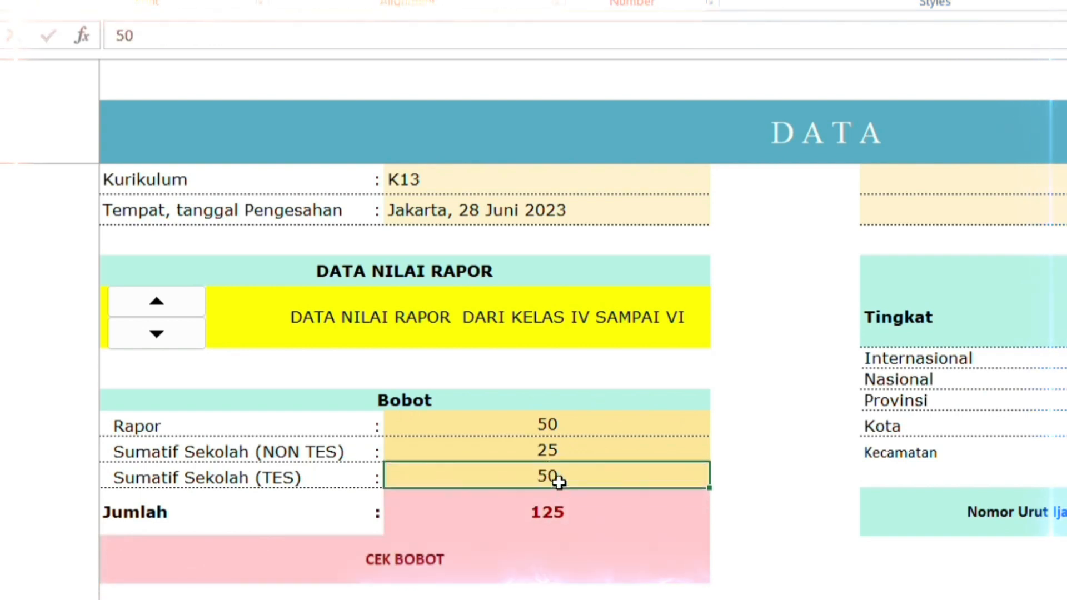
pyautogui.write('20')
pyautogui.click(607, 552)
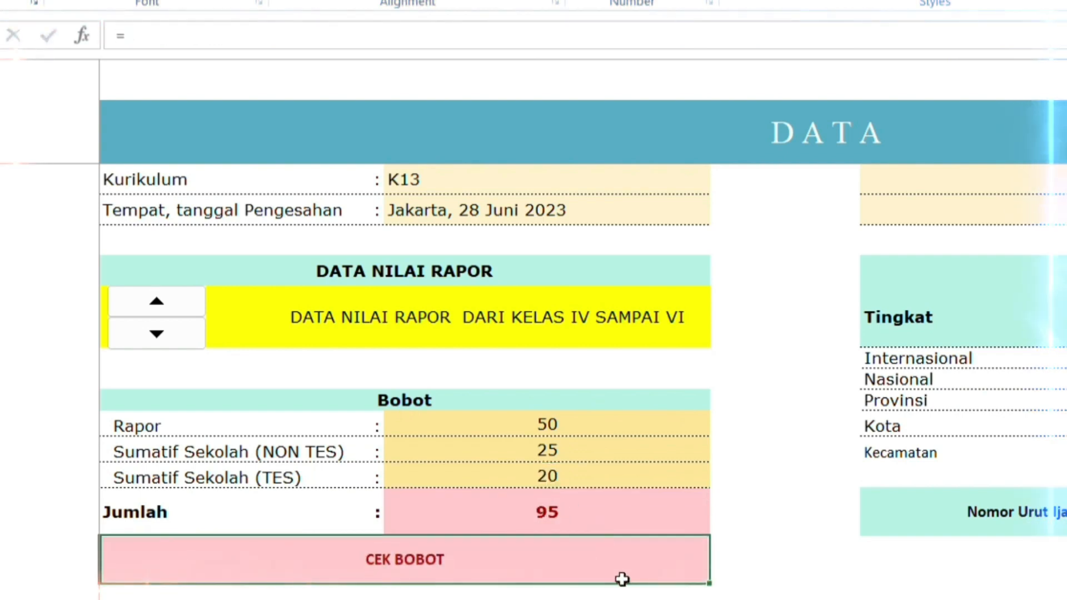
pyautogui.click(556, 514)
pyautogui.click(559, 476)
pyautogui.write('100')
pyautogui.click(578, 531)
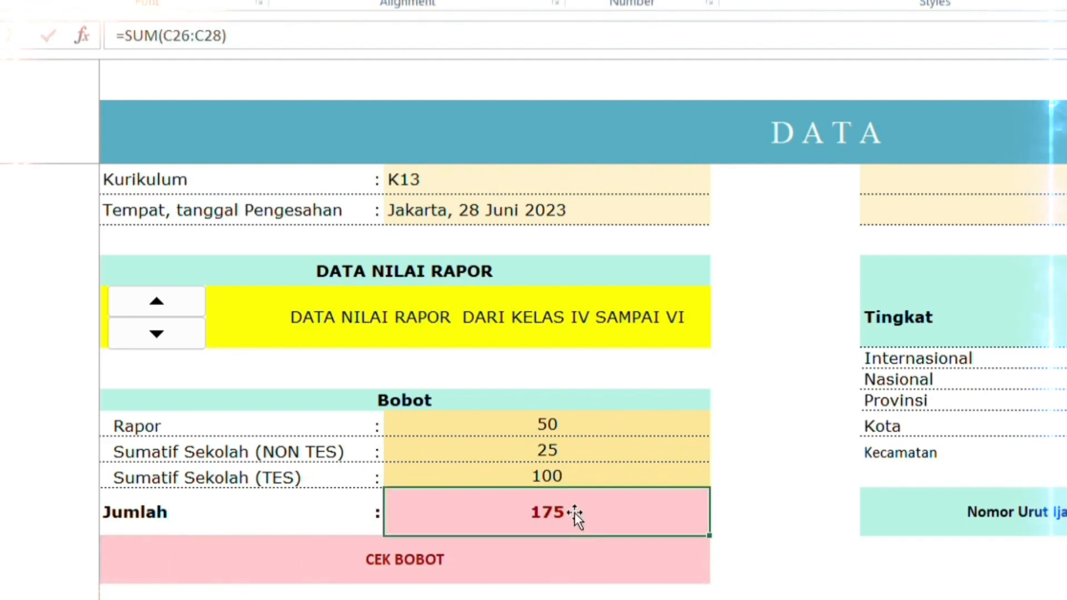
# - Set the Sumatif Sekolah (NON TES) weight to 0 and the Sumatif Sekolah (TES) weight to 50
pyautogui.click(569, 481)
pyautogui.click(565, 452)
pyautogui.write('0')
pyautogui.click(571, 479)
pyautogui.write('50')
pyautogui.click(571, 510)
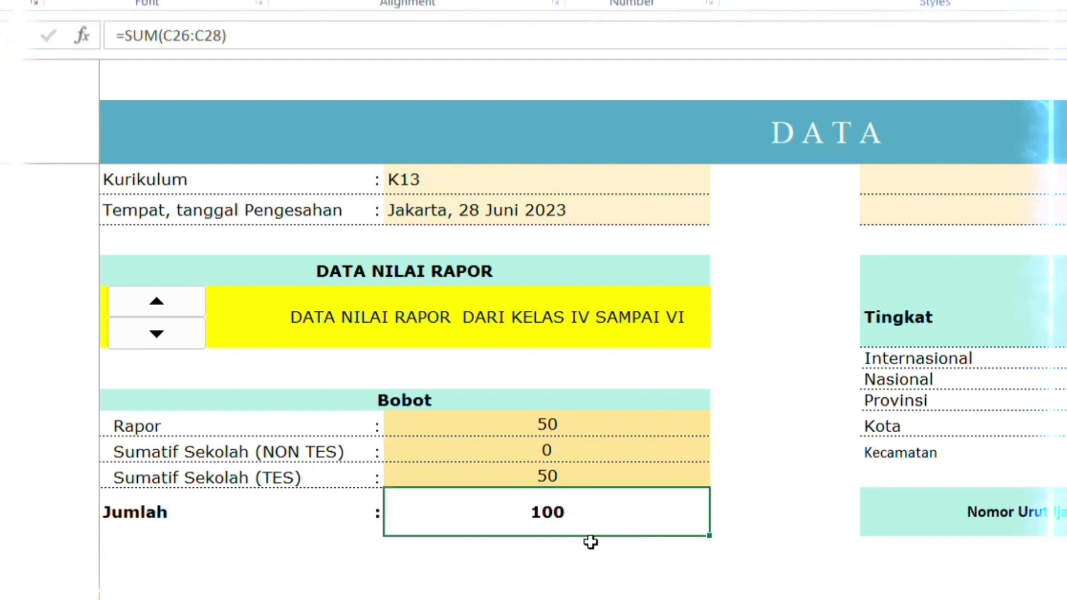
# - Try further trial weights for Sumatif Sekolah (NON TES) and (TES), and undo them back to 25 each
pyautogui.click(566, 468)
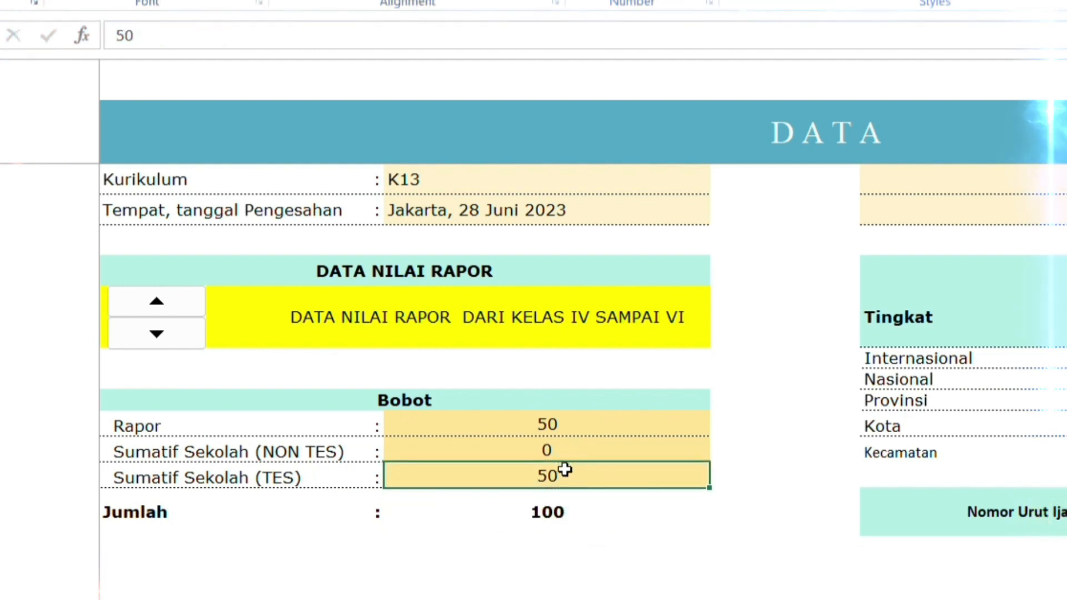
pyautogui.write('100')
pyautogui.press('Return')
pyautogui.press('Up')
pyautogui.press('Up')
pyautogui.write('25')
pyautogui.press('Return')
pyautogui.write('20')
pyautogui.press('Return')
pyautogui.write('50')
pyautogui.hotkey('ctrl', 'z')
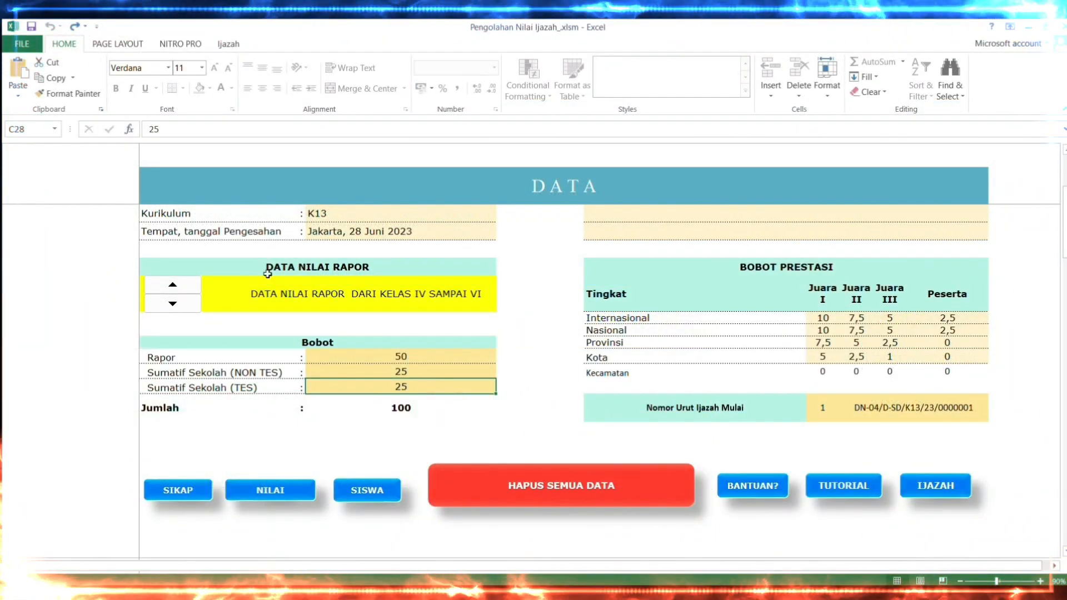
# - Review the subject names from Pendidikan Agama dan Budi Pekerti to Pendidikan Lingkungan Budaya Jakarta in the Mata Pelajaran list
pyautogui.scroll(2, 413, 334)
pyautogui.scroll(1, 412, 335)
pyautogui.scroll(-3, 414, 335)
pyautogui.scroll(4, 414, 337)
pyautogui.moveTo(722, 258); pyautogui.dragTo(785, 402)
# - Try to add Pendidikan Bahasa Jawa in the first empty Mata Pelajaran row, and discard the entry
pyautogui.click(781, 419)
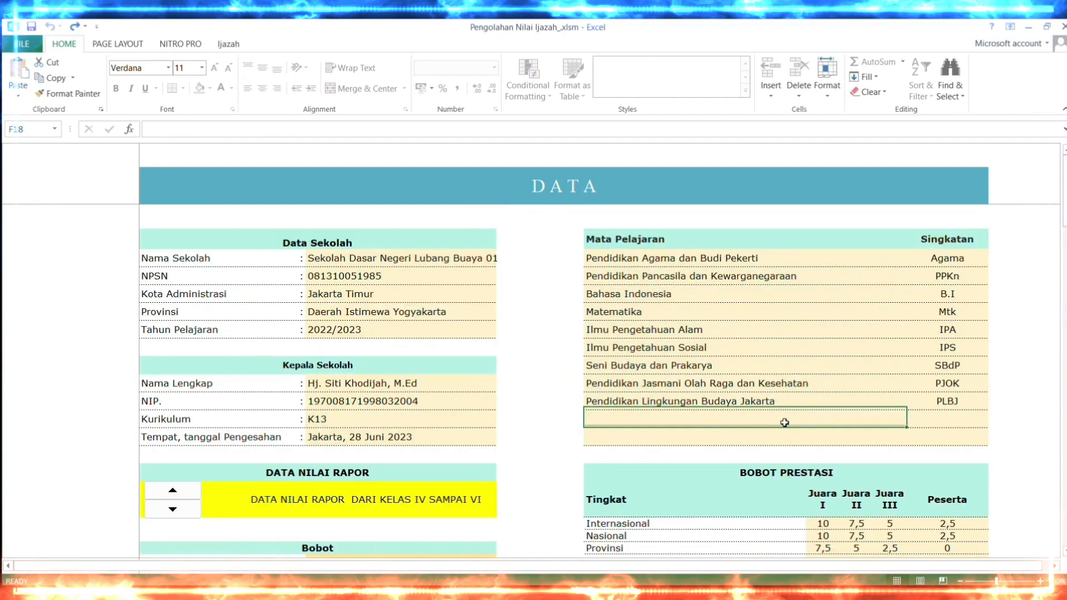
pyautogui.write('Pendidika')
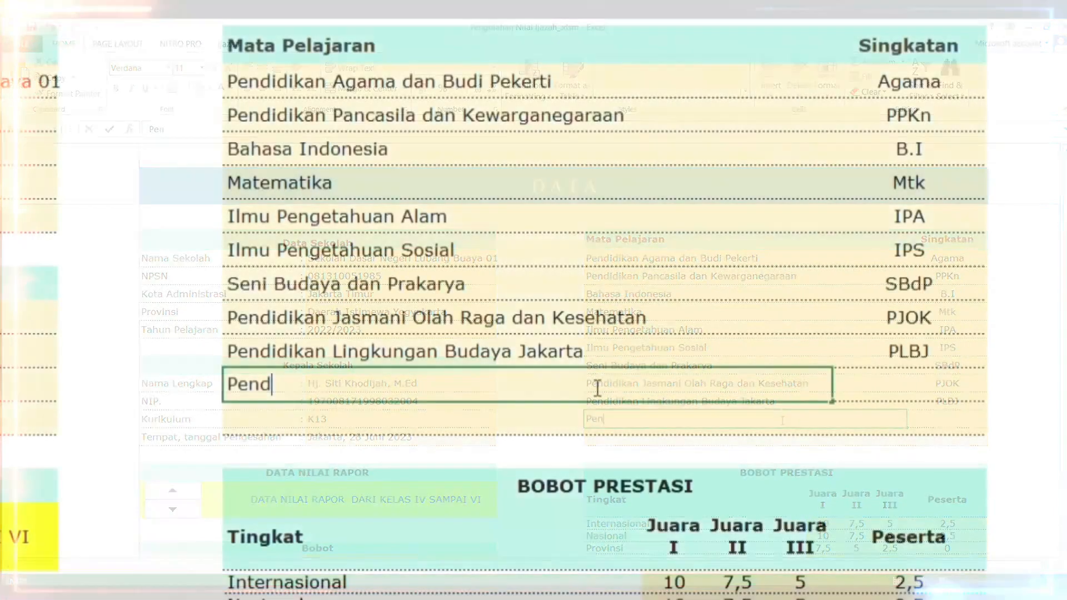
pyautogui.write('n B')
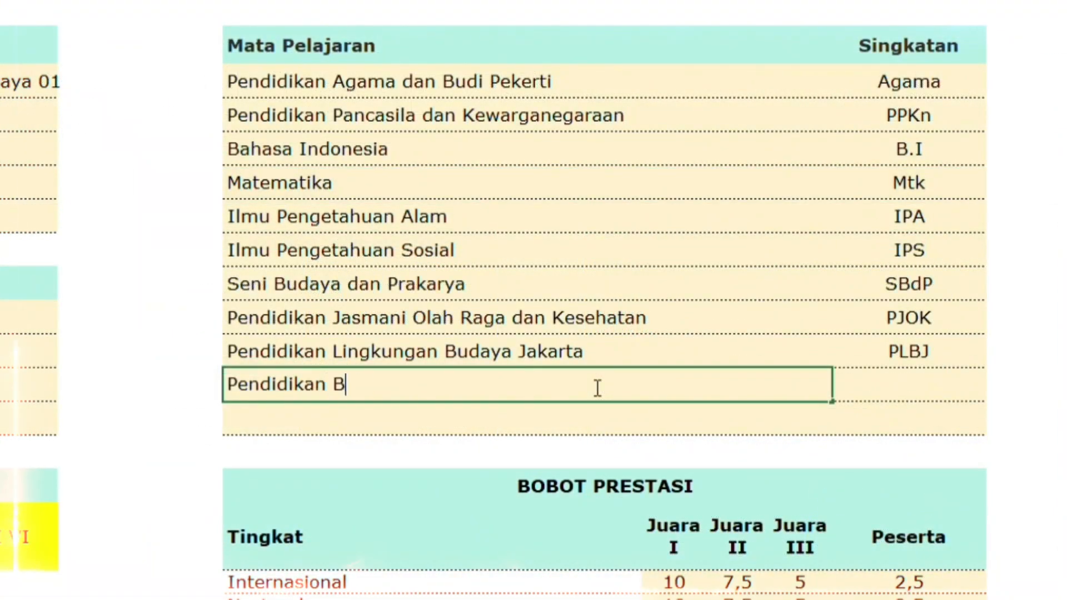
pyautogui.write('ahasa Jawa')
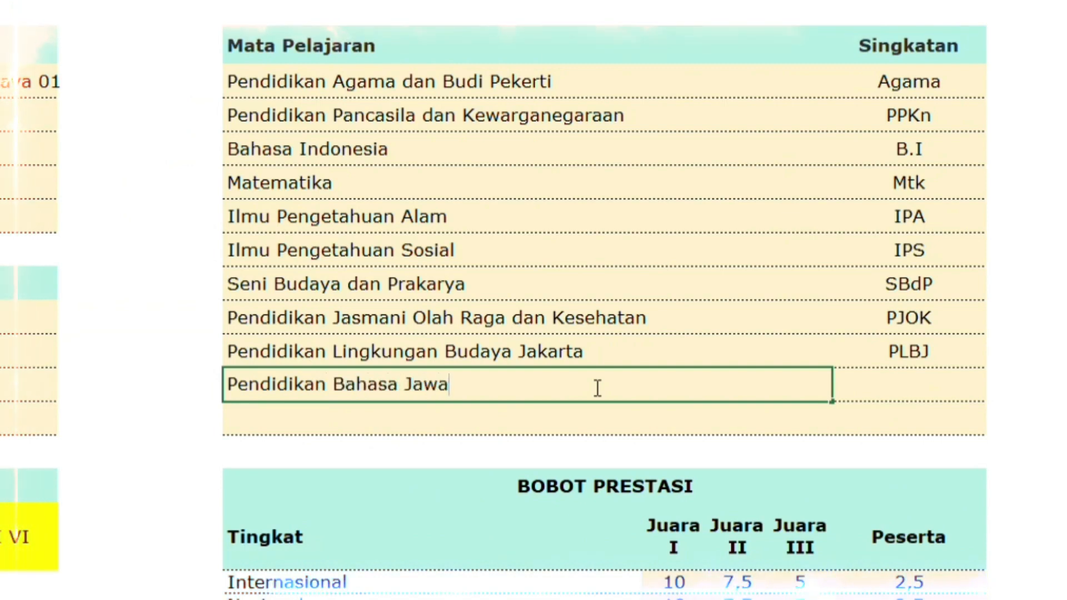
pyautogui.press('Escape')
# - Check the empty Singkatan cell below PLBJ and review the subject list, Bobot Prestasi table and starting certificate number
pyautogui.click(673, 331)
pyautogui.click(939, 392)
pyautogui.scroll(-1, 444, 372)
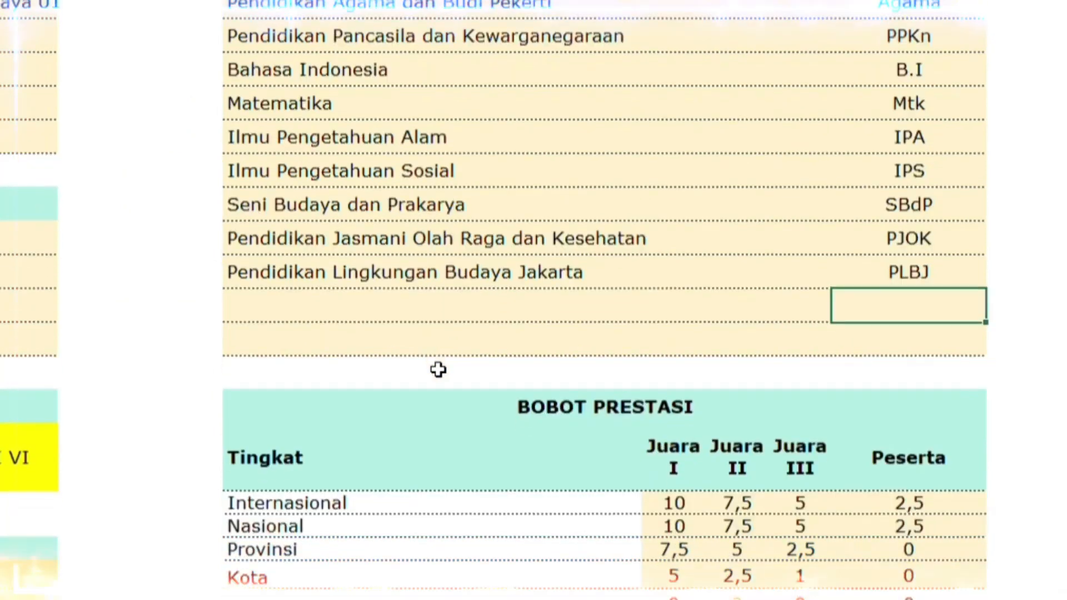
pyautogui.scroll(1, 688, 342)
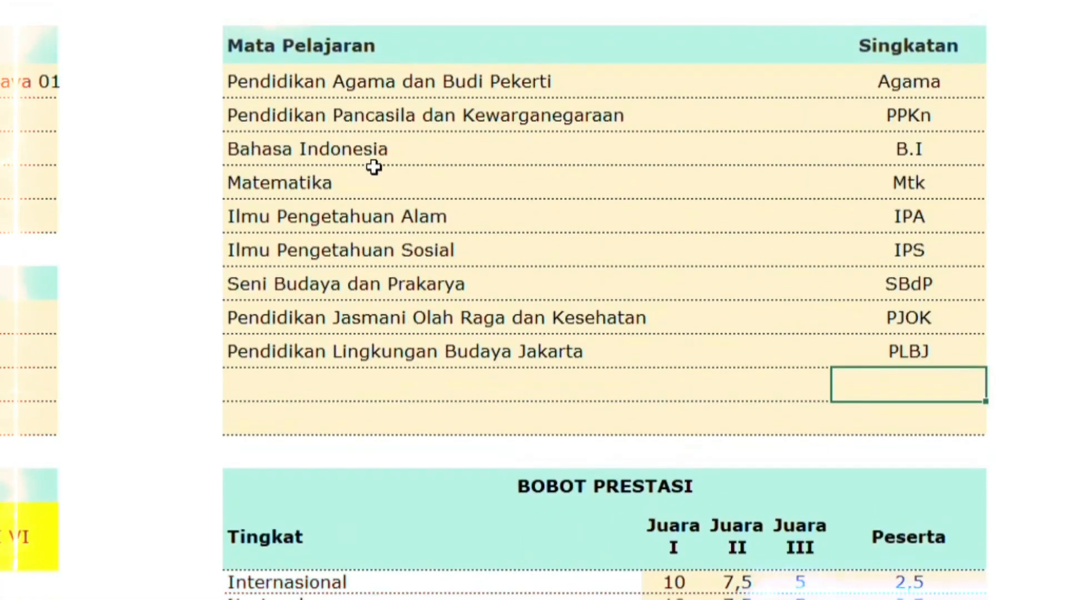
pyautogui.scroll(-5, 645, 511)
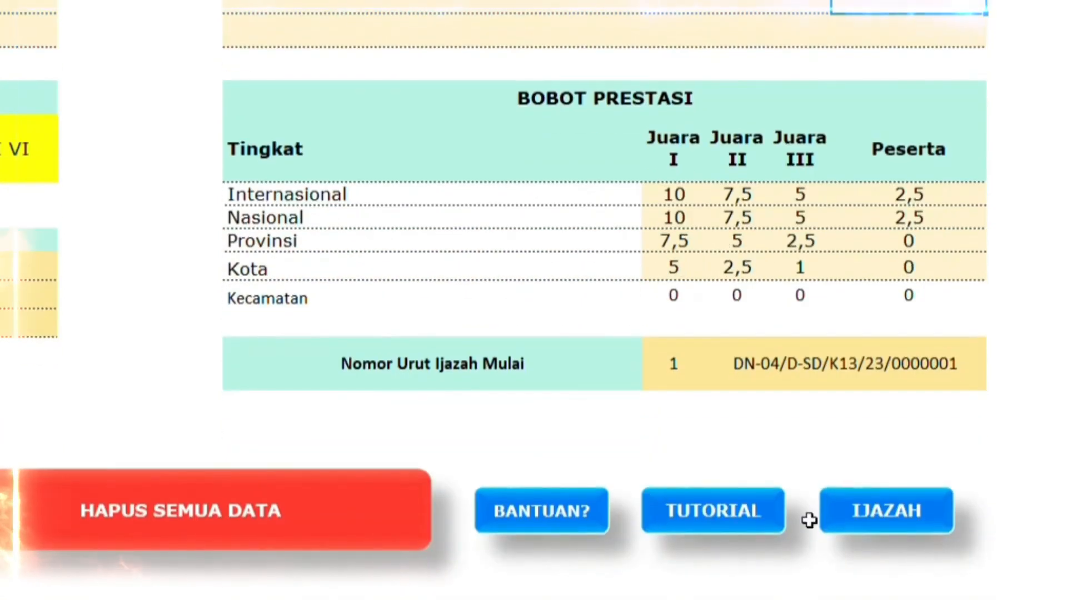
pyautogui.scroll(4, 834, 489)
pyautogui.scroll(1, 773, 439)
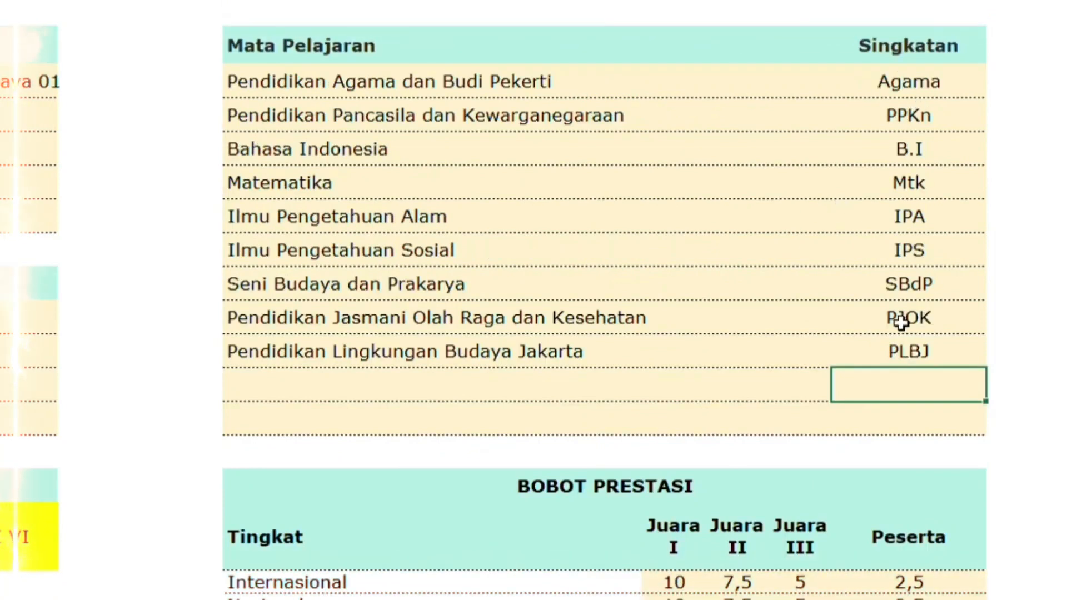
# - Inspect the Juara I weights in the Bobot Prestasi table, including the Kota and Kecamatan rows
pyautogui.scroll(-3, 558, 452)
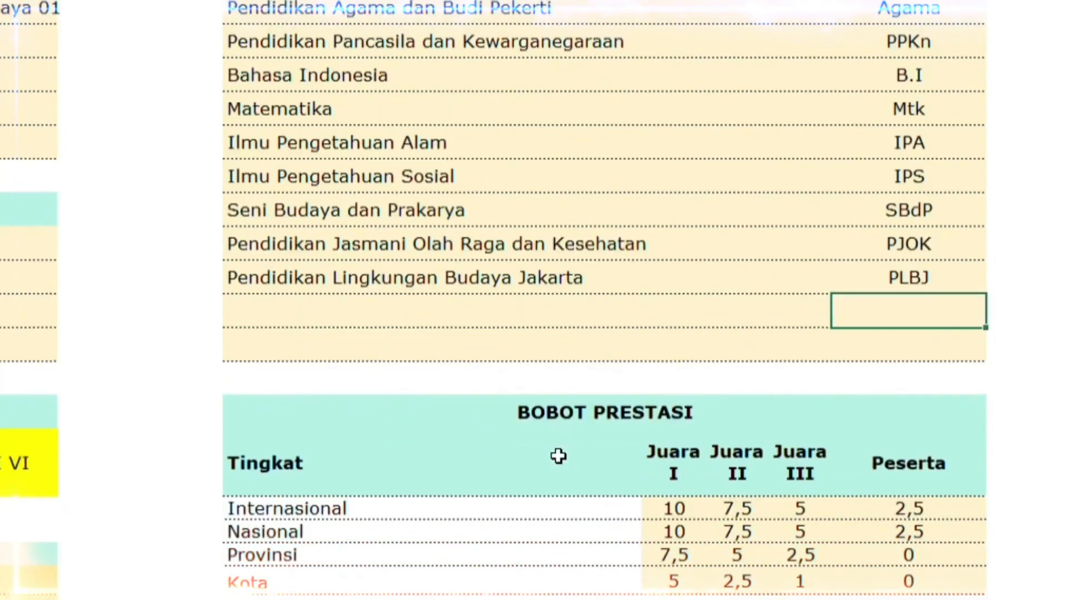
pyautogui.click(674, 399)
pyautogui.click(678, 472)
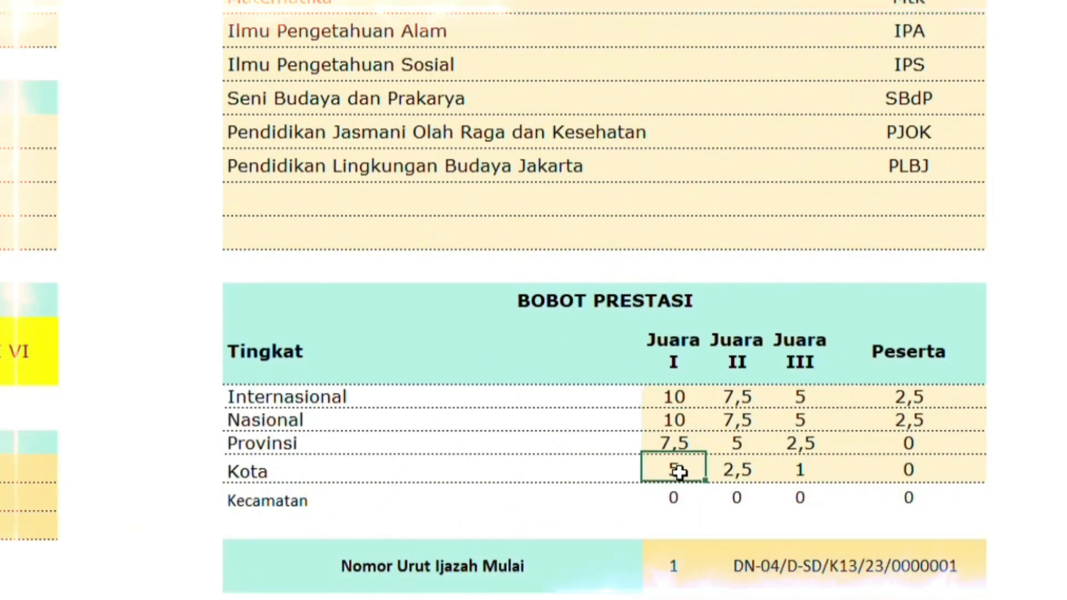
pyautogui.click(679, 499)
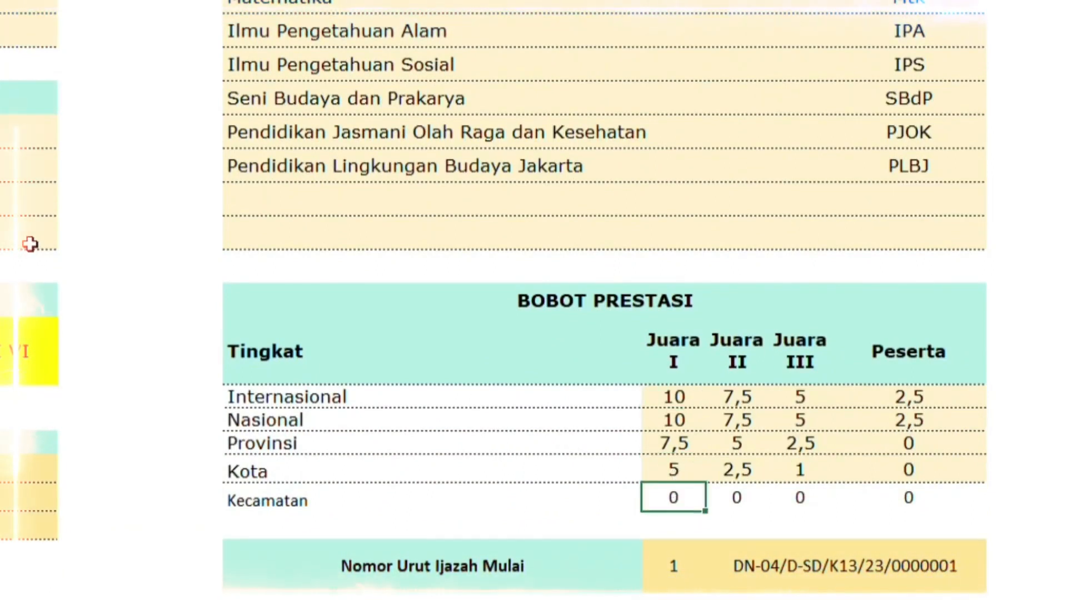
# - Change the school's Provinsi and select the Bobot Prestasi weights of the Internasional to Kota rows
pyautogui.click(28, 4)
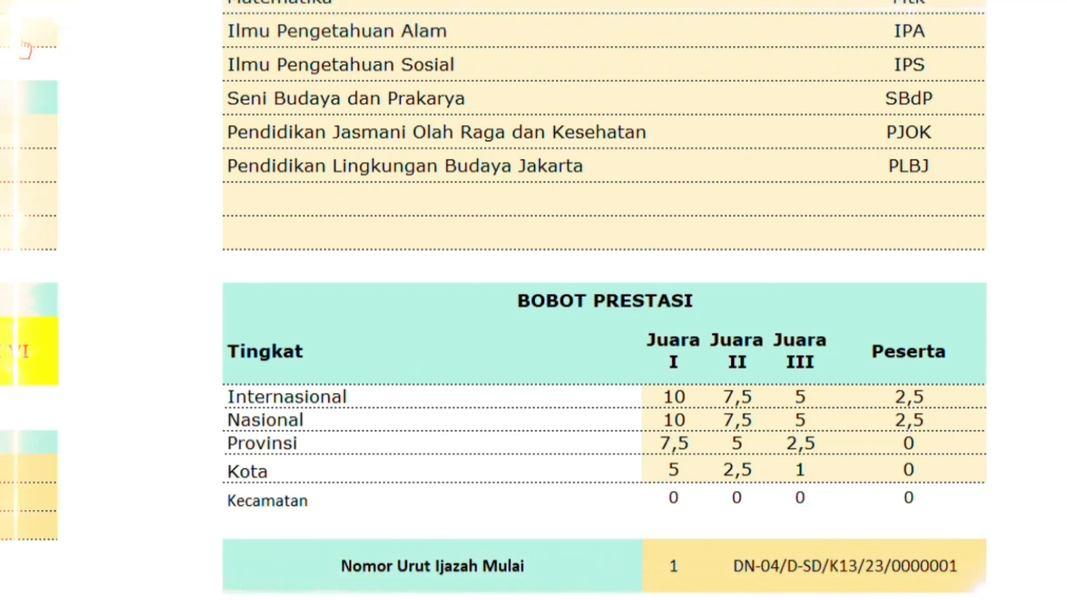
pyautogui.click(693, 470)
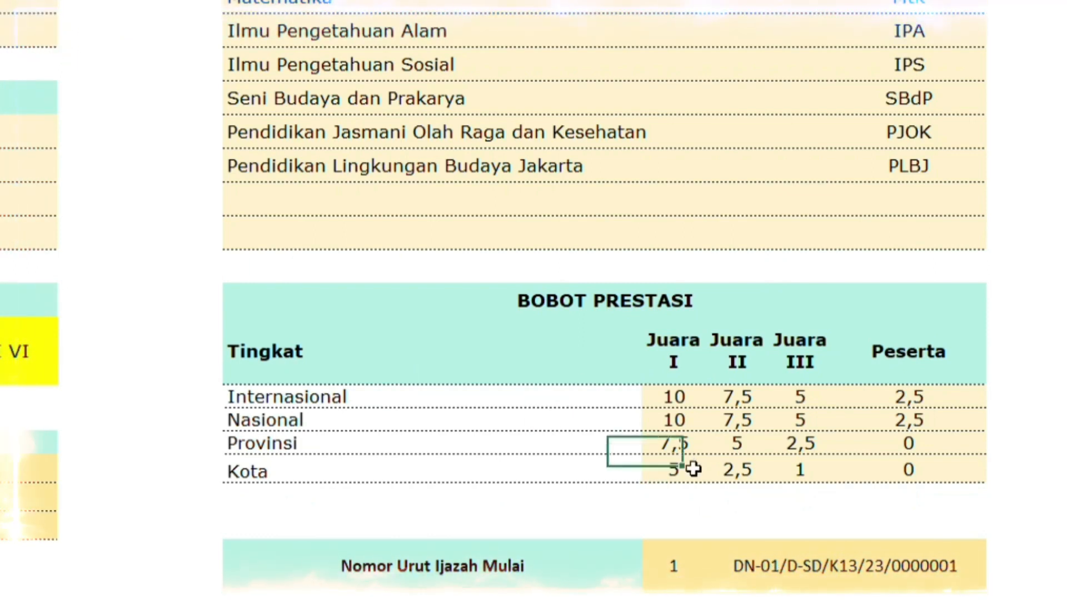
pyautogui.moveTo(909, 471); pyautogui.dragTo(690, 399)
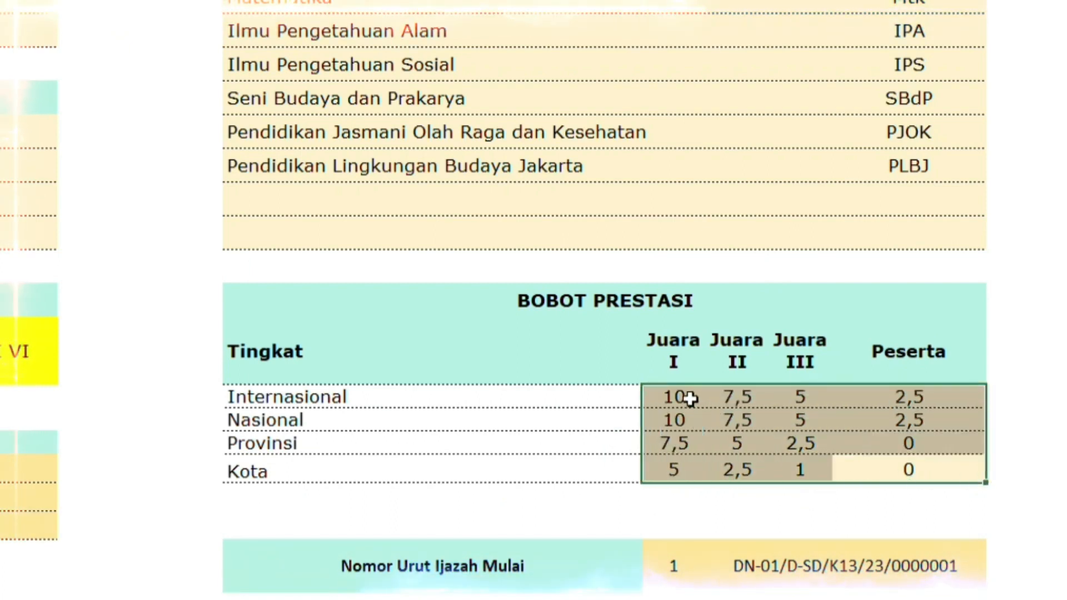
# - Set the starting sequence number in Nomor Urut Ijazah Mulai to 33366 and check the full certificate number beside it
pyautogui.click(739, 442)
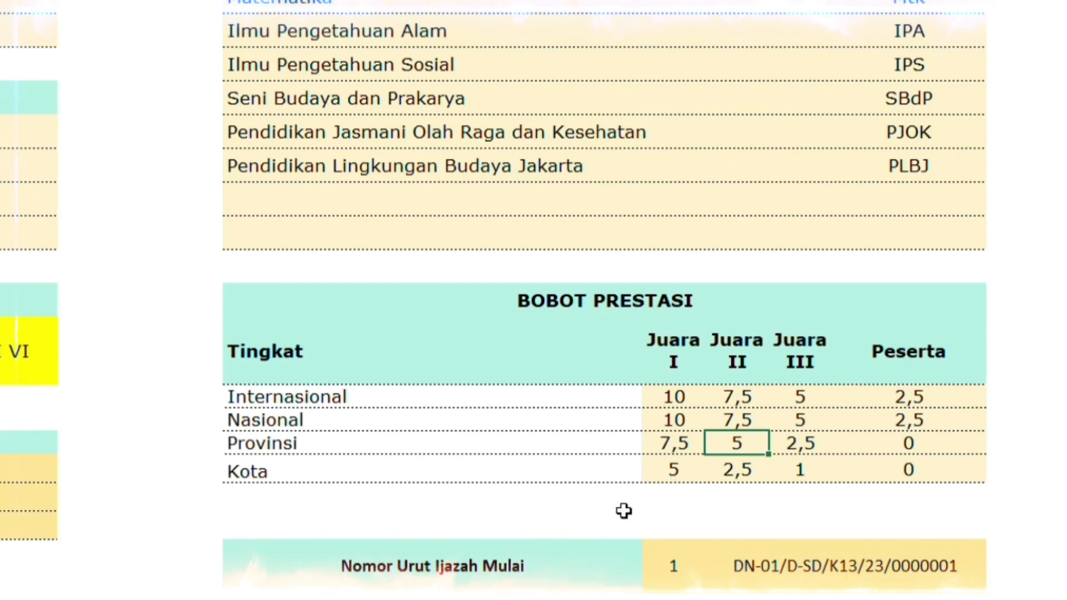
pyautogui.scroll(-1, 581, 512)
pyautogui.click(819, 465)
pyautogui.click(672, 472)
pyautogui.click(794, 472)
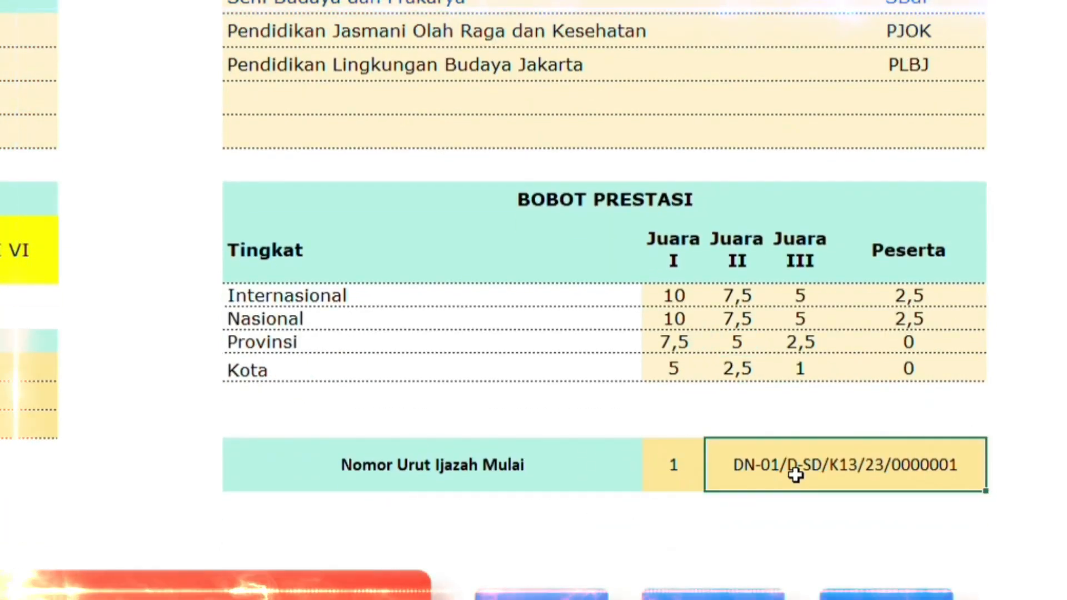
pyautogui.click(672, 479)
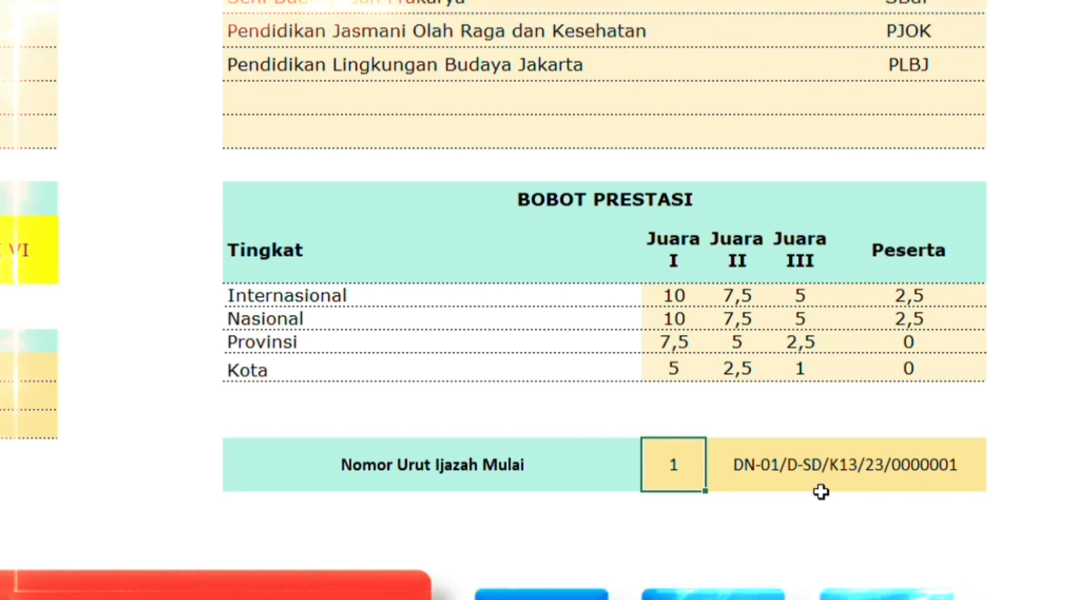
pyautogui.write('3')
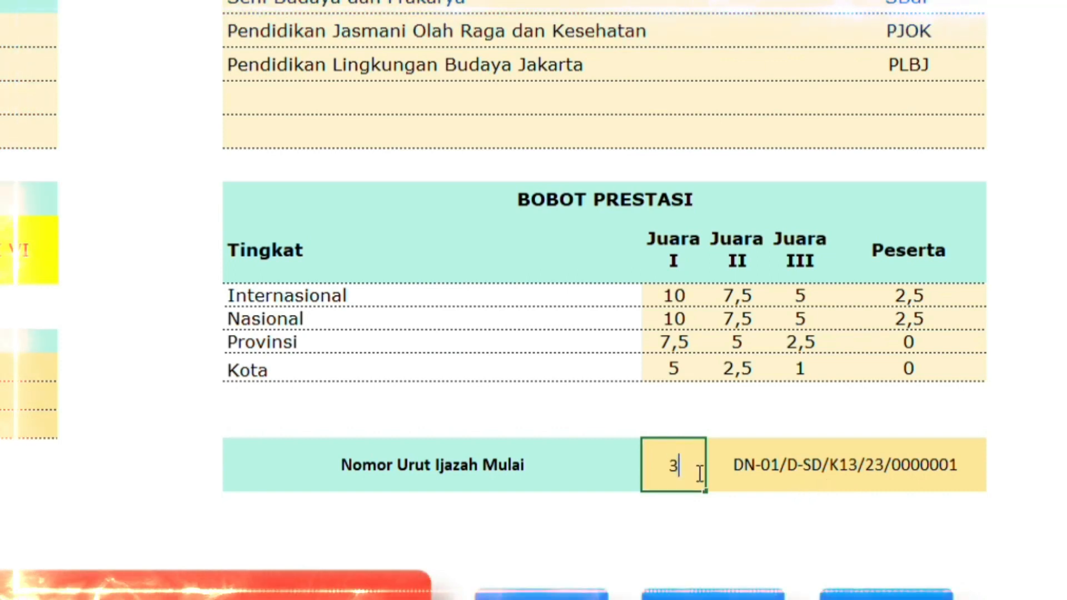
pyautogui.write('3366')
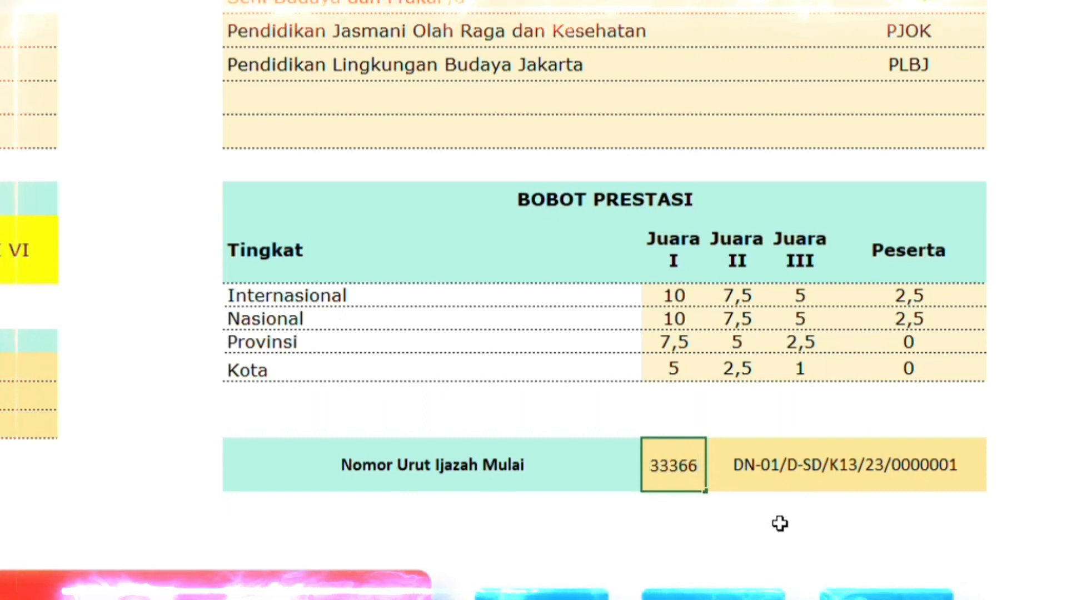
pyautogui.click(780, 523)
pyautogui.click(938, 469)
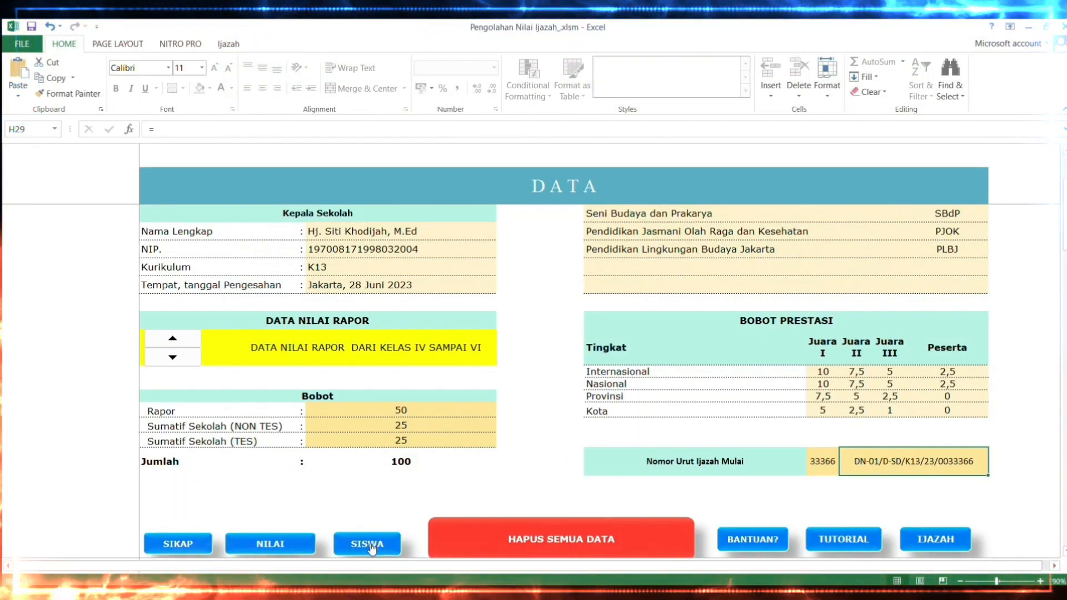
# - Open the student data sheet and set the number of student records to 200, then to 35
pyautogui.click(370, 548)
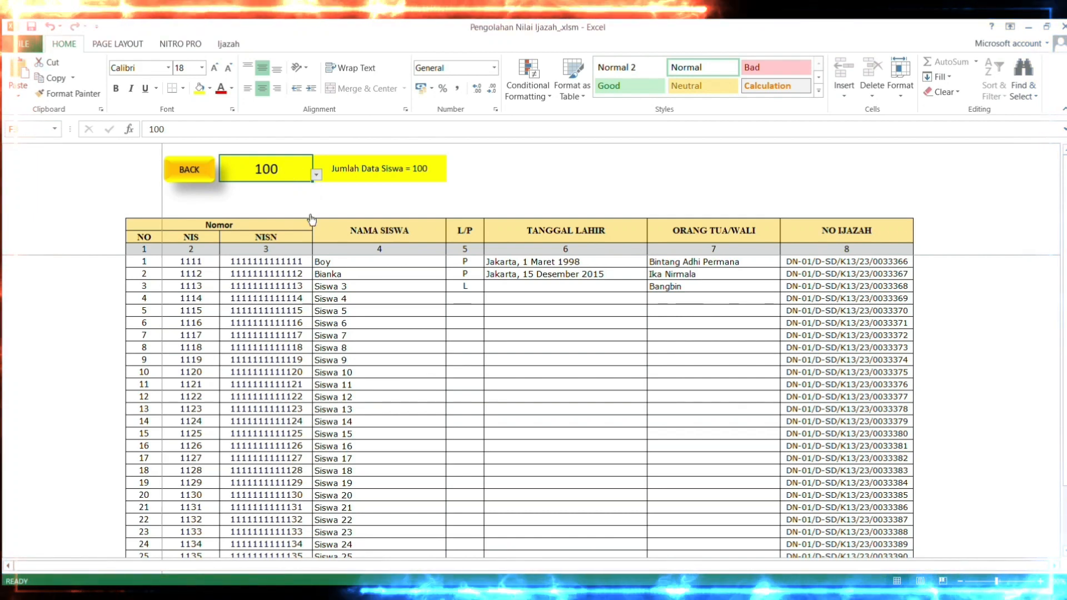
pyautogui.click(273, 204)
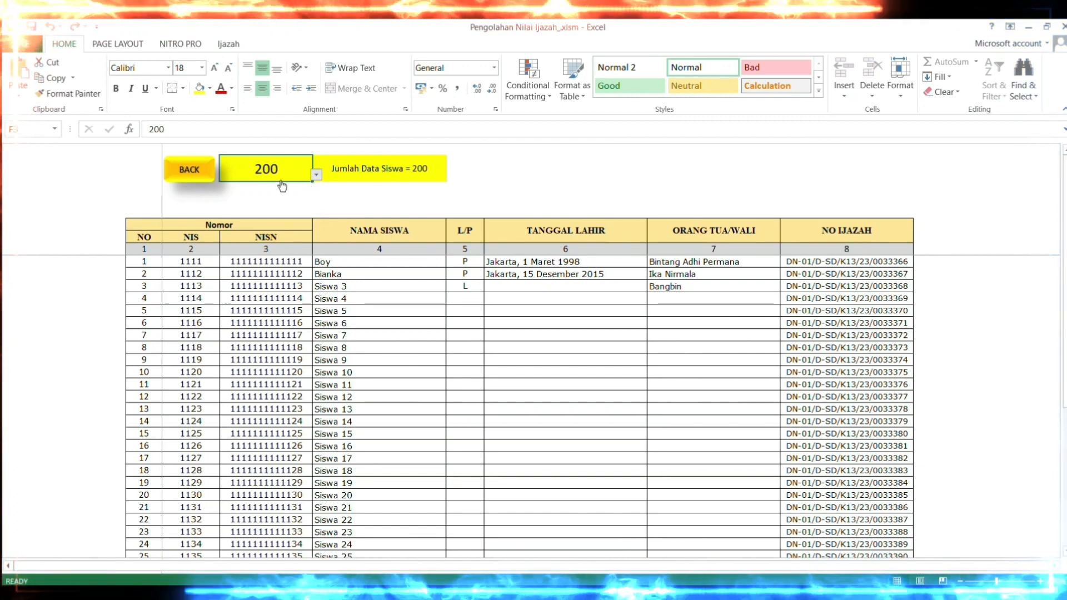
pyautogui.click(231, 197)
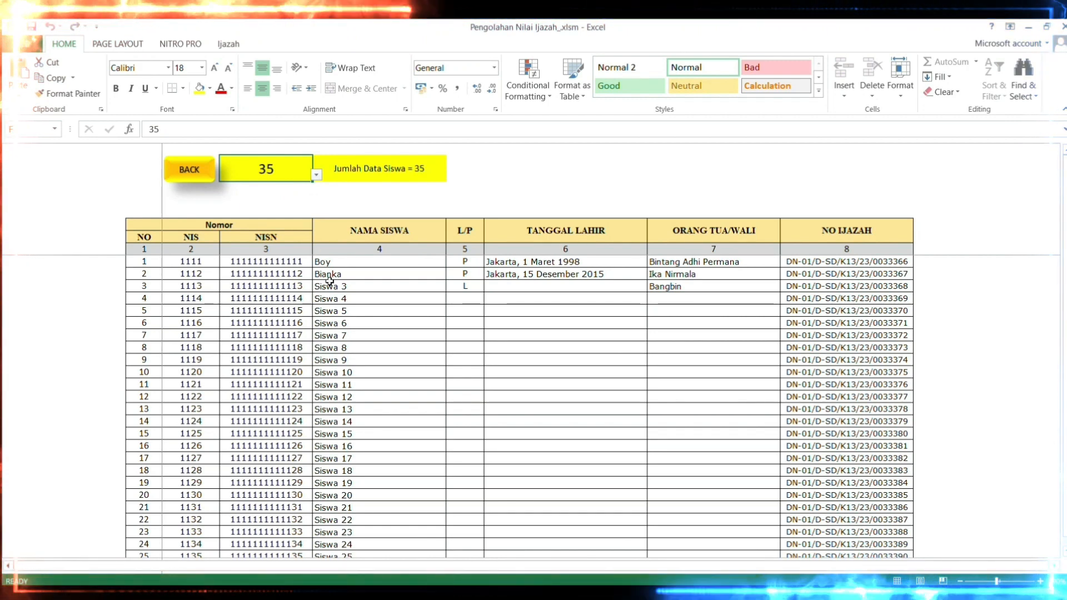
# - Examine the student table's columns, from NO, NIS and NISN through ORANG TUA/WALI to NO IJAZAH
pyautogui.moveTo(138, 261); pyautogui.dragTo(231, 286)
pyautogui.click(182, 285)
pyautogui.moveTo(145, 226); pyautogui.dragTo(173, 272)
pyautogui.click(178, 275)
pyautogui.click(144, 237)
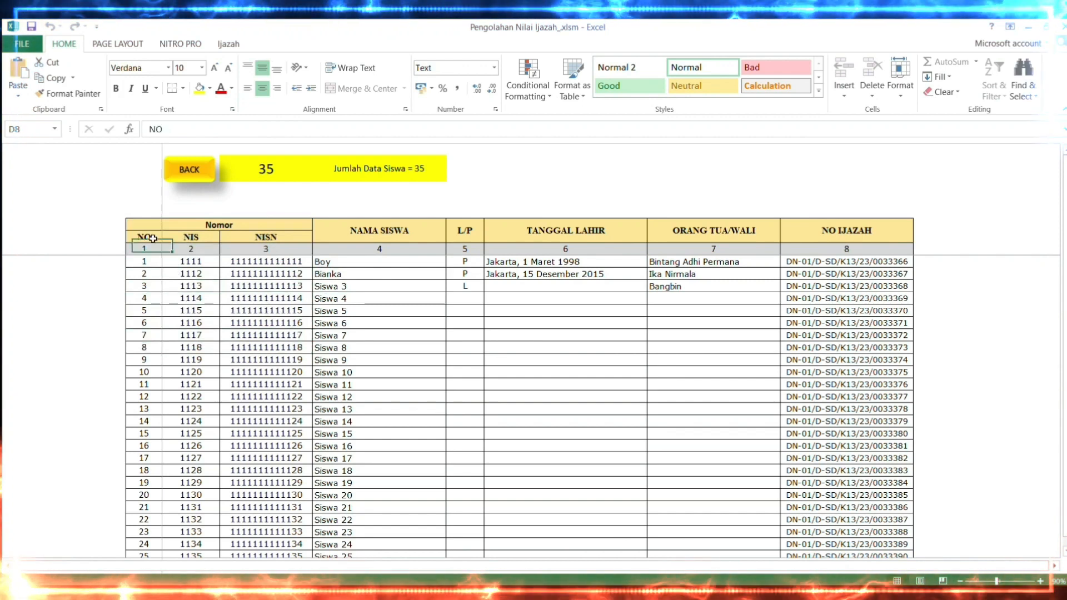
pyautogui.click(855, 240)
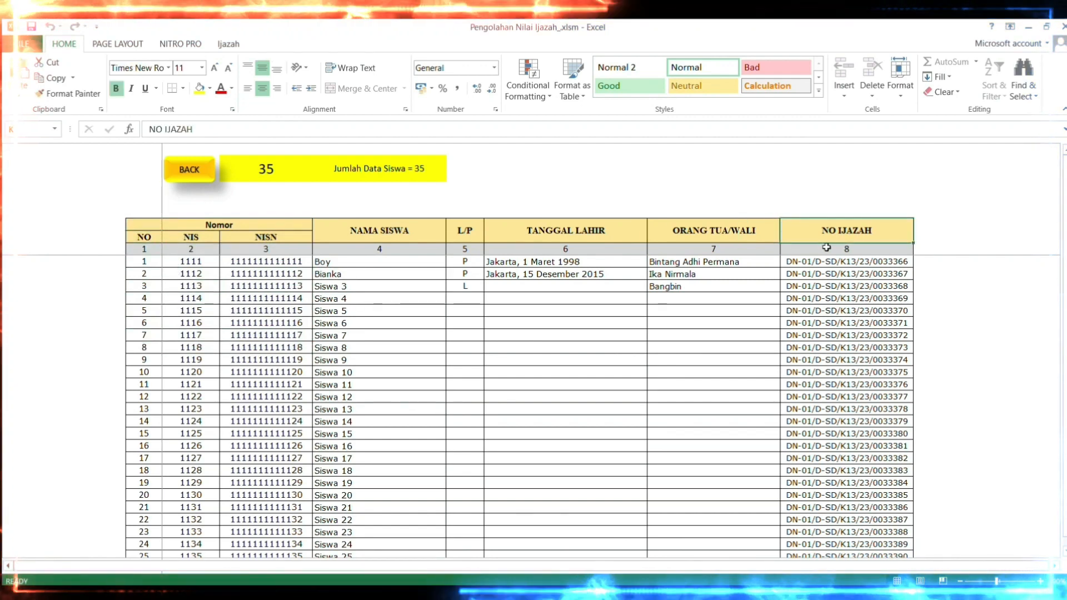
pyautogui.click(192, 238)
pyautogui.moveTo(198, 238); pyautogui.dragTo(326, 242)
pyautogui.moveTo(191, 237); pyautogui.dragTo(267, 245)
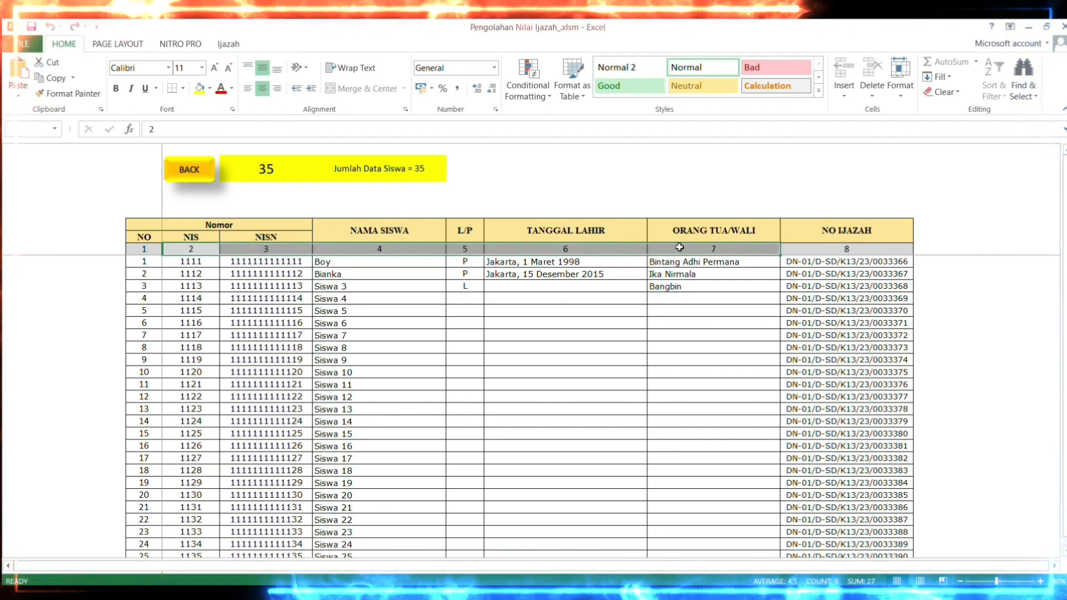
pyautogui.moveTo(683, 275); pyautogui.dragTo(686, 247)
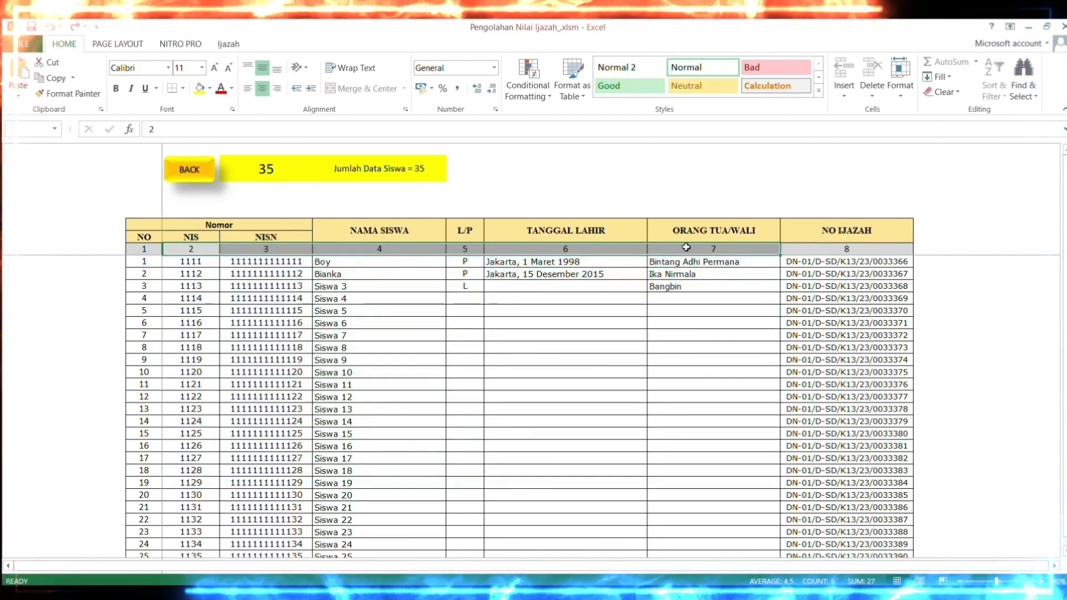
pyautogui.click(630, 272)
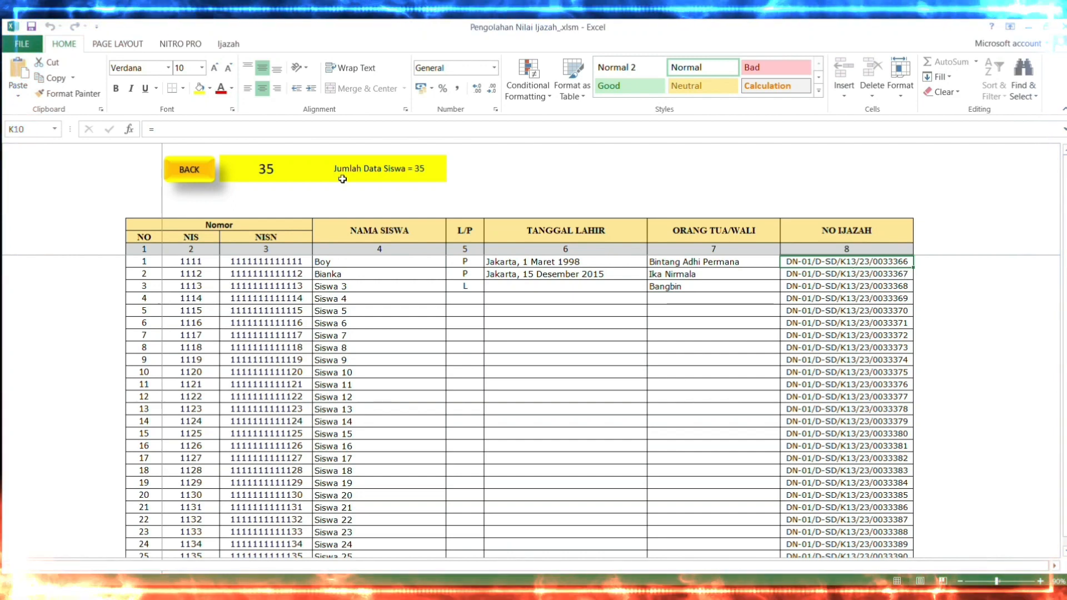
# - Return to the DATA sheet, open the grades sheet and browse from the Rapor columns to the PRESTASI section
pyautogui.click(189, 172)
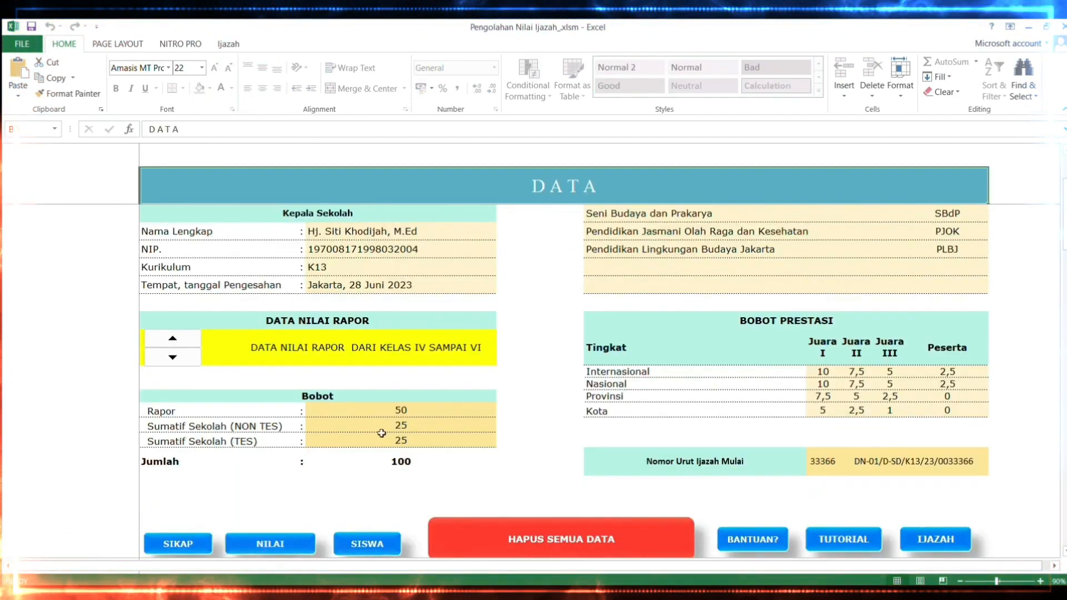
pyautogui.click(270, 544)
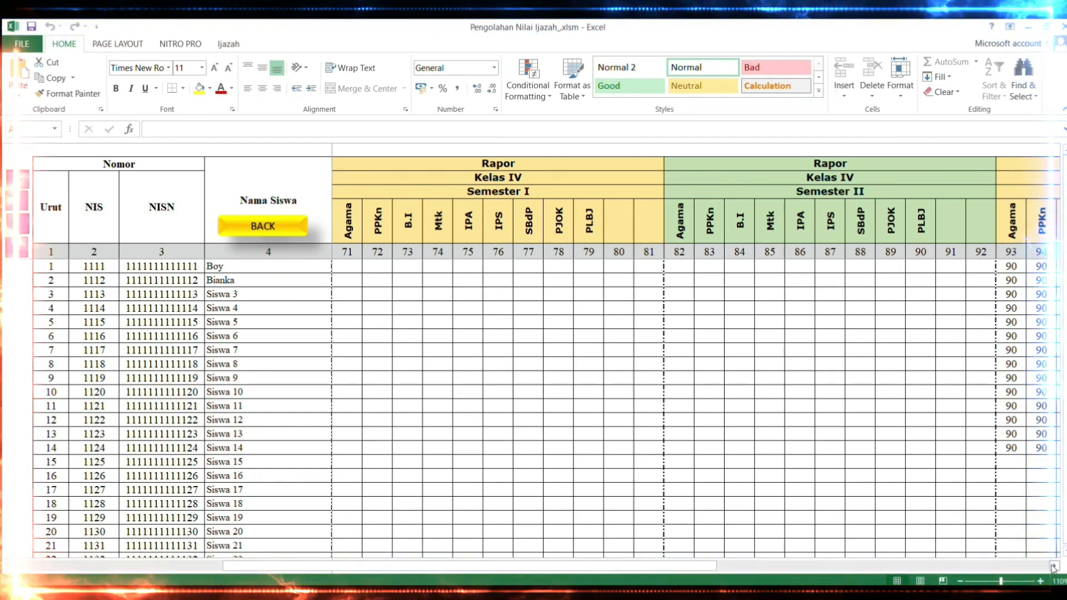
pyautogui.click(1053, 565)
pyautogui.moveTo(1048, 564); pyautogui.dragTo(1045, 565)
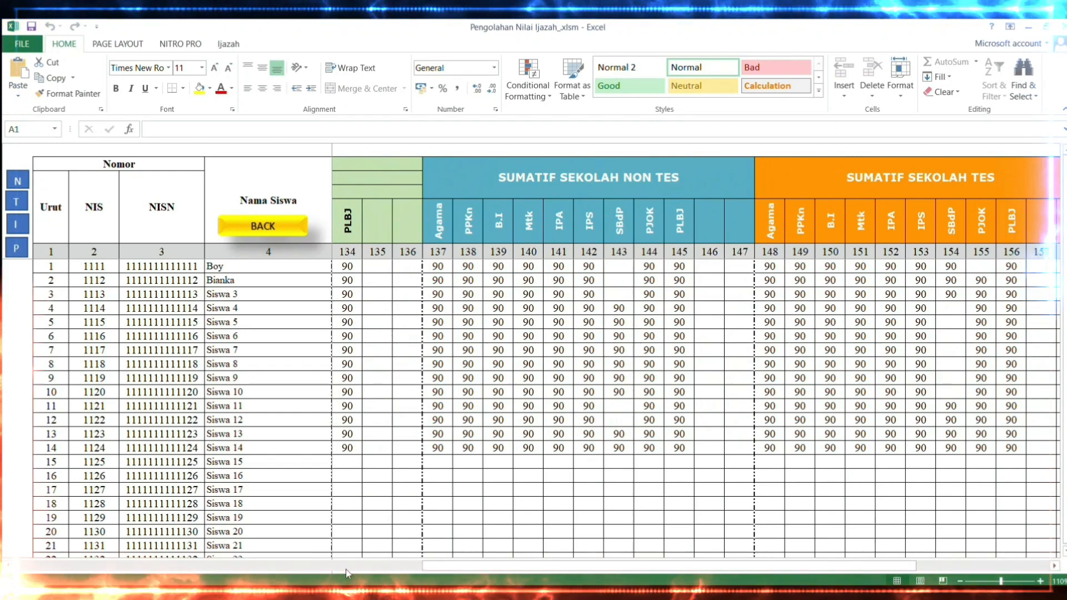
pyautogui.moveTo(1050, 564); pyautogui.dragTo(1051, 565)
pyautogui.moveTo(861, 566); pyautogui.dragTo(960, 568)
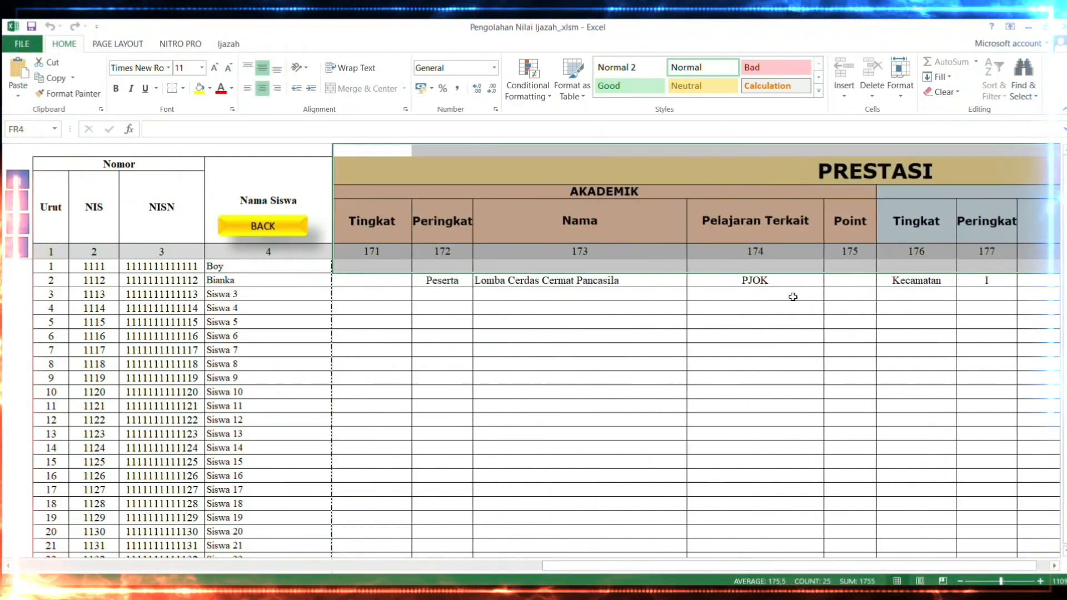
pyautogui.click(774, 305)
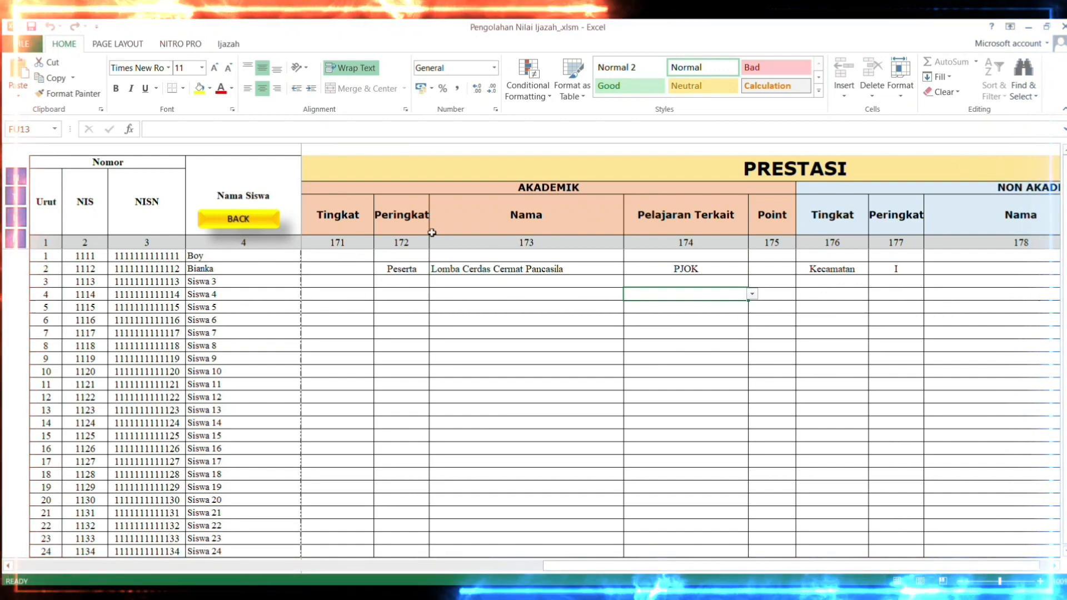
# - Inspect the AKADEMIK and NON AKADEMIK parts of PRESTASI, including the Pelajaran Terkait cells of the first two students
pyautogui.moveTo(368, 256); pyautogui.dragTo(522, 259)
pyautogui.click(631, 188)
pyautogui.click(1015, 192)
pyautogui.click(704, 270)
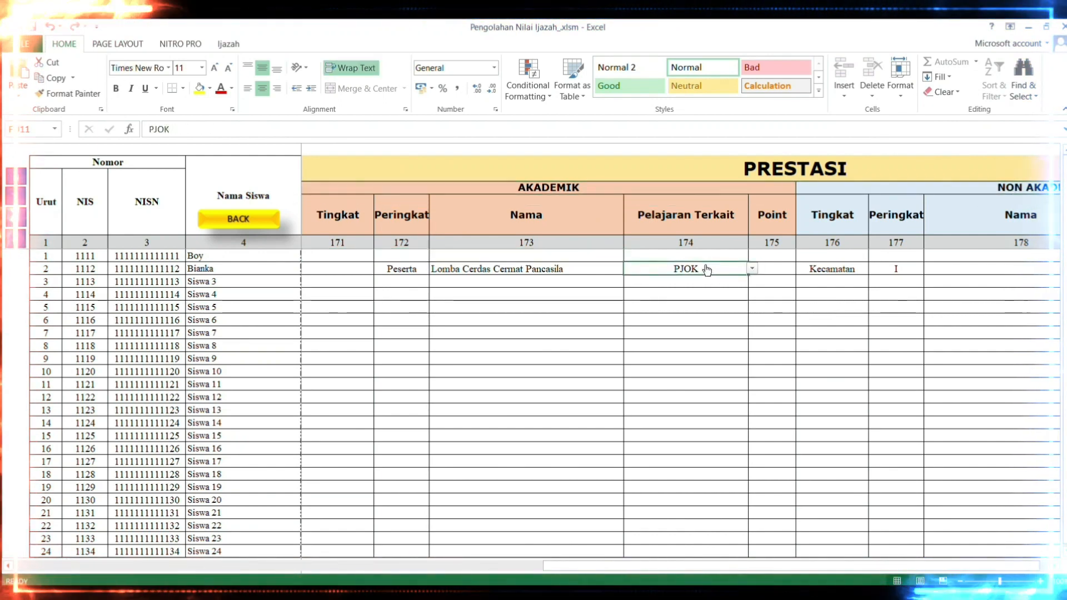
pyautogui.click(712, 257)
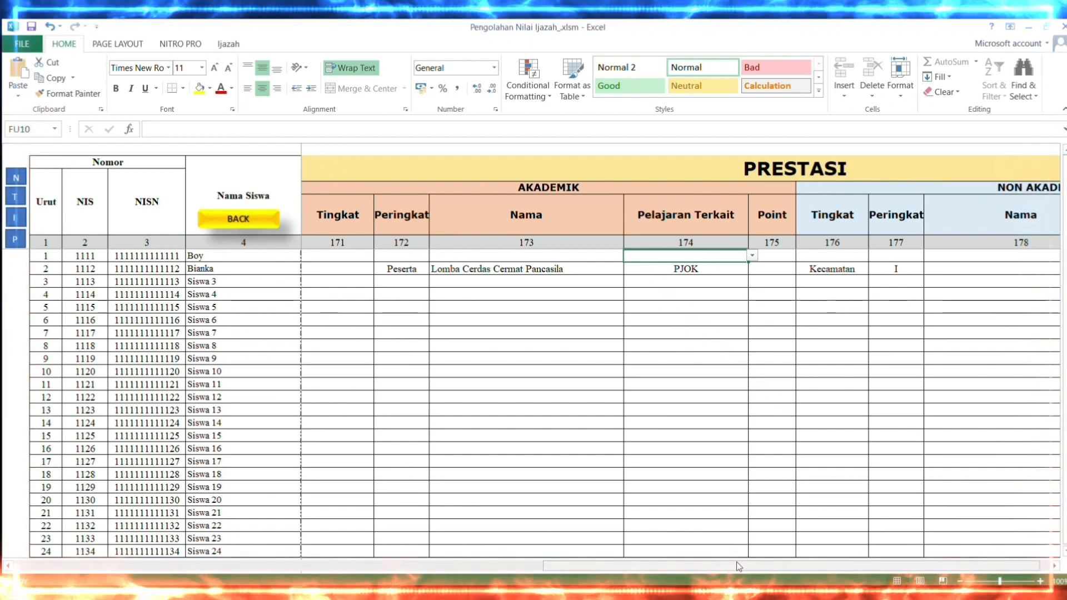
# - Go back to the Rapor columns, then jump through Sumatif Sekolah Non Tes, Sumatif Sekolah Tes, Nilai Ijazah and Prestasi
pyautogui.moveTo(735, 563); pyautogui.dragTo(386, 567)
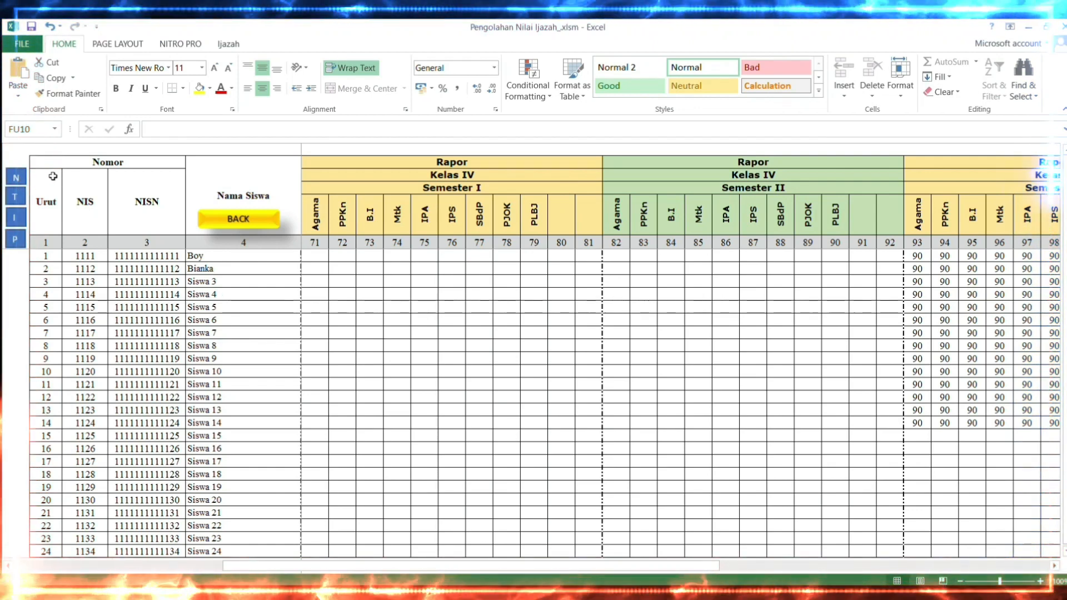
pyautogui.click(18, 176)
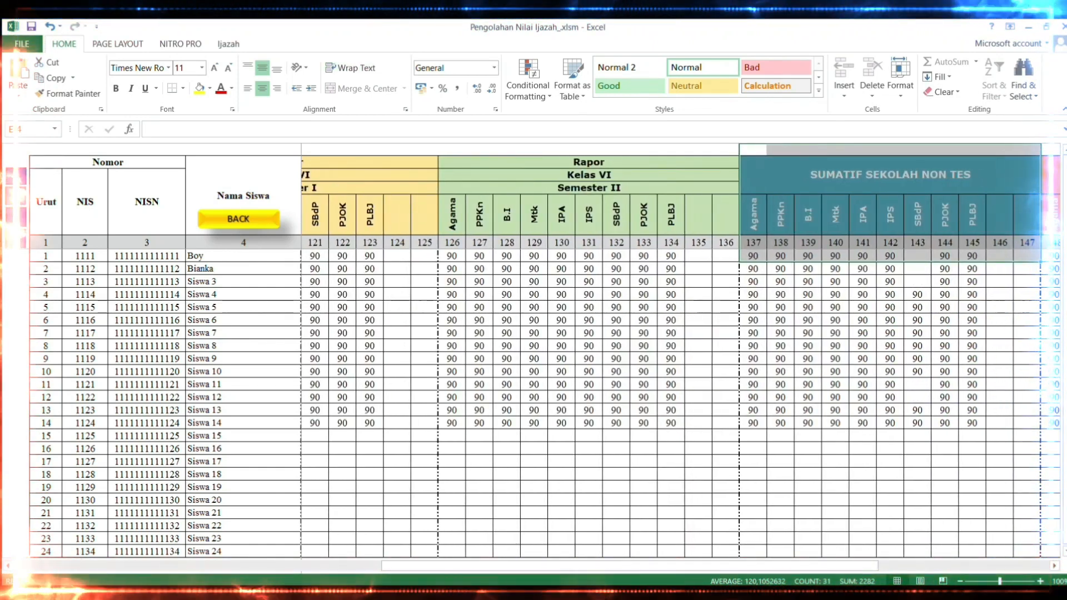
pyautogui.click(15, 196)
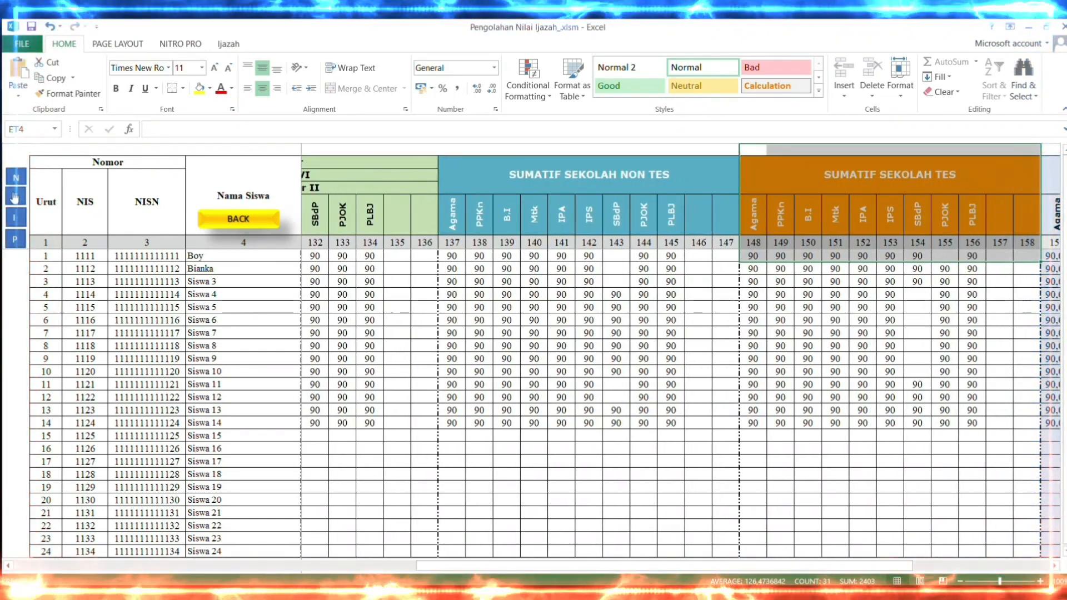
pyautogui.click(12, 219)
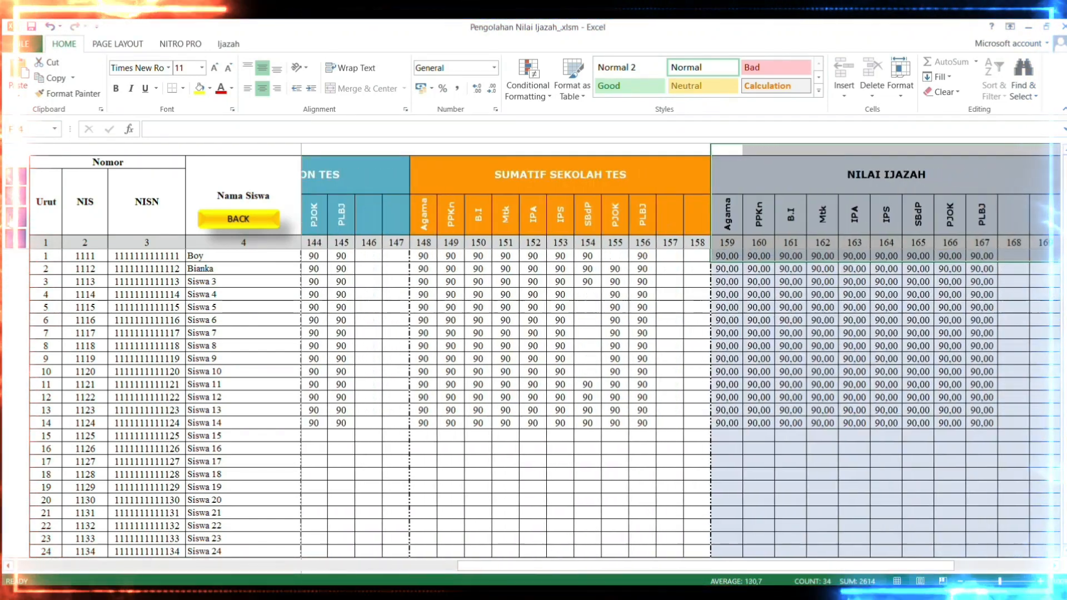
pyautogui.click(15, 238)
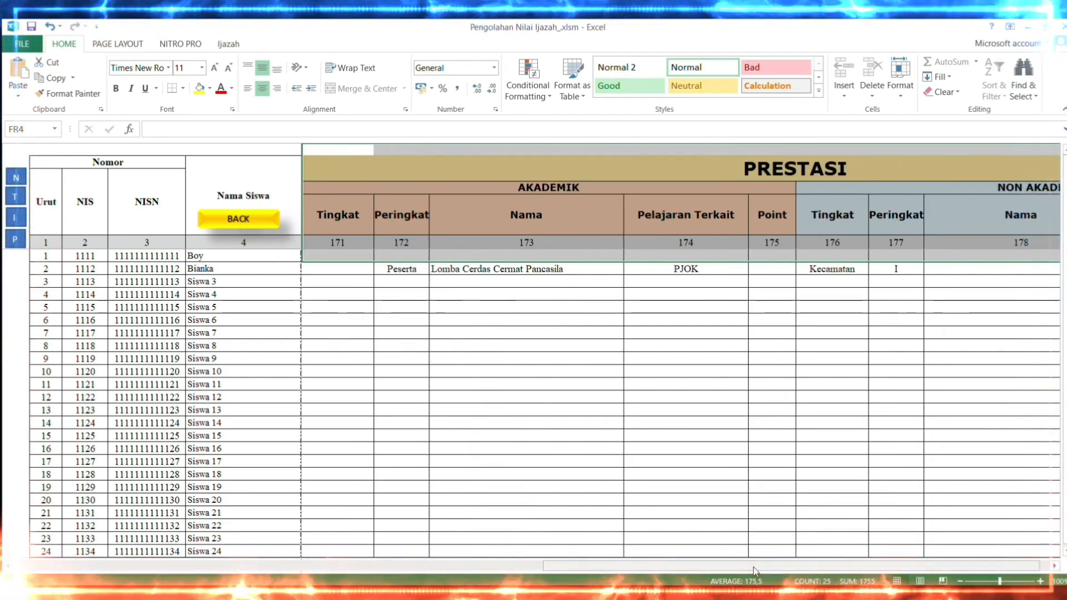
# - Copy the first student's nine grades of 90 starting in column 93 into Kelas IV Semester I and Semester II
pyautogui.moveTo(754, 568); pyautogui.dragTo(493, 548)
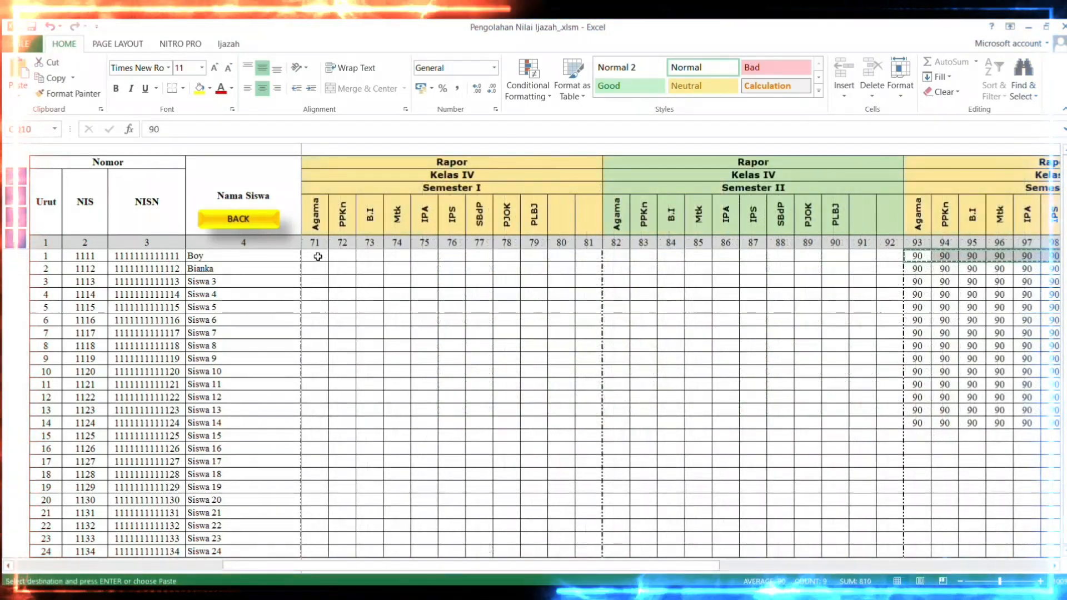
pyautogui.click(322, 257)
pyautogui.hotkey('ctrl', 'v')
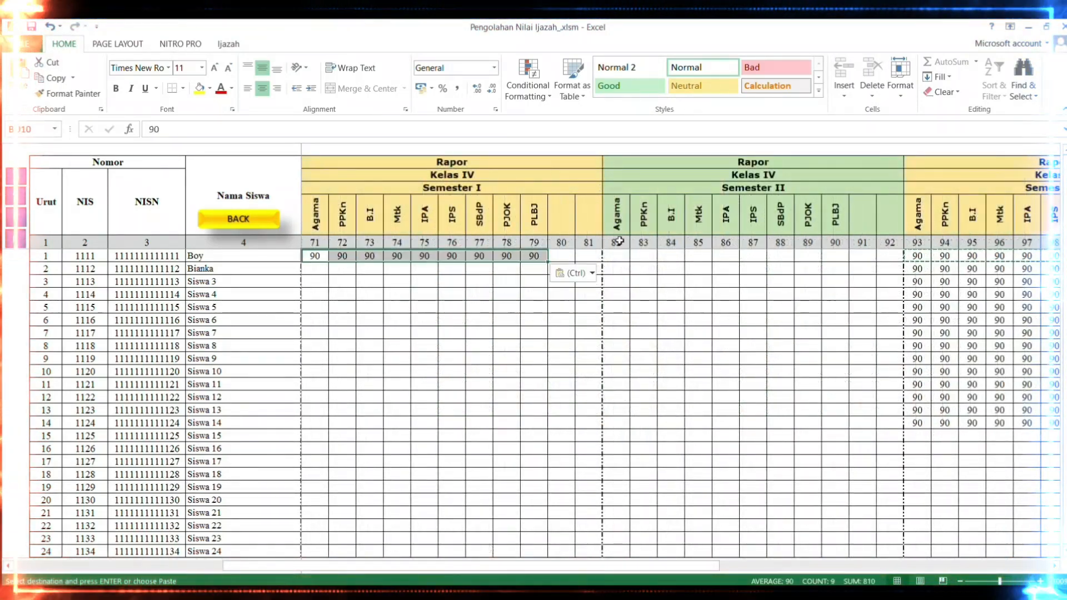
pyautogui.click(615, 256)
pyautogui.hotkey('ctrl', 'v')
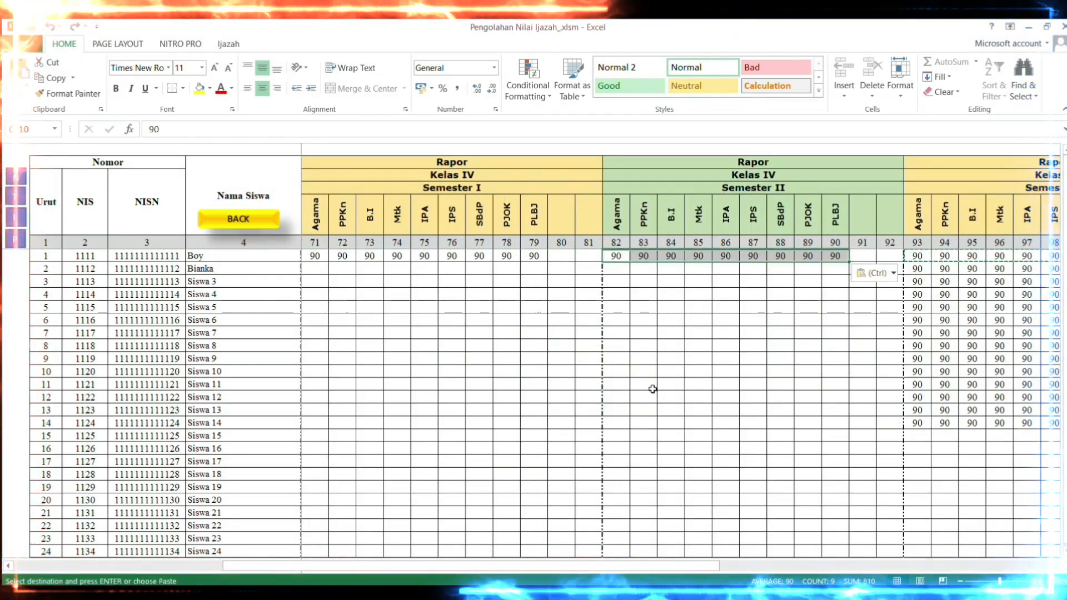
# - Enter 90 for the first student's missing PJOK grade in Sumatif Sekolah Tes and SBdP grade in Sumatif Sekolah Non Tes
pyautogui.moveTo(656, 565); pyautogui.dragTo(893, 581)
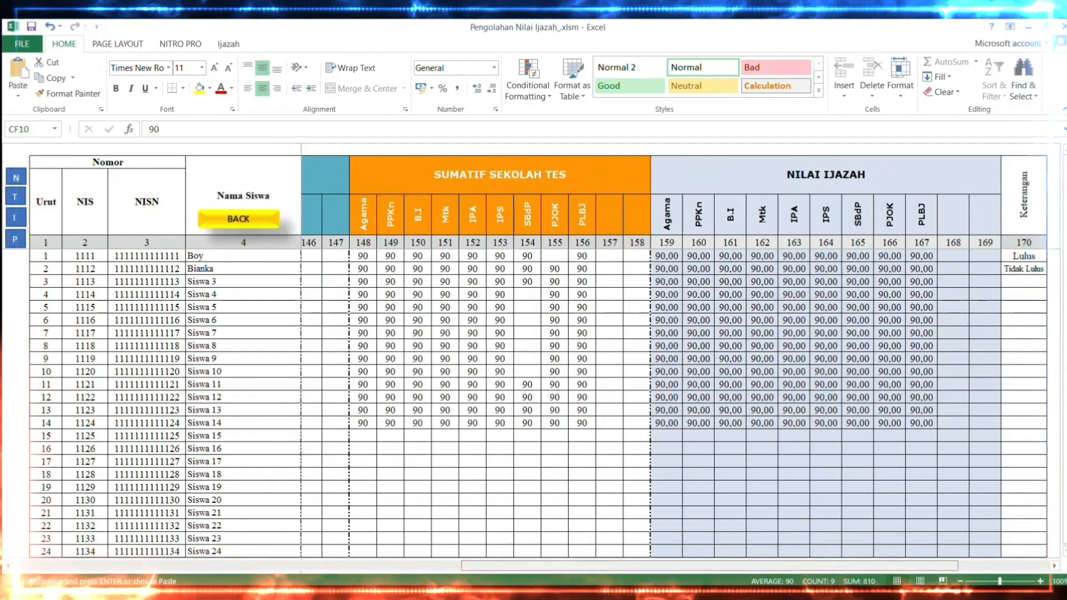
pyautogui.click(903, 269)
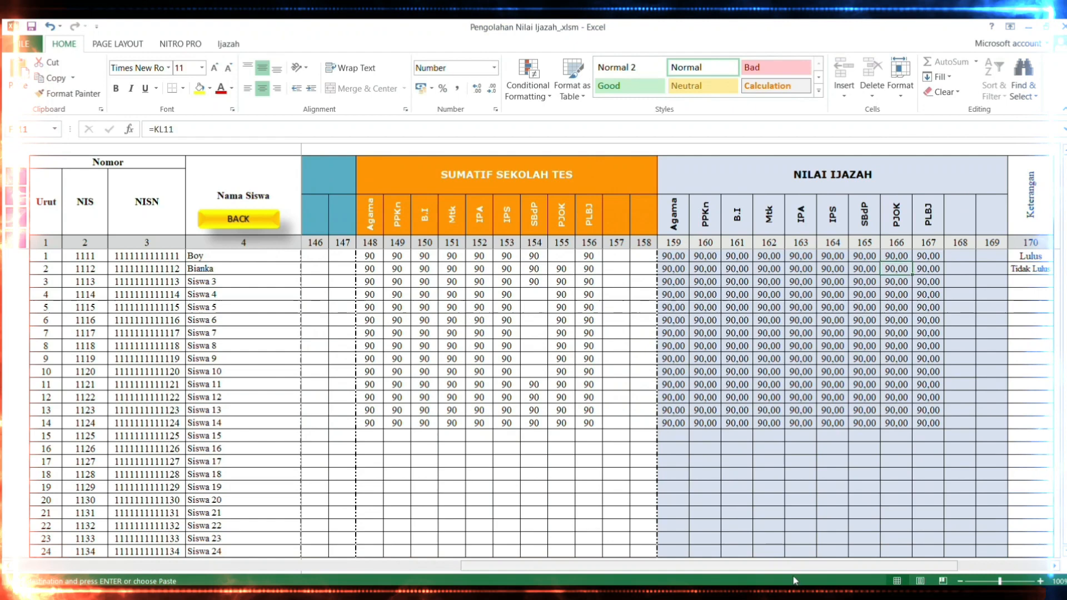
pyautogui.hscroll(-5, 673, 230)
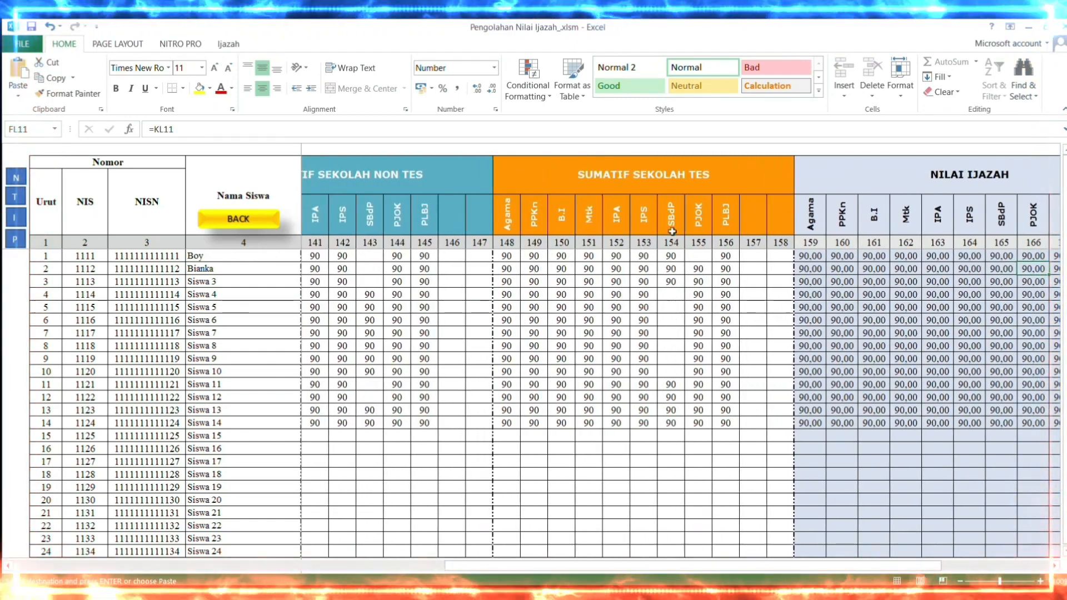
pyautogui.click(698, 256)
pyautogui.write('90')
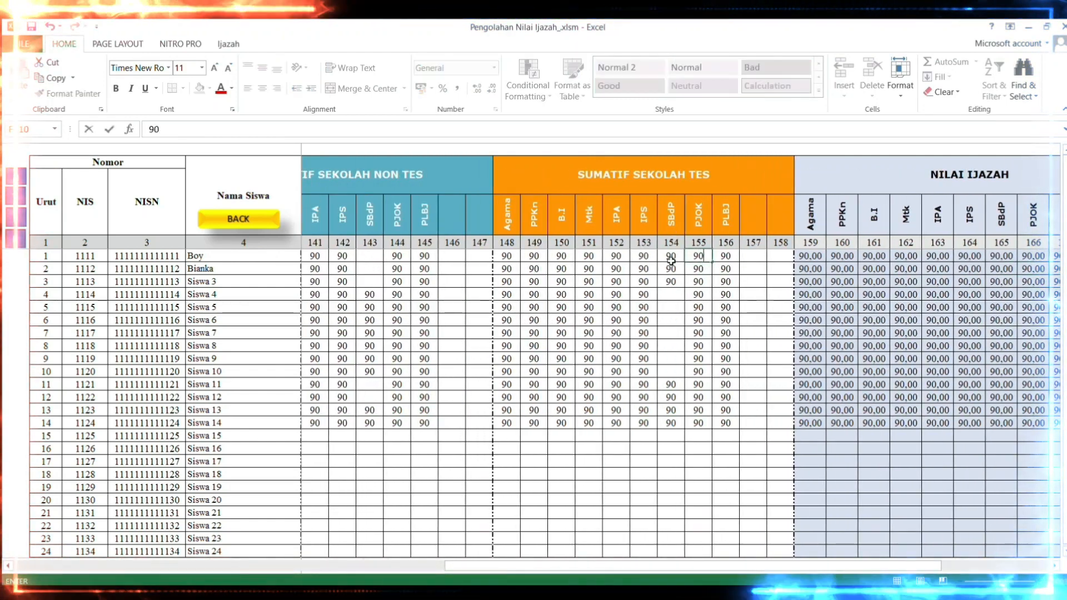
pyautogui.click(370, 257)
pyautogui.write('90')
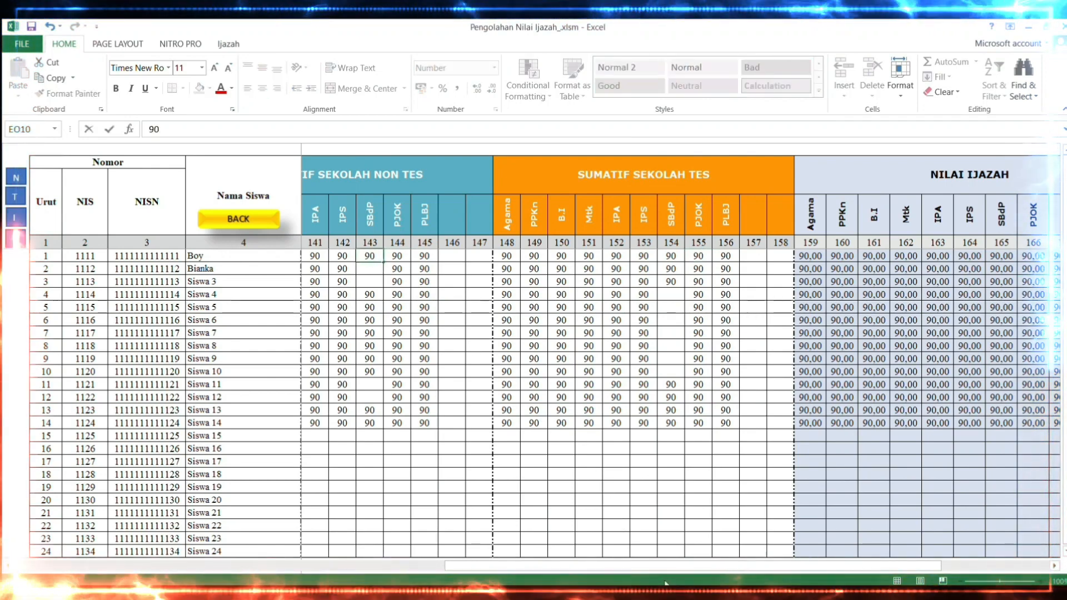
# - Review the grade columns across to Nilai Ijazah, Keterangan and the start of the Prestasi section
pyautogui.hscroll(-6, 656, 572)
pyautogui.hscroll(2, 667, 570)
pyautogui.moveTo(684, 568); pyautogui.dragTo(751, 574)
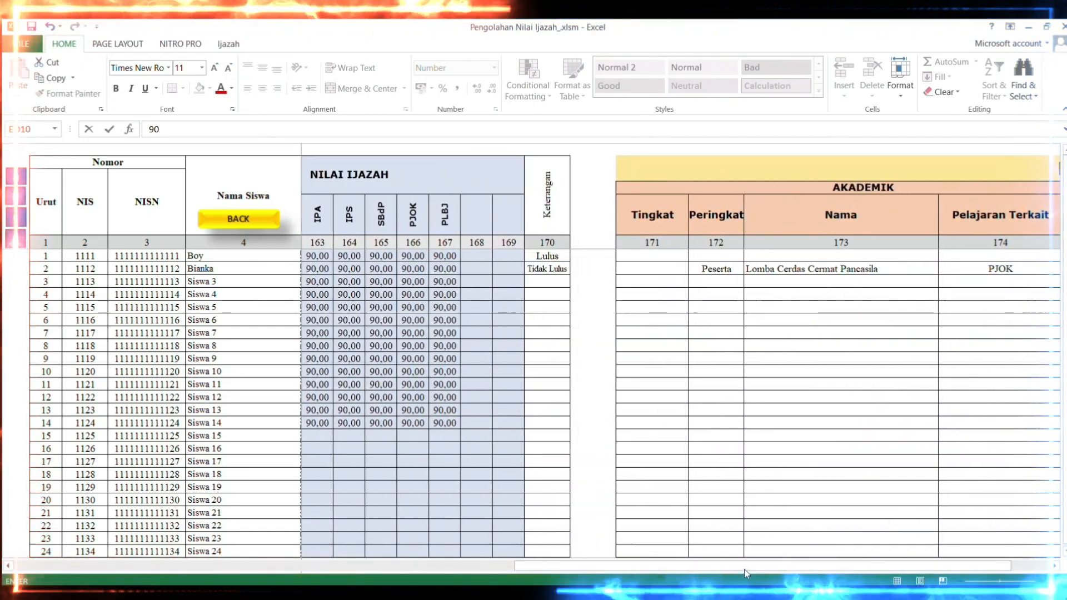
# - Set the first student's academic achievement in the Prestasi section to Tingkat Nasional and Peringkat III
pyautogui.moveTo(745, 565); pyautogui.dragTo(775, 570)
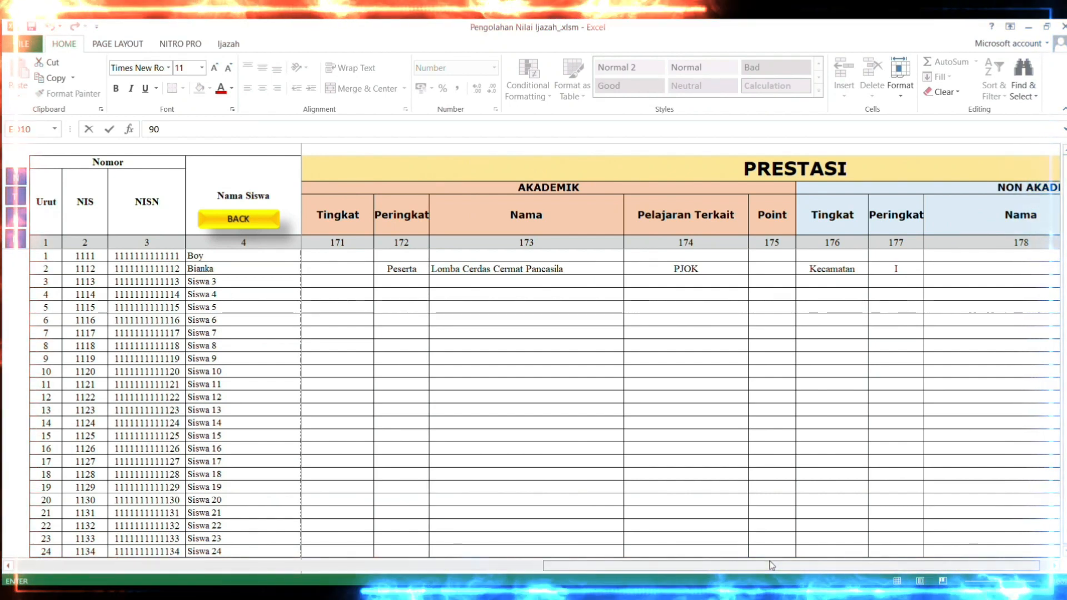
pyautogui.click(821, 399)
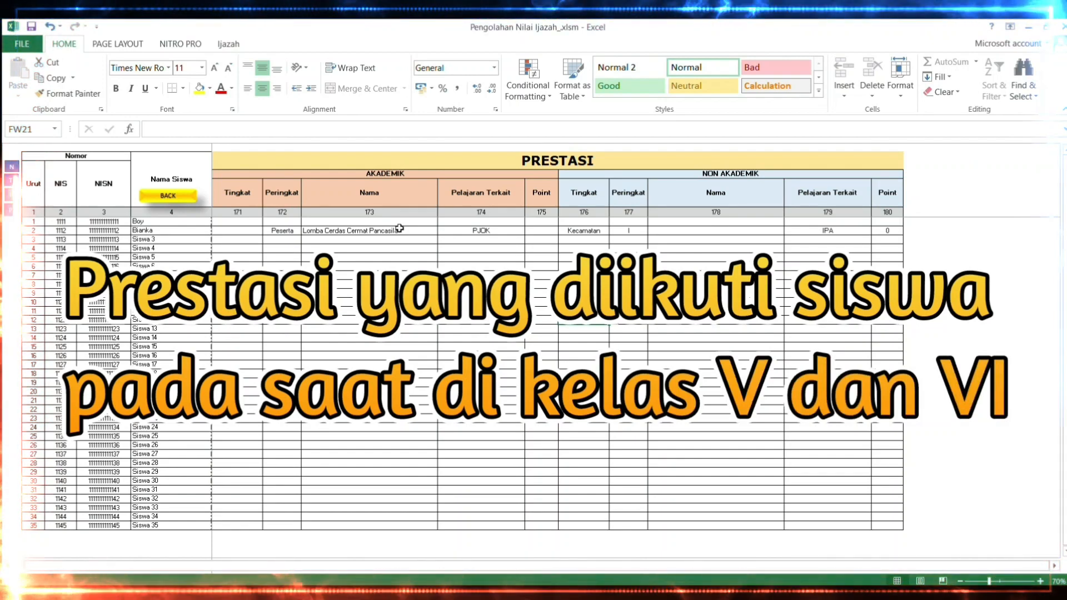
pyautogui.click(137, 222)
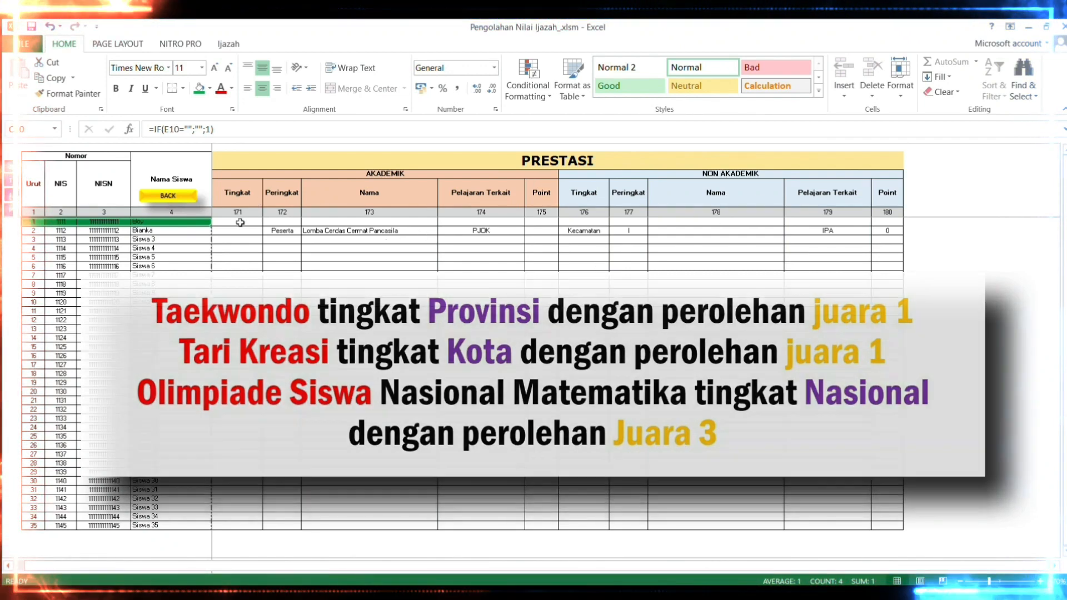
pyautogui.click(241, 221)
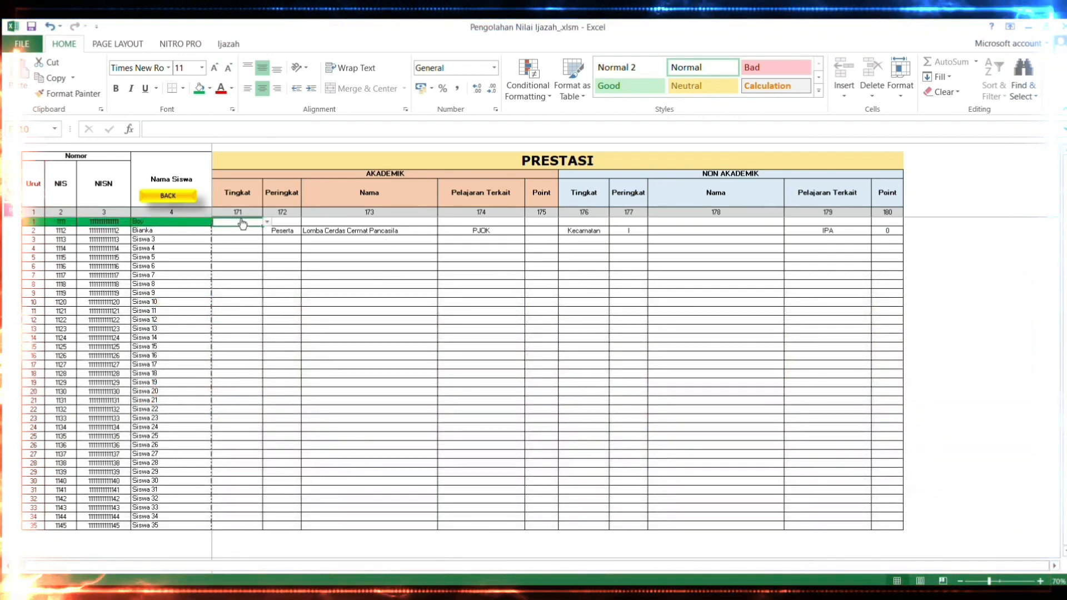
pyautogui.click(266, 222)
pyautogui.click(228, 238)
pyautogui.scroll(1, 239, 239)
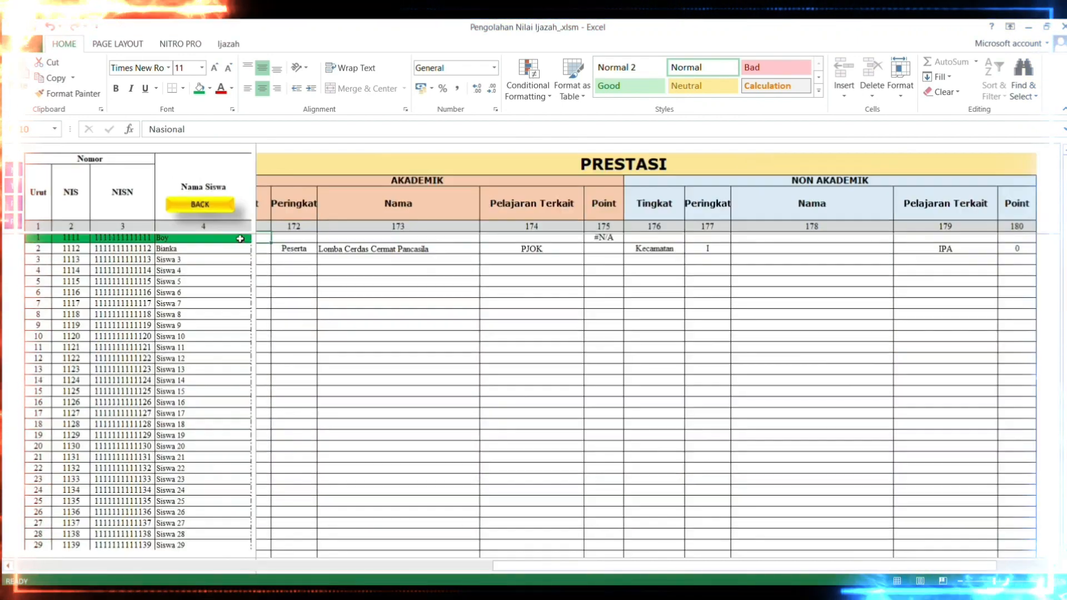
pyautogui.click(378, 239)
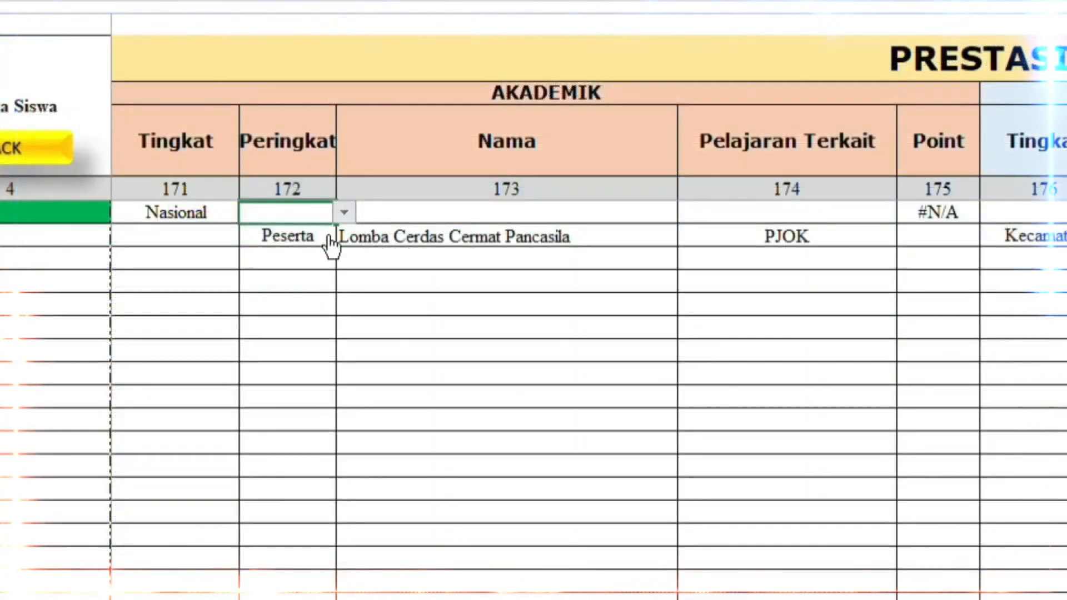
pyautogui.click(311, 258)
# - Enter EVENT as the first student's academic achievement name and set its Pelajaran Terkait to Mtk
pyautogui.click(462, 215)
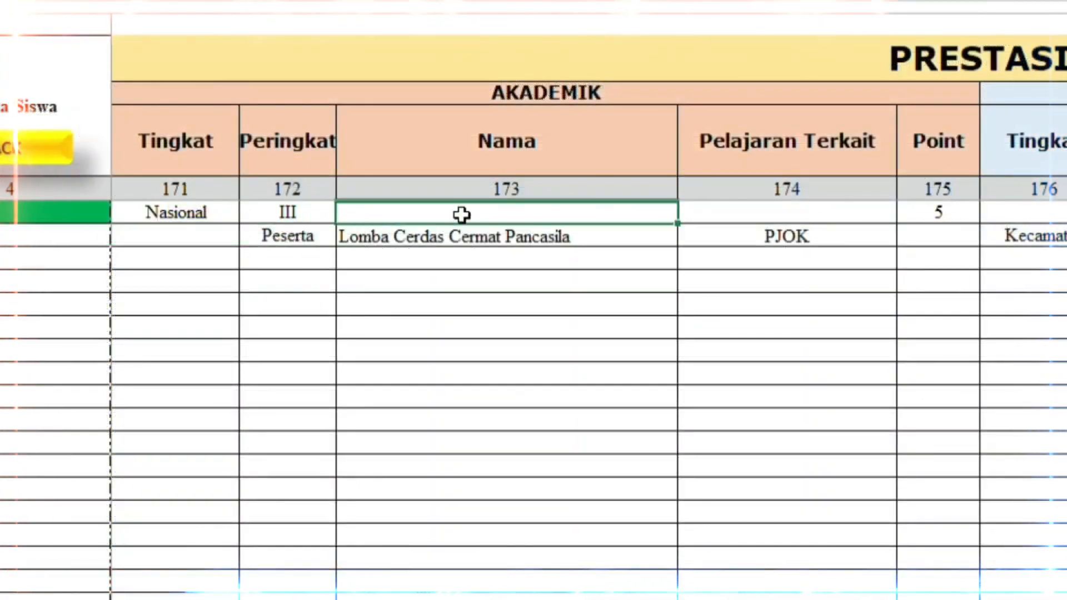
pyautogui.write('EVENT')
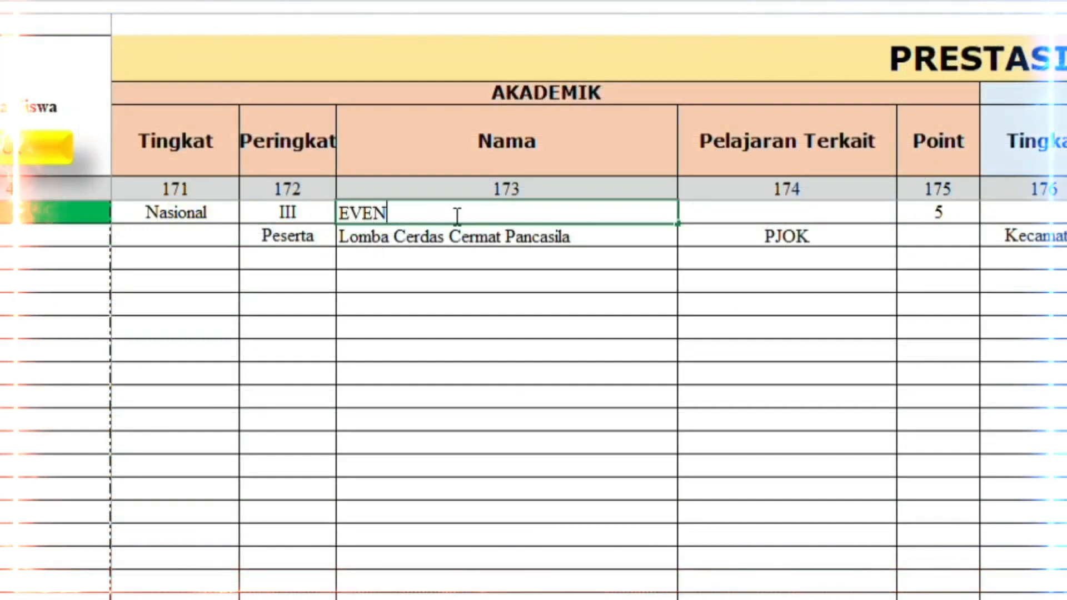
pyautogui.click(809, 211)
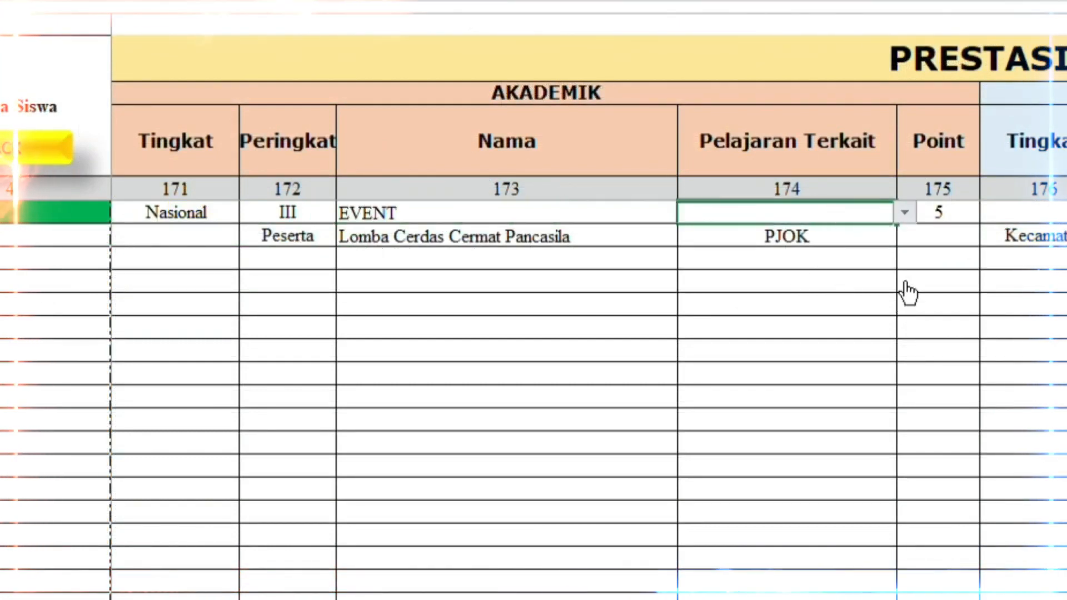
pyautogui.write('Mtk')
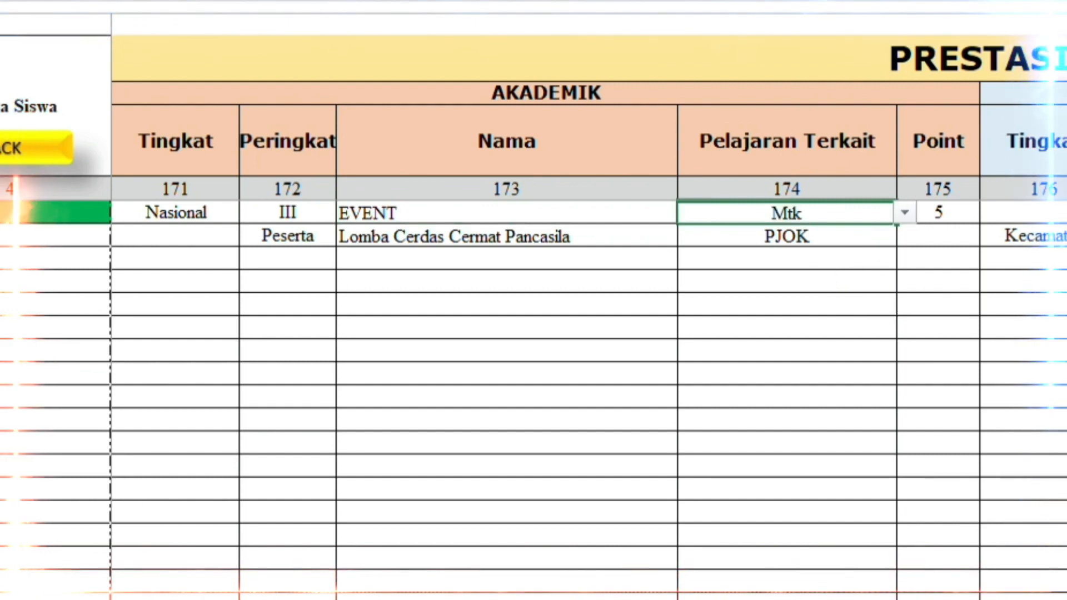
pyautogui.click(945, 212)
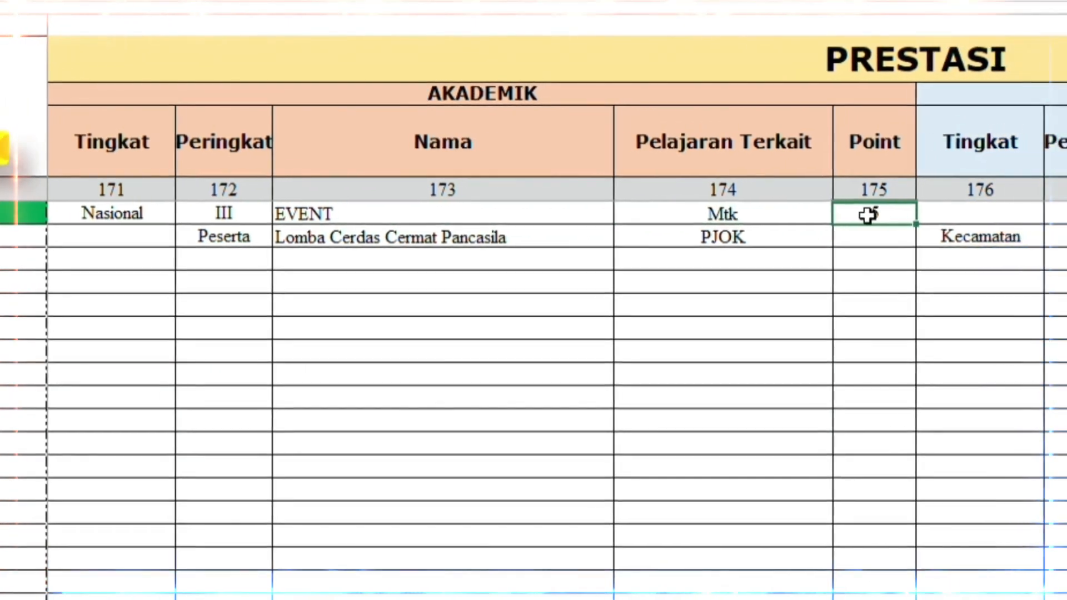
# - Set the first student's non-academic achievement to Tingkat Provinsi and Peringkat I
pyautogui.click(956, 214)
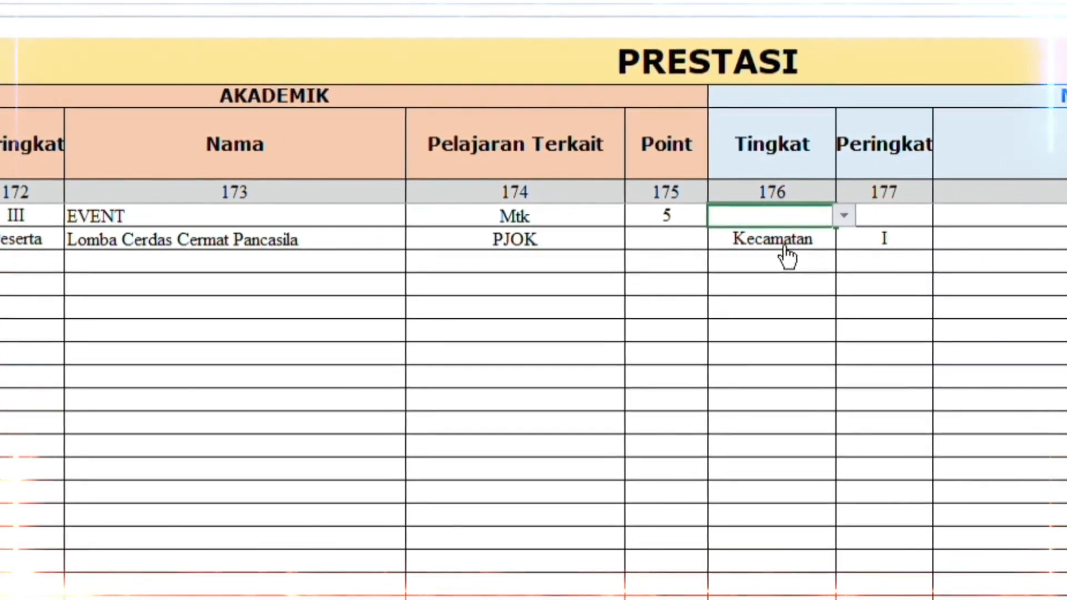
pyautogui.click(764, 267)
pyautogui.click(889, 218)
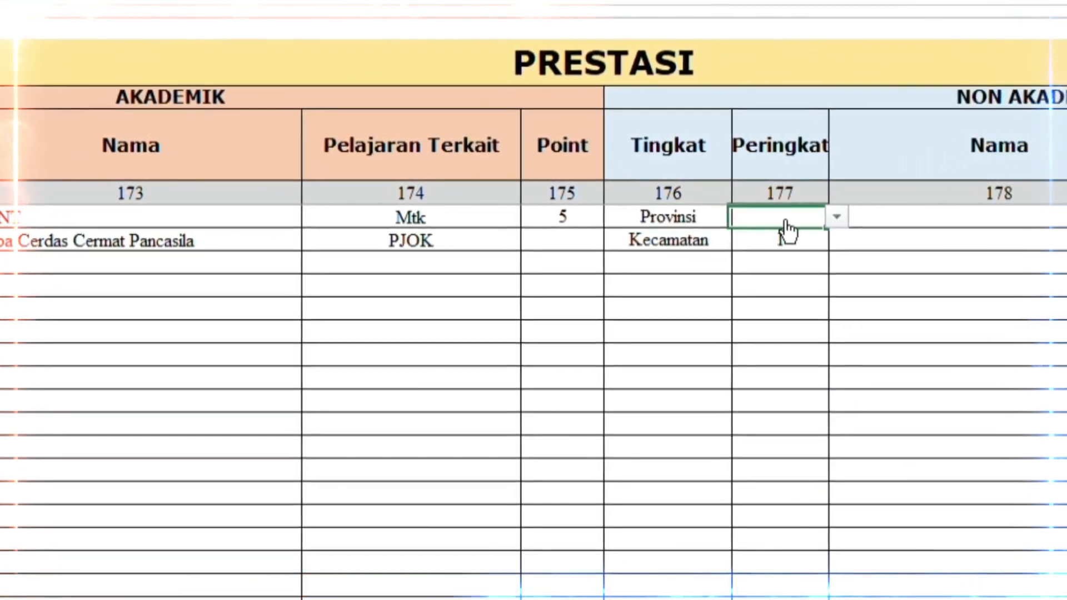
pyautogui.click(837, 217)
pyautogui.click(790, 240)
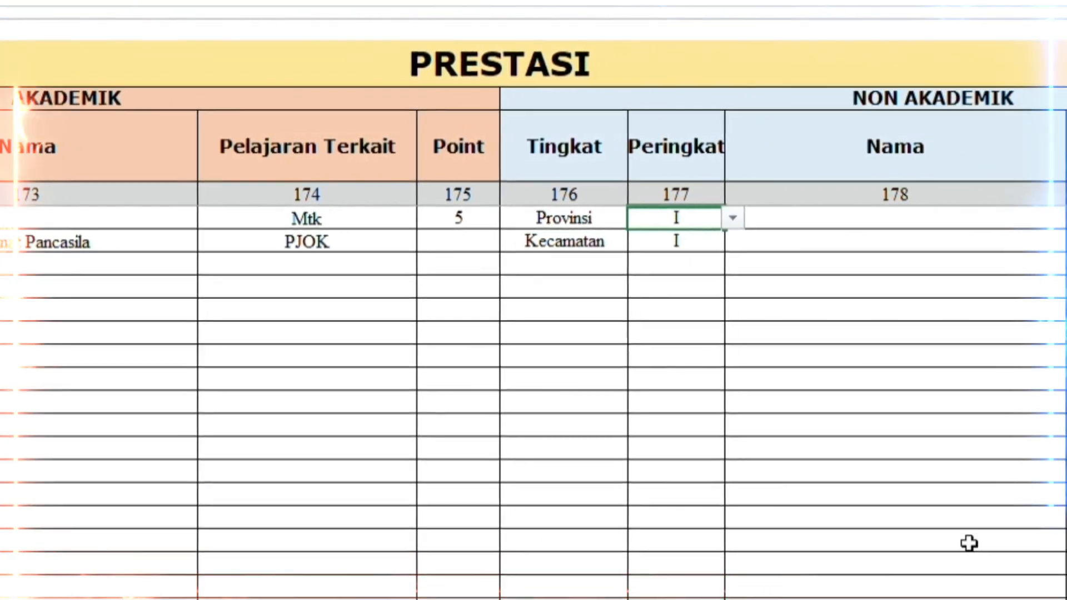
# - Enter EVENT as the first student's non-academic achievement name and set its Pelajaran Terkait to PJOK
pyautogui.click(857, 223)
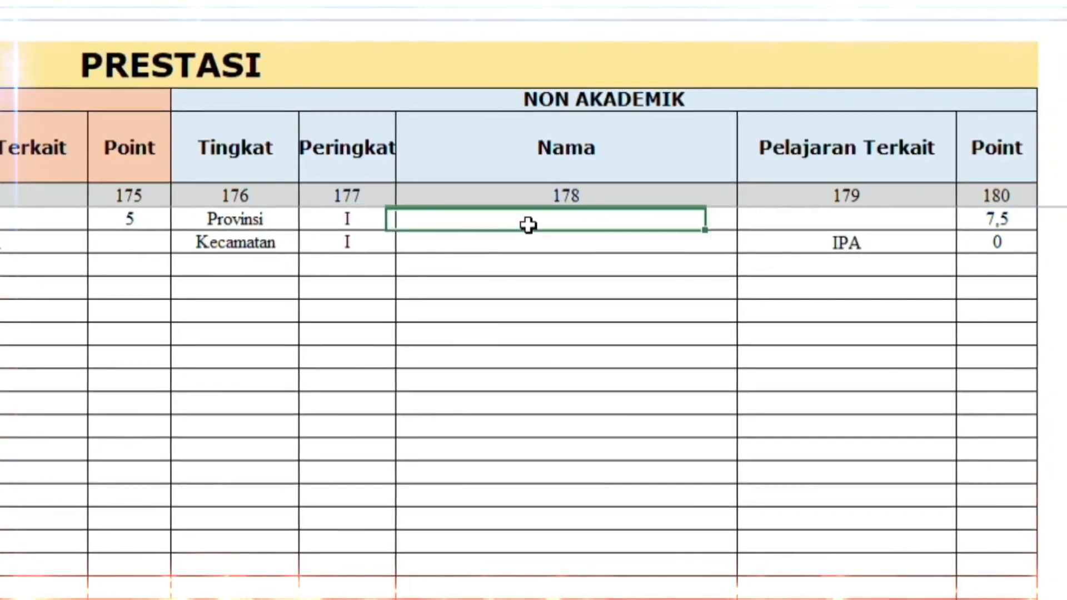
pyautogui.write('EVENT')
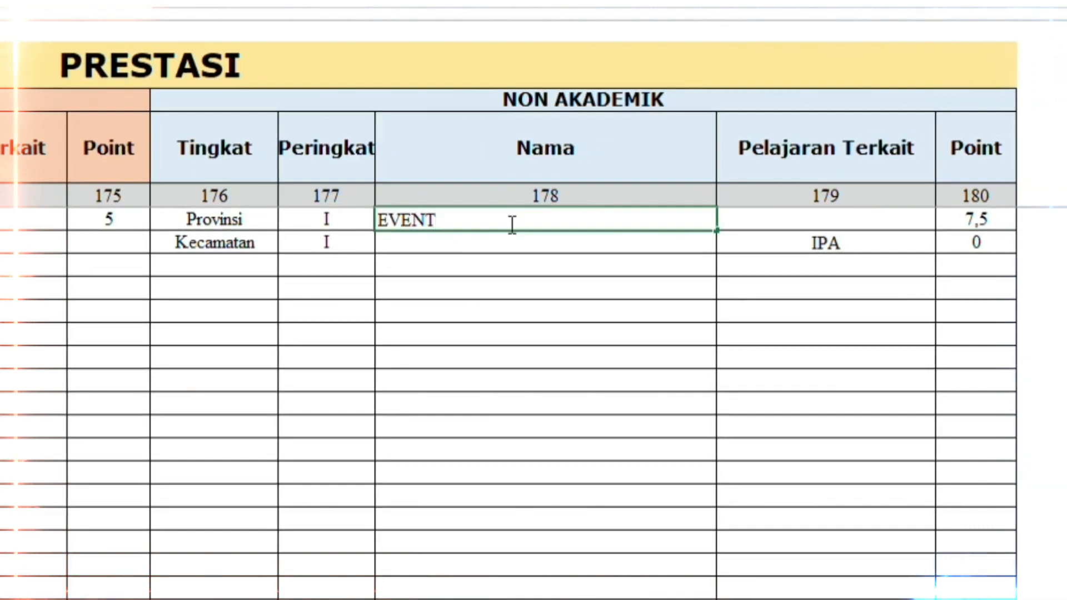
pyautogui.click(812, 219)
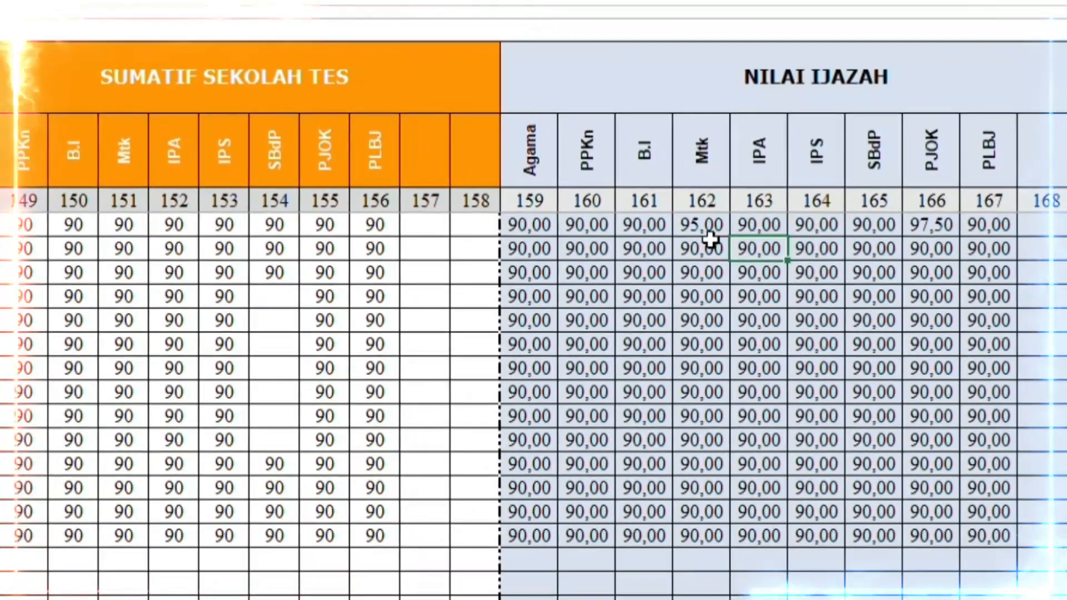
# - Check the first student's Mtk and PJOK grades in the Nilai Ijazah columns
pyautogui.click(701, 225)
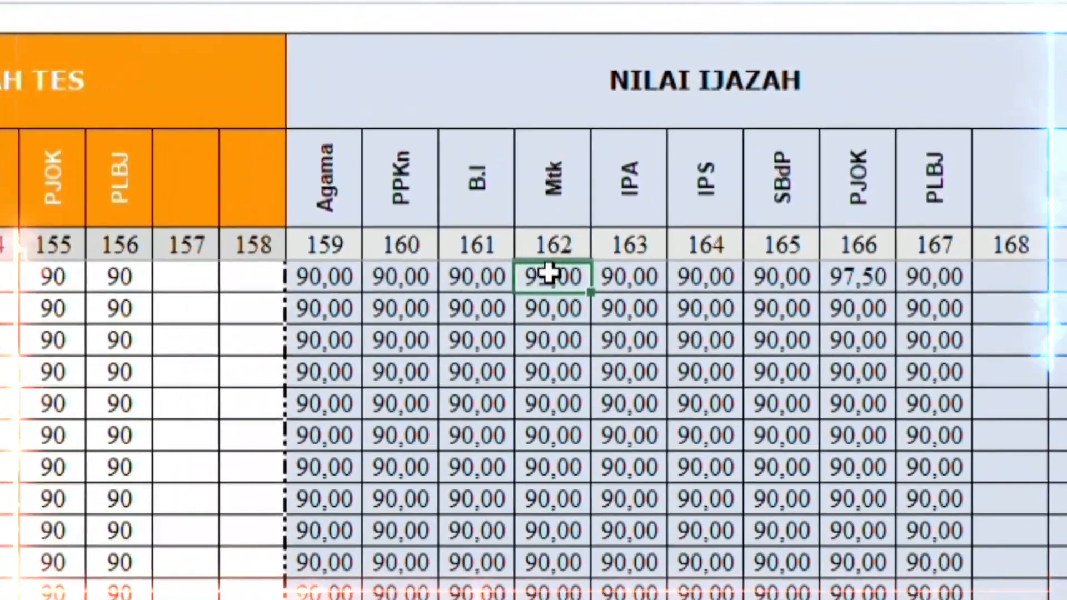
pyautogui.click(864, 276)
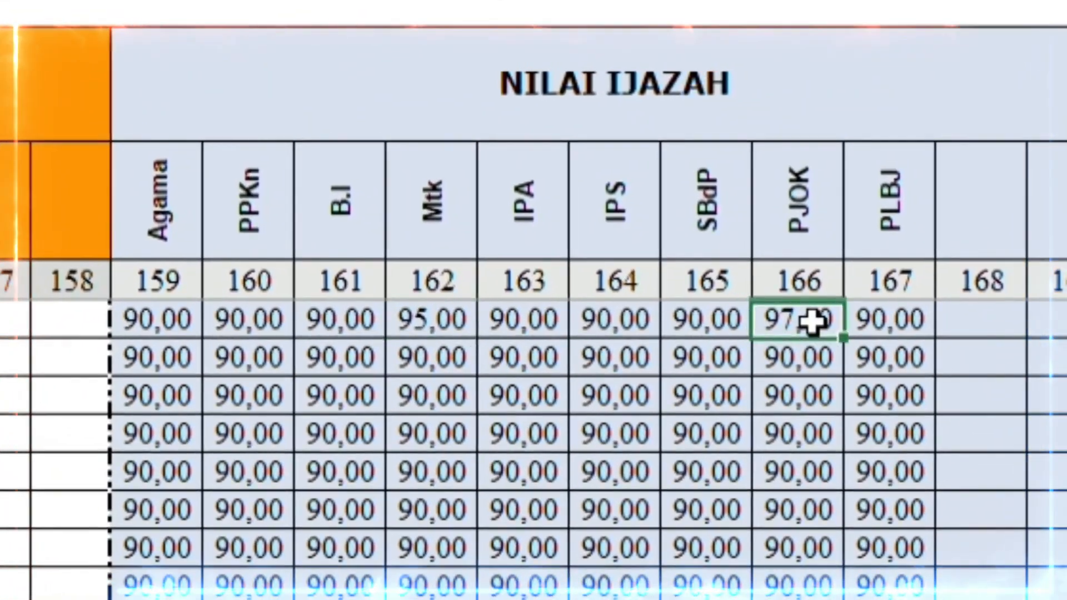
pyautogui.click(451, 318)
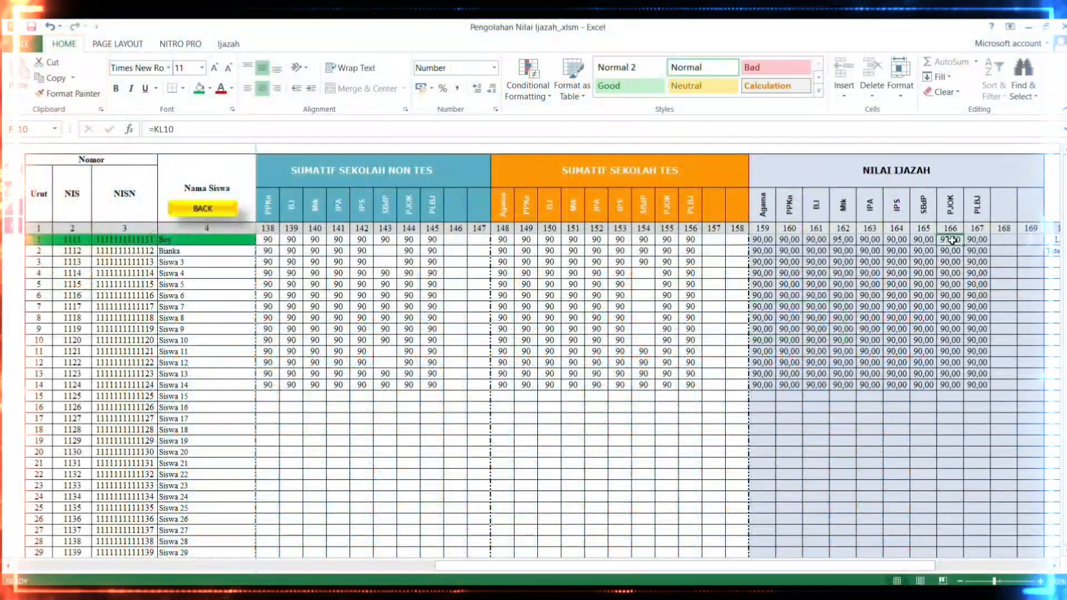
pyautogui.click(800, 325)
pyautogui.click(848, 240)
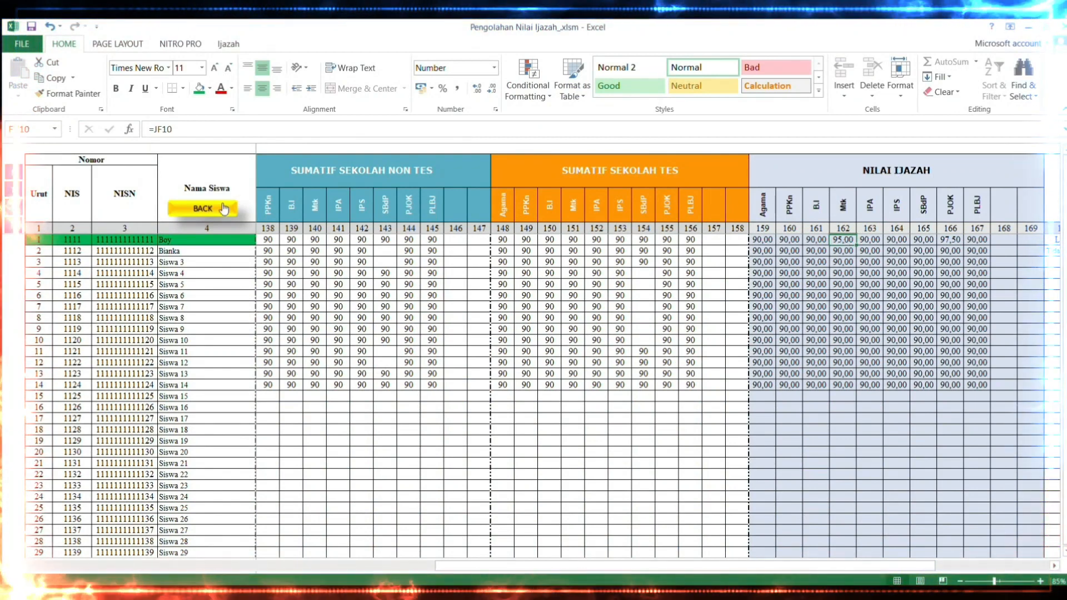
# - Return to the DATA sheet and open the SIKAP sheet
pyautogui.click(228, 212)
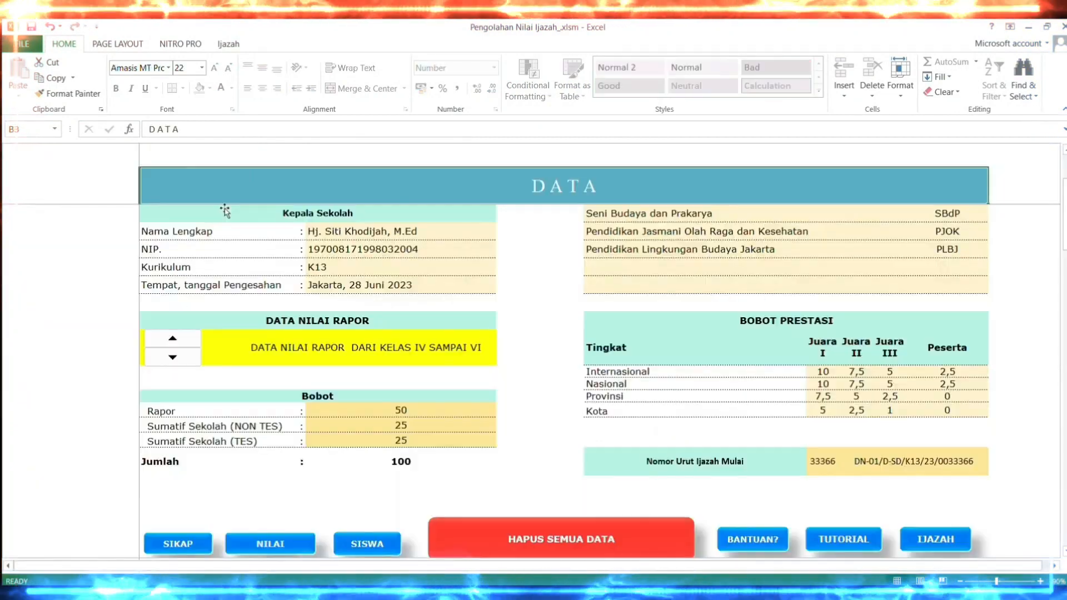
pyautogui.scroll(-1, 498, 362)
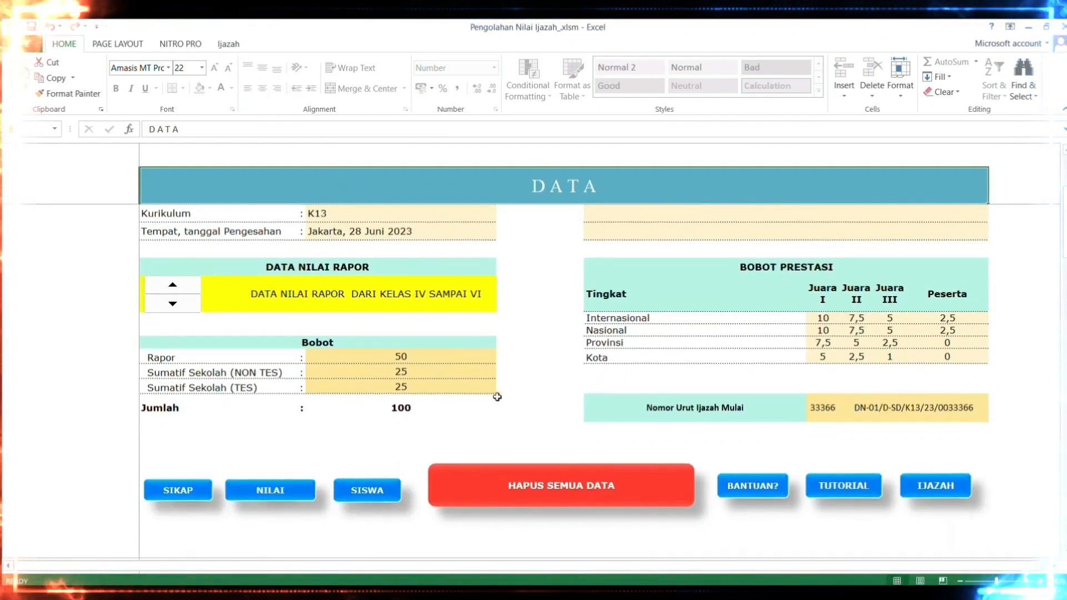
pyautogui.click(178, 490)
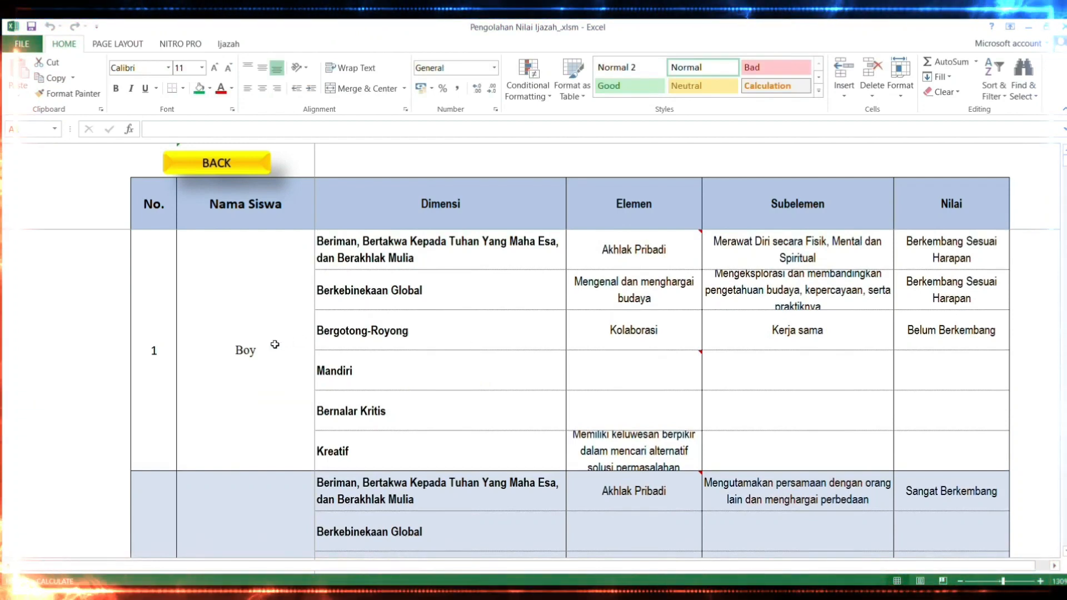
# - Examine the first student's Dimensi, Elemen, Subelemen and Nilai entries in the Beriman, Bertakwa row
pyautogui.click(380, 244)
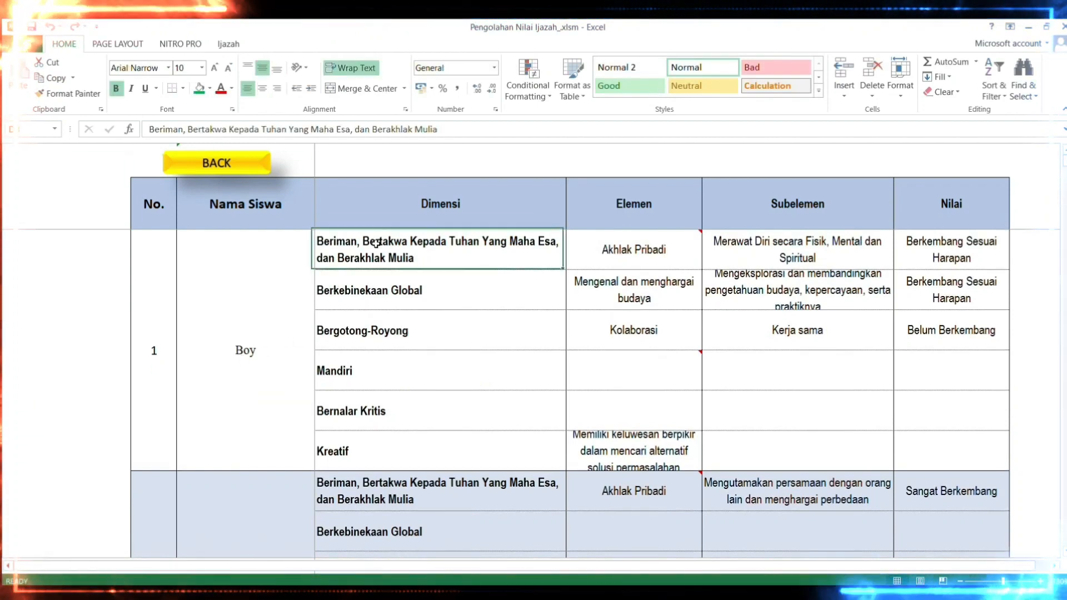
pyautogui.click(637, 249)
pyautogui.click(800, 248)
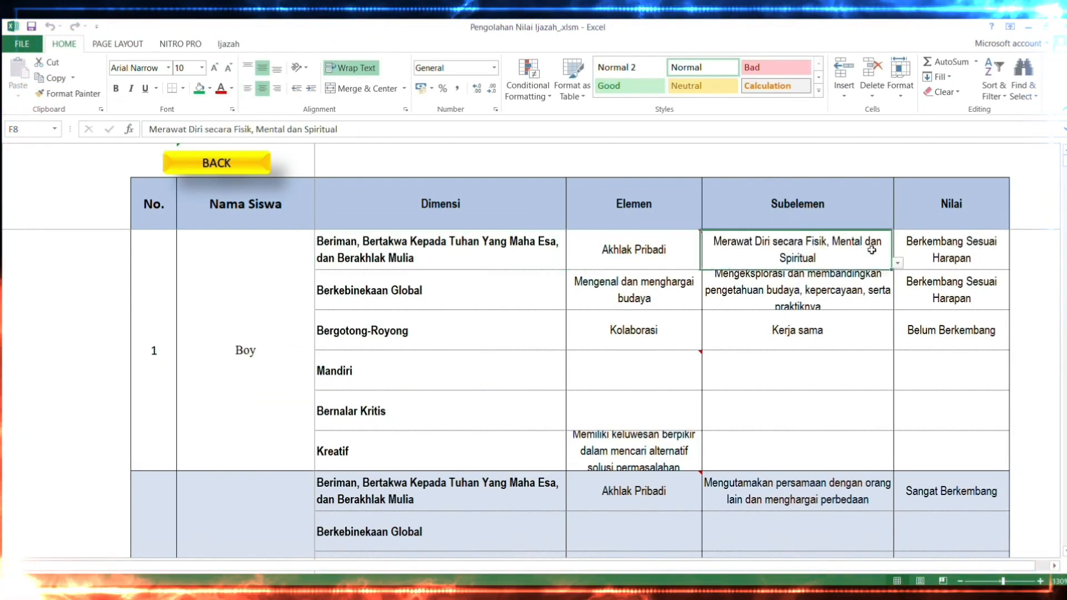
pyautogui.click(953, 246)
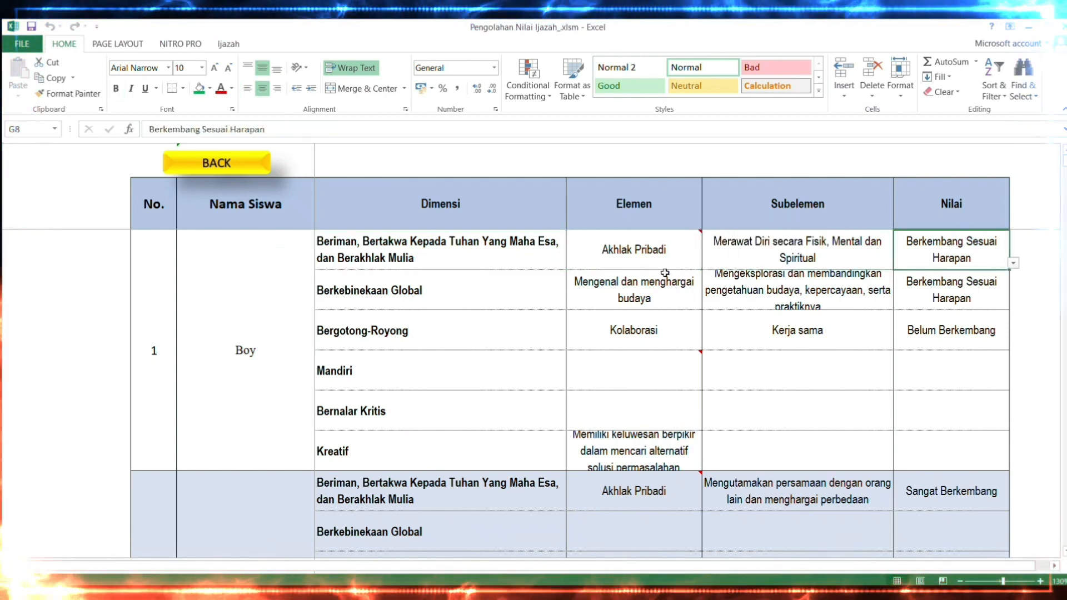
# - Set the first student's Beriman, Bertakwa row to Elemen Akhlak Kepada Manusia and Subelemen Berempati kepada orang lain
pyautogui.click(699, 260)
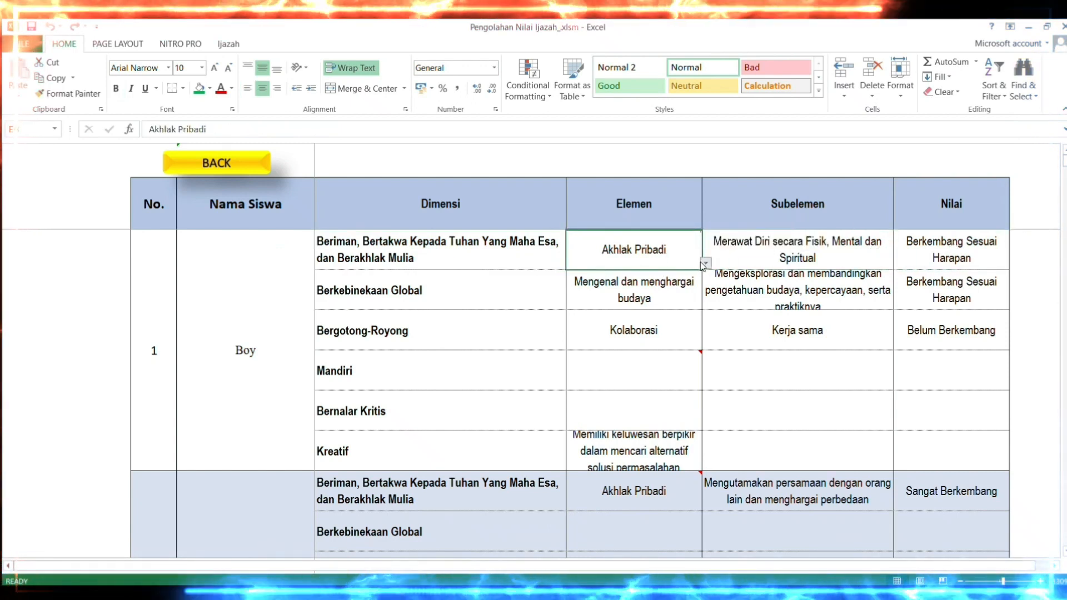
pyautogui.click(819, 256)
pyautogui.click(896, 265)
pyautogui.click(838, 290)
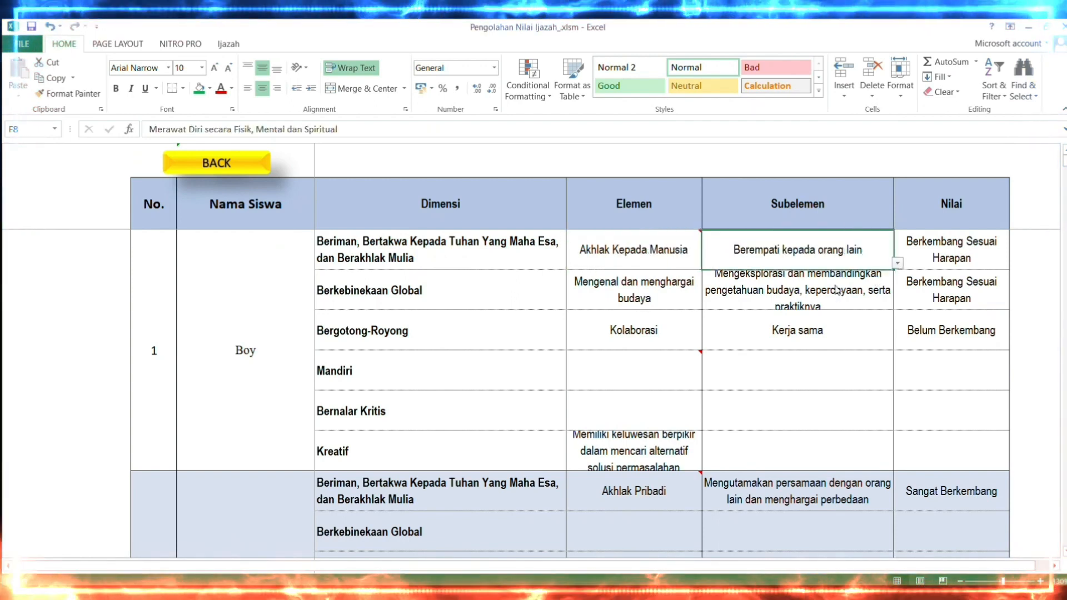
# - Set the first student's Bergotong-Royong row to Nilai Mulai Berkembang and Subelemen Saling-ketergantungan positif
pyautogui.click(944, 253)
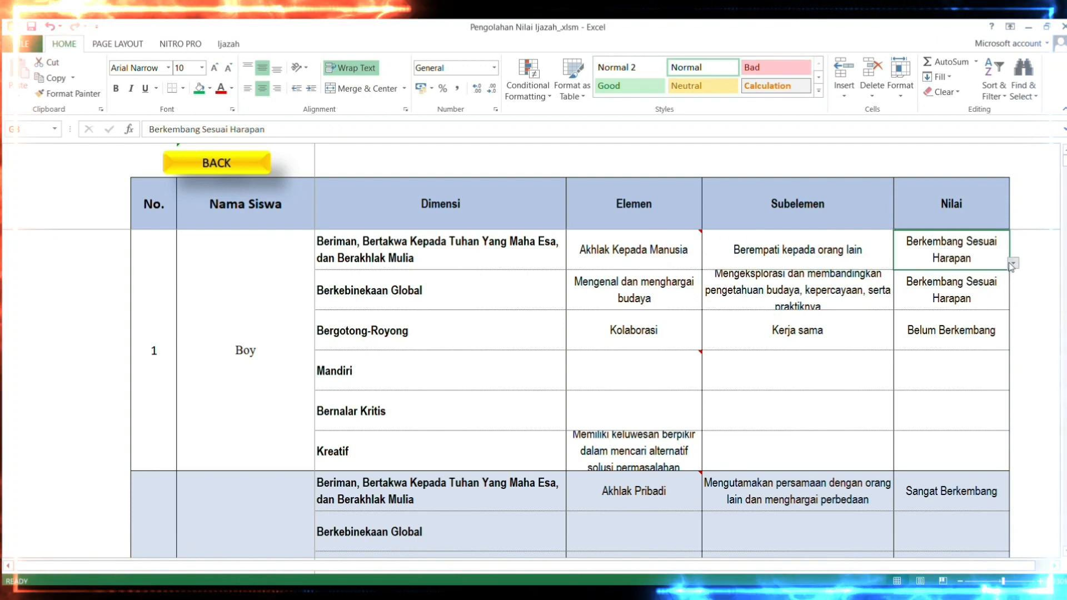
pyautogui.click(967, 330)
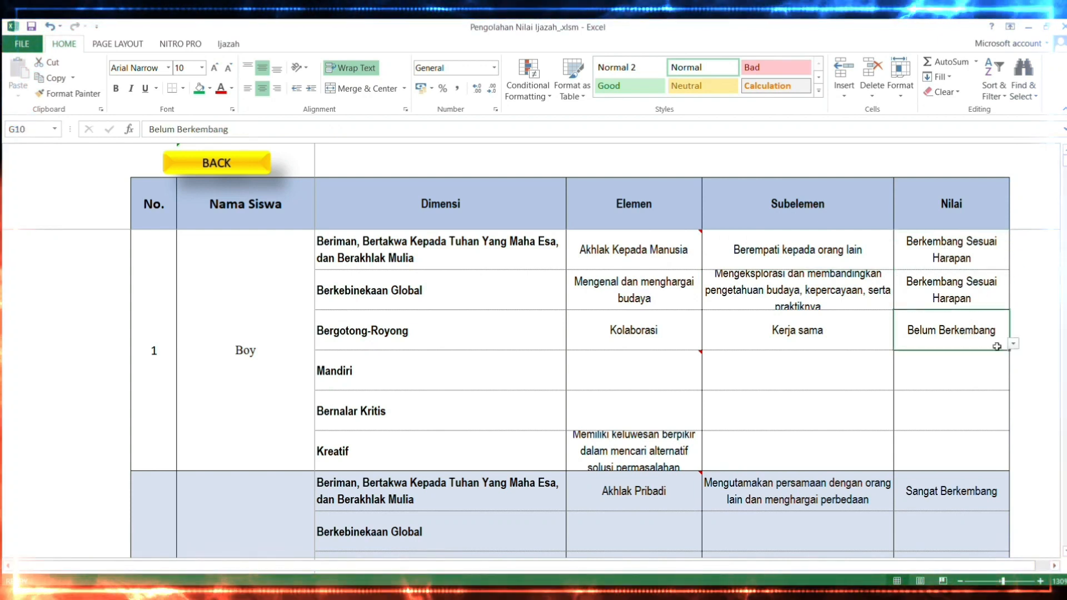
pyautogui.click(962, 381)
pyautogui.click(827, 341)
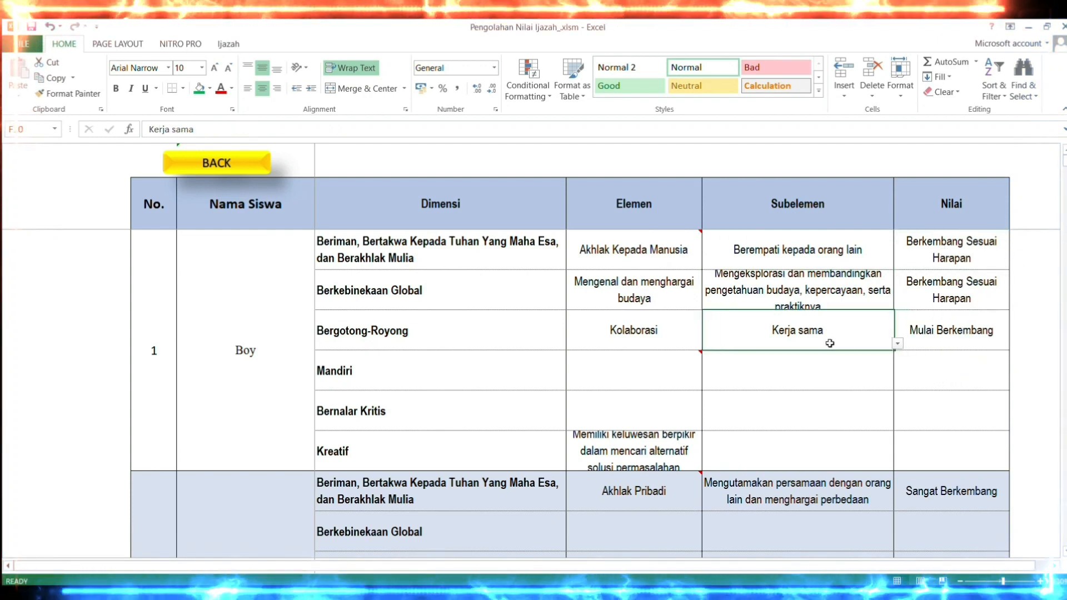
pyautogui.click(779, 389)
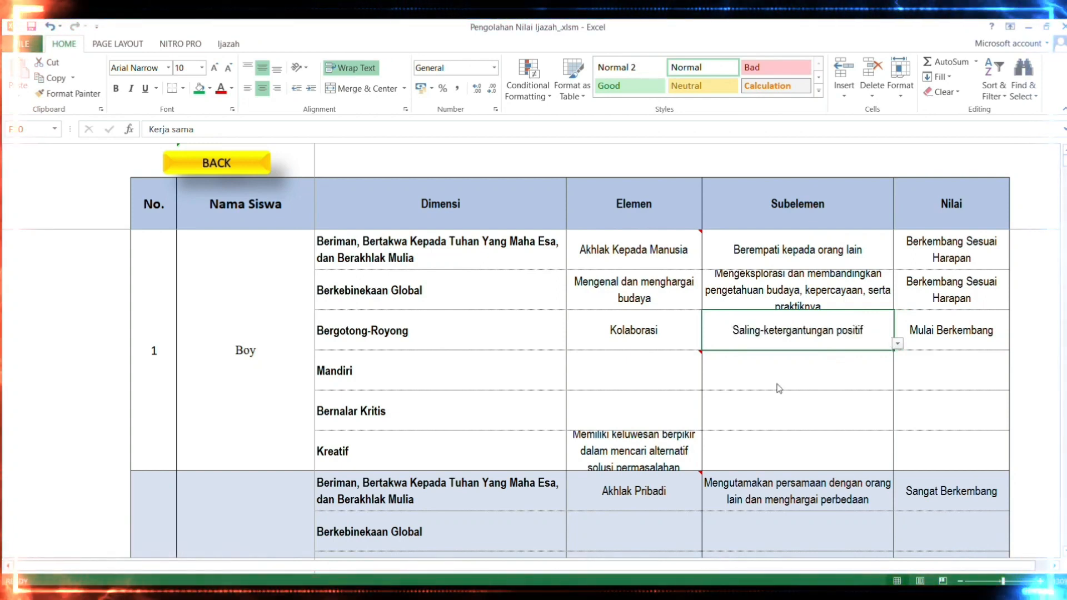
# - Return to the DATA sheet and open the IJAZAH sheet with the first student's diploma
pyautogui.click(201, 164)
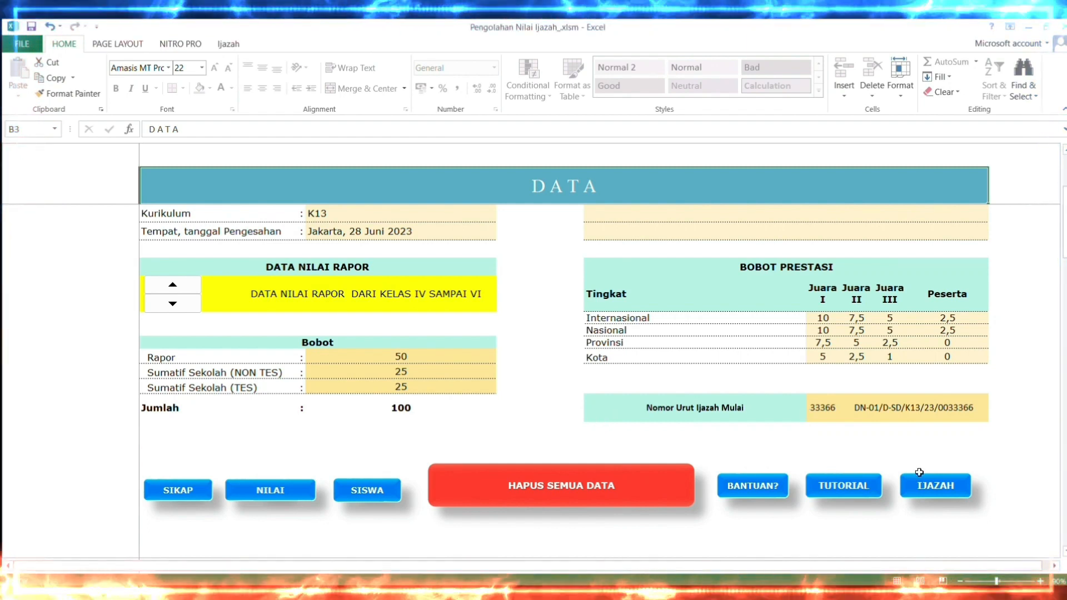
pyautogui.click(936, 485)
pyautogui.scroll(10, 703, 412)
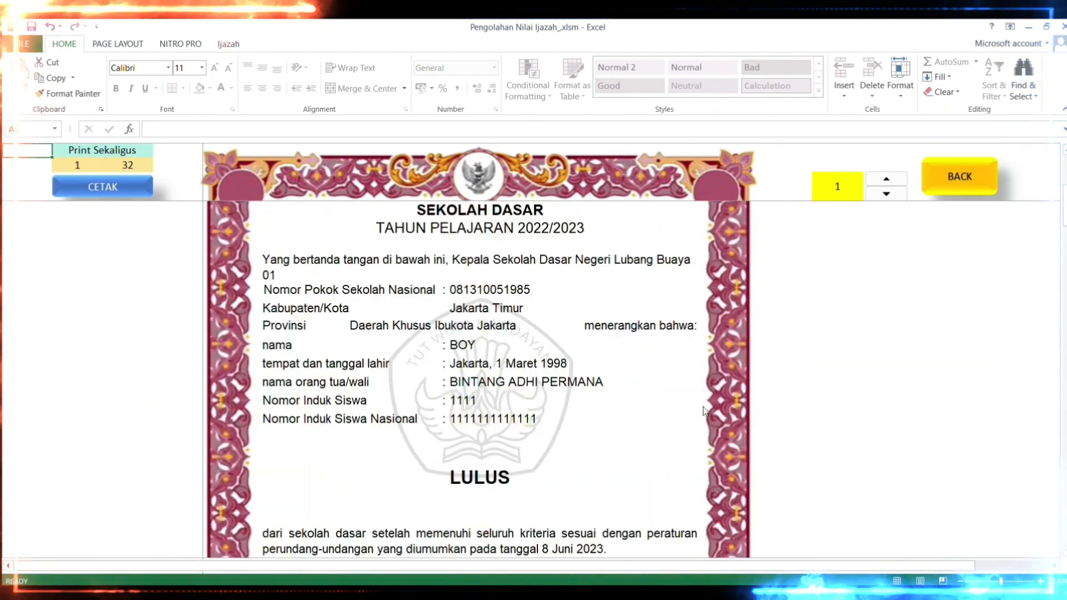
# - Examine the school details, student details and graduation statement on the first student's diploma
pyautogui.scroll(3, 703, 411)
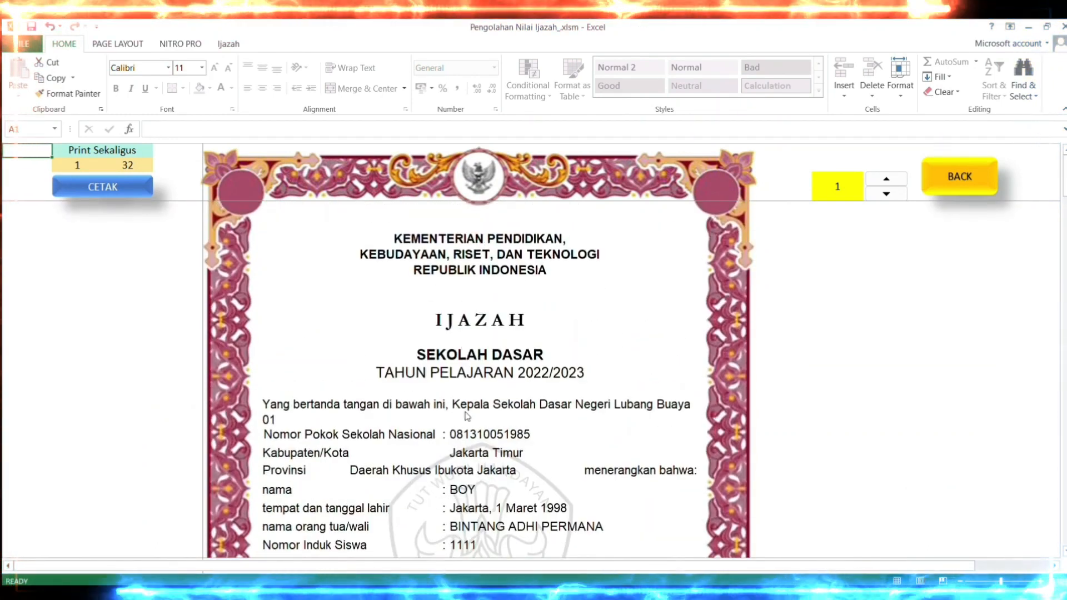
pyautogui.scroll(-1, 467, 417)
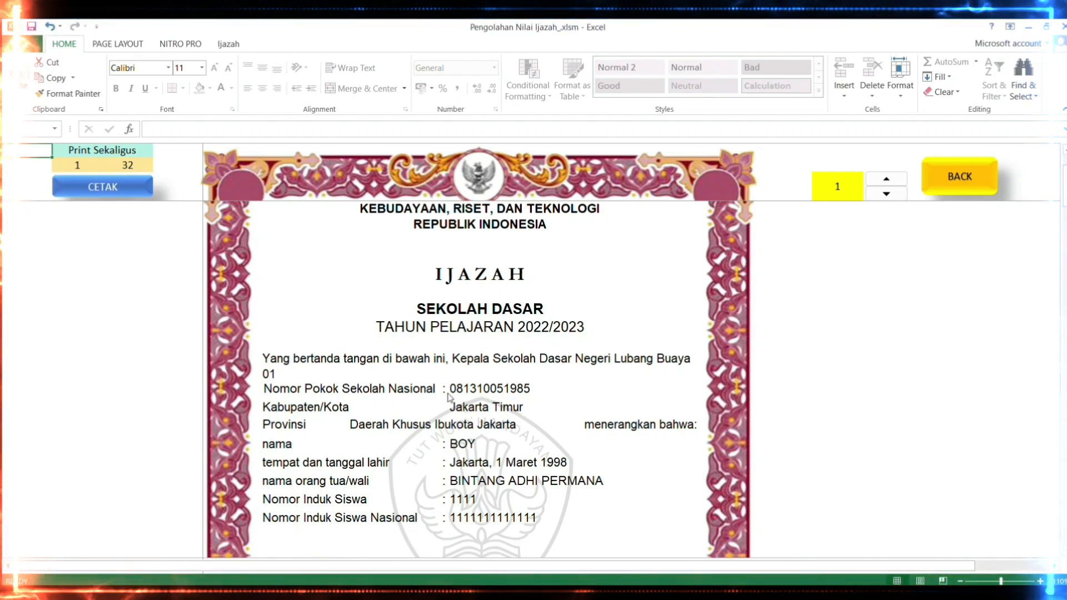
pyautogui.scroll(-1, 518, 439)
pyautogui.scroll(-1, 570, 378)
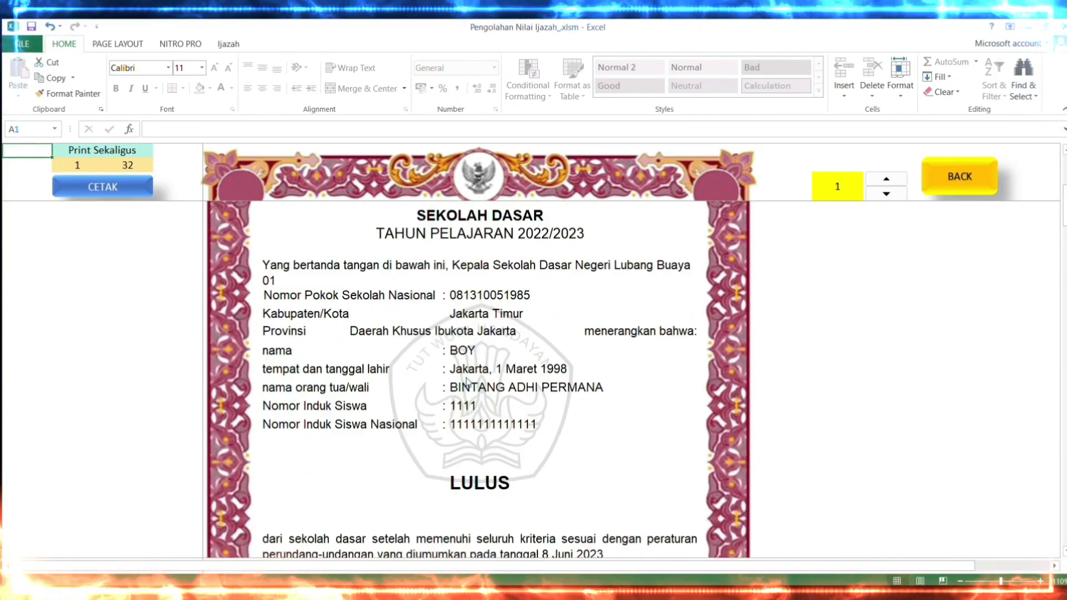
pyautogui.scroll(-1, 467, 387)
pyautogui.scroll(4, 553, 377)
# - Page the diploma preview forward to students 2 and 3 and back to student 1
pyautogui.click(887, 179)
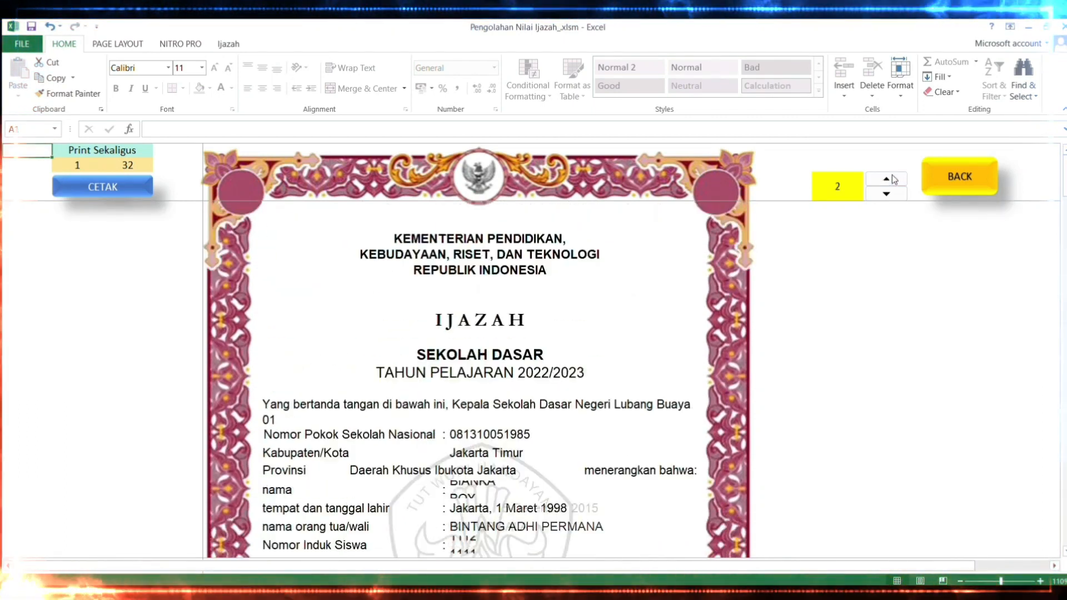
pyautogui.click(889, 179)
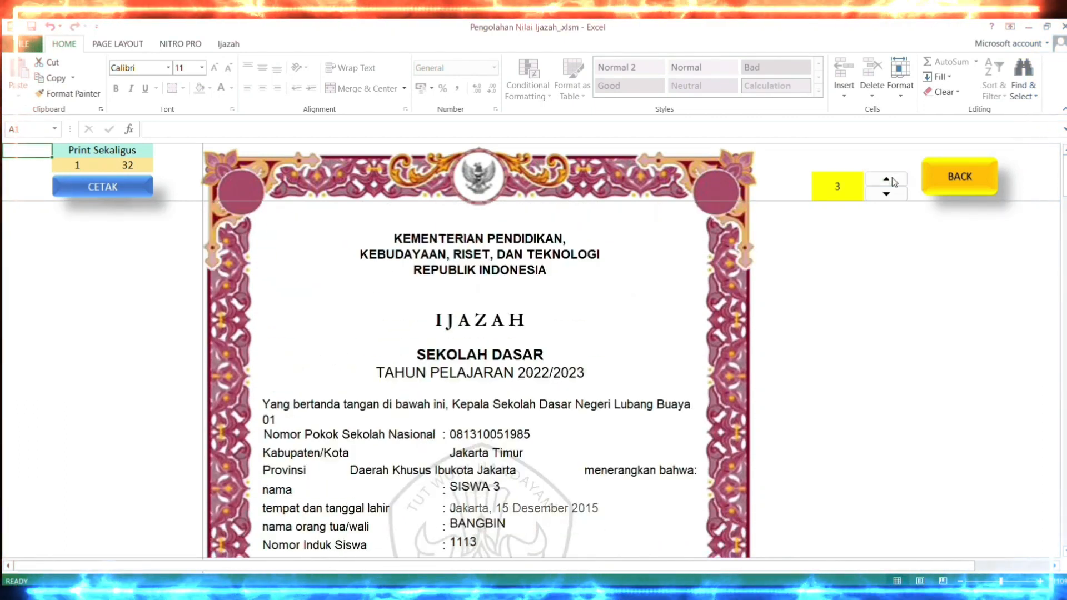
pyautogui.click(886, 194)
pyautogui.click(886, 195)
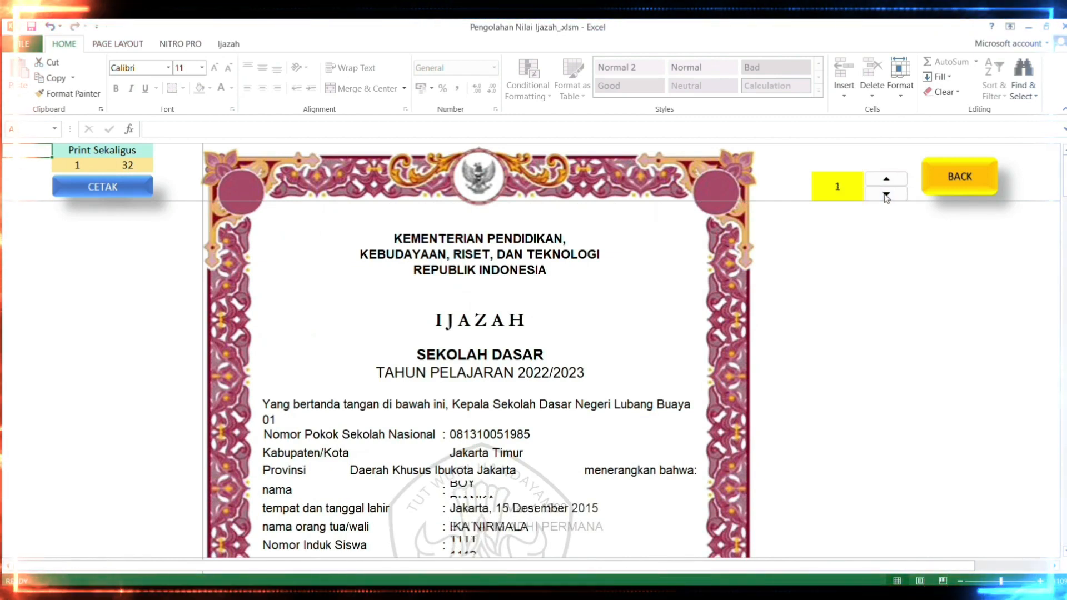
# - Set the last student number of the Print Sekaligus batch range to 10
pyautogui.click(130, 164)
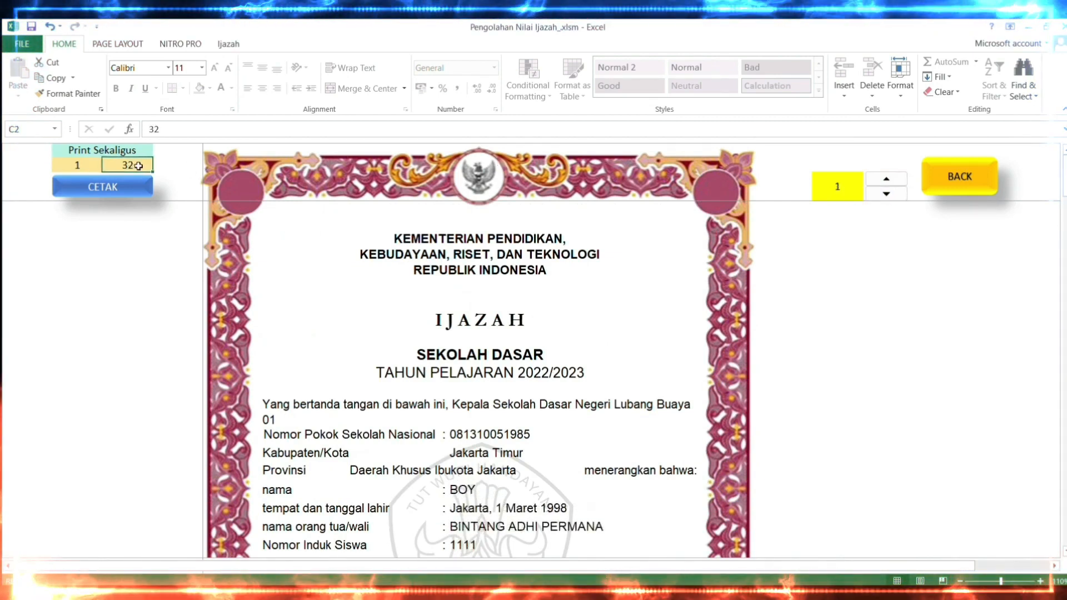
pyautogui.write('10')
pyautogui.click(143, 289)
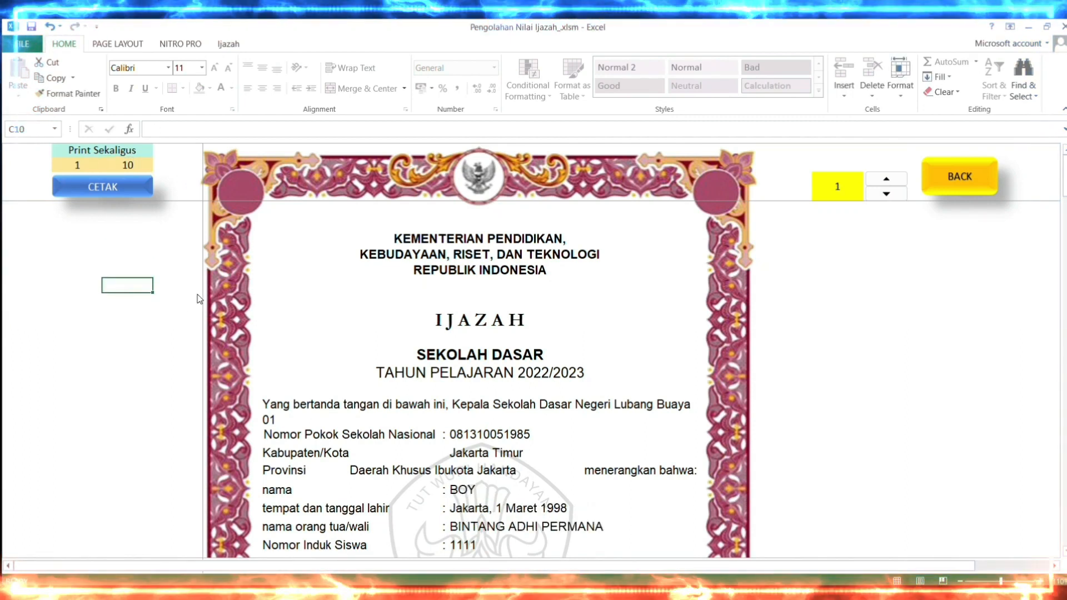
# - Review the first student's diploma down through the signature block and the Daftar Nilai page, and return to its heading
pyautogui.scroll(-15, 396, 309)
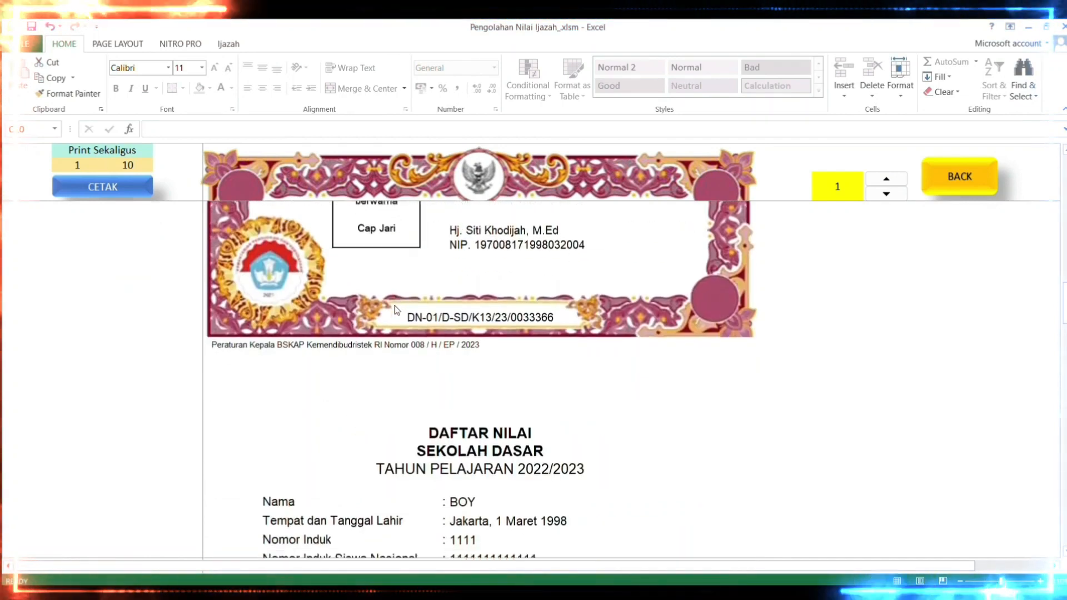
pyautogui.scroll(-4, 396, 310)
pyautogui.scroll(-3, 391, 309)
pyautogui.scroll(-12, 392, 309)
pyautogui.scroll(14, 391, 308)
pyautogui.scroll(10, 394, 304)
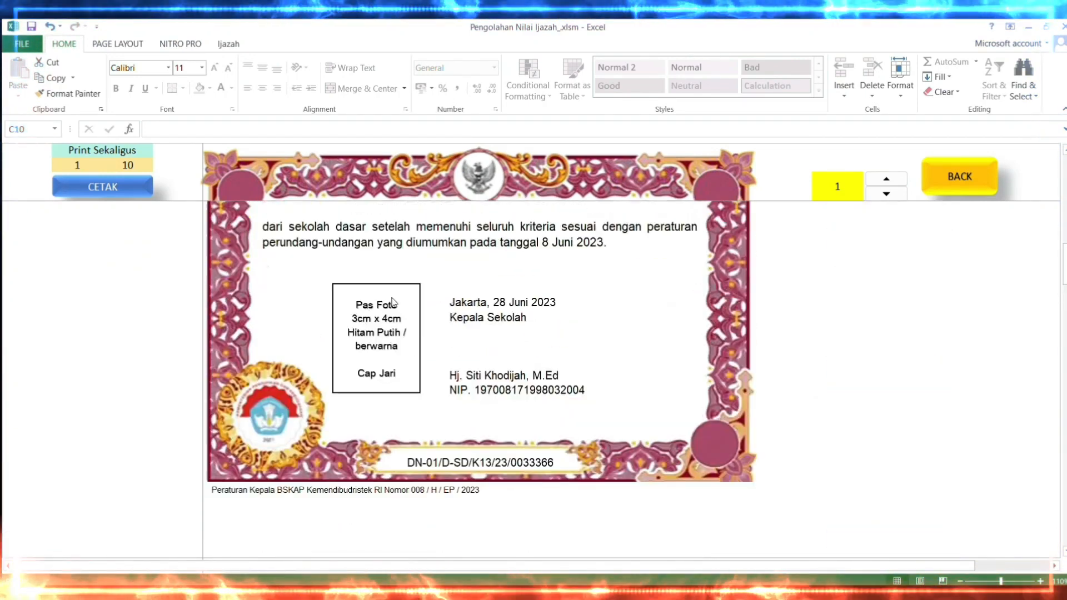
pyautogui.scroll(10, 392, 302)
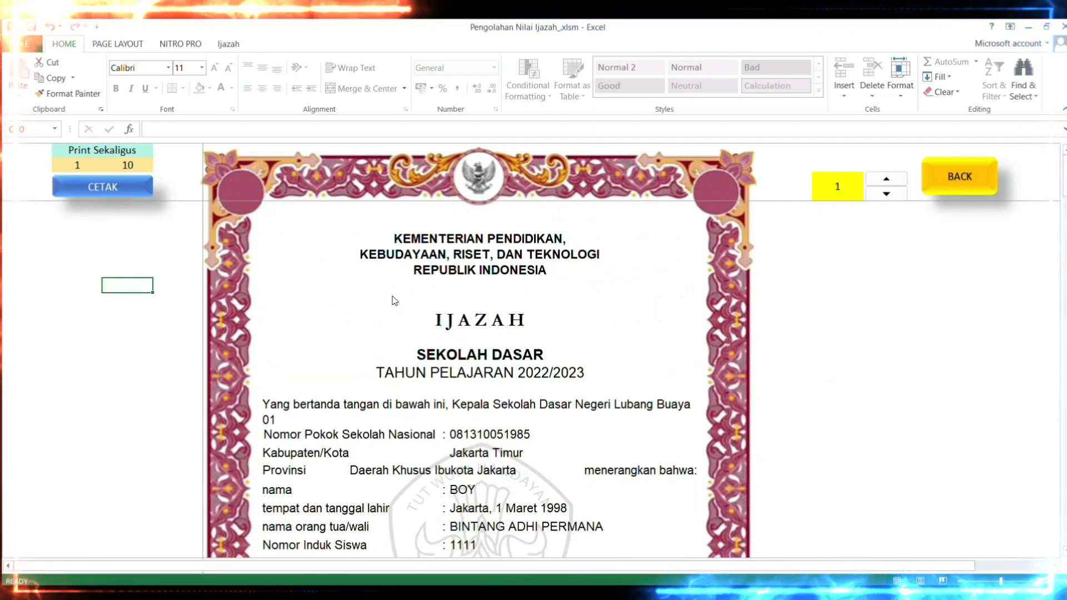